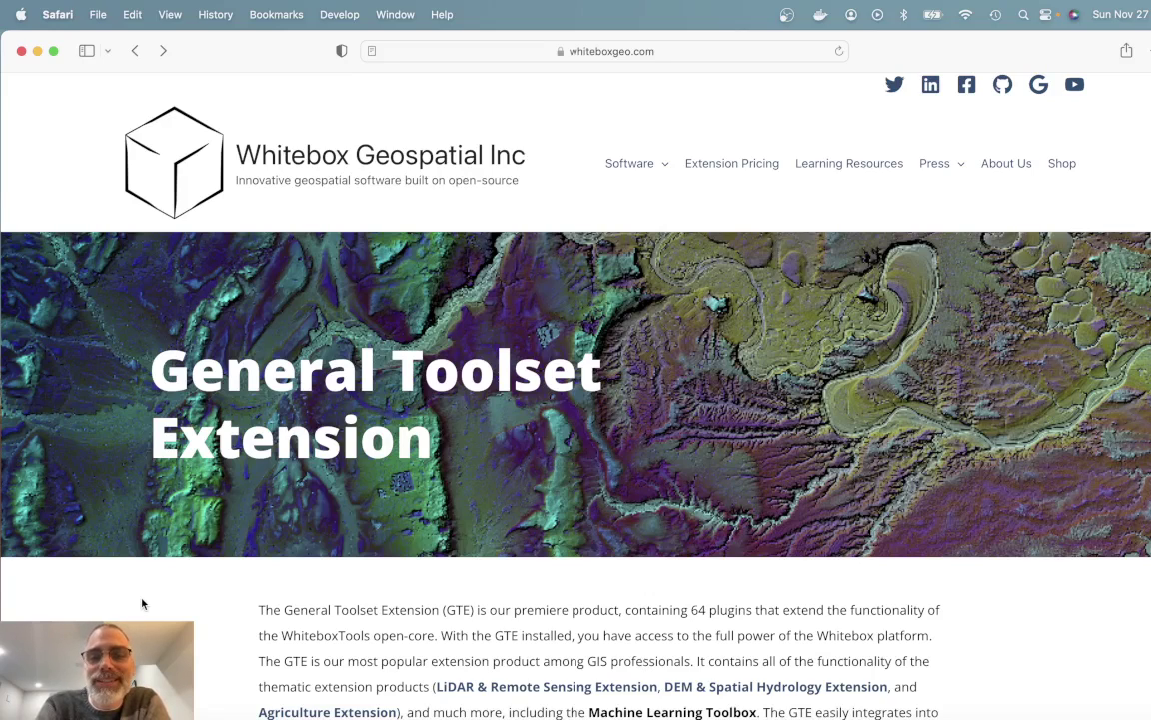
Step: Open the RiverCenterlines entry in the WhiteboxTools manual and scroll to its example river map
{"action": "scroll", "coordinate": [142, 603], "scroll_direction": "down", "scroll_amount": 20}
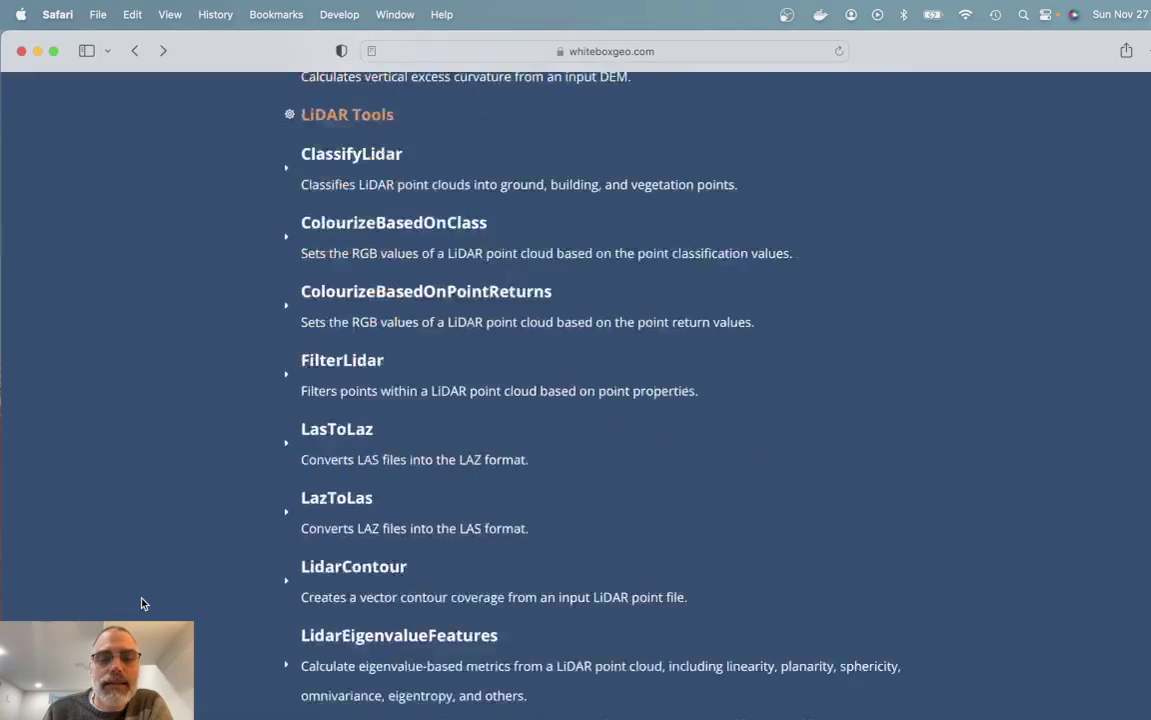
{"action": "scroll", "coordinate": [141, 604], "scroll_direction": "down", "scroll_amount": 15}
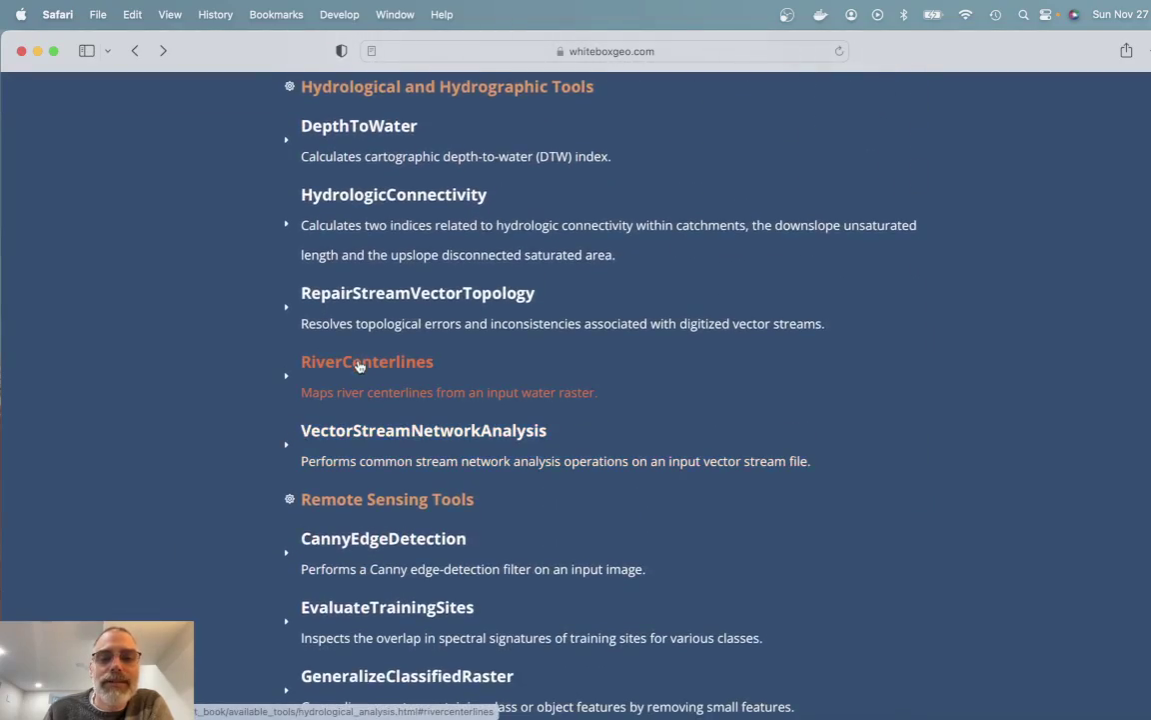
{"action": "left_click", "coordinate": [327, 364]}
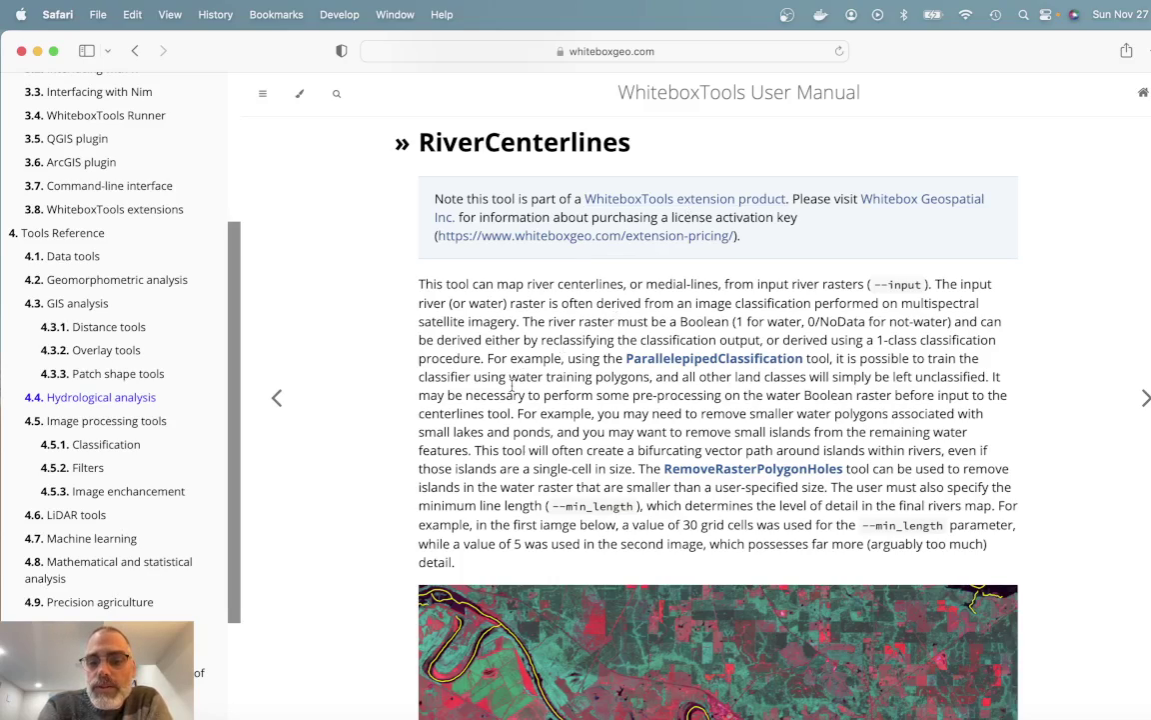
{"action": "scroll", "coordinate": [511, 385], "scroll_direction": "down", "scroll_amount": 5}
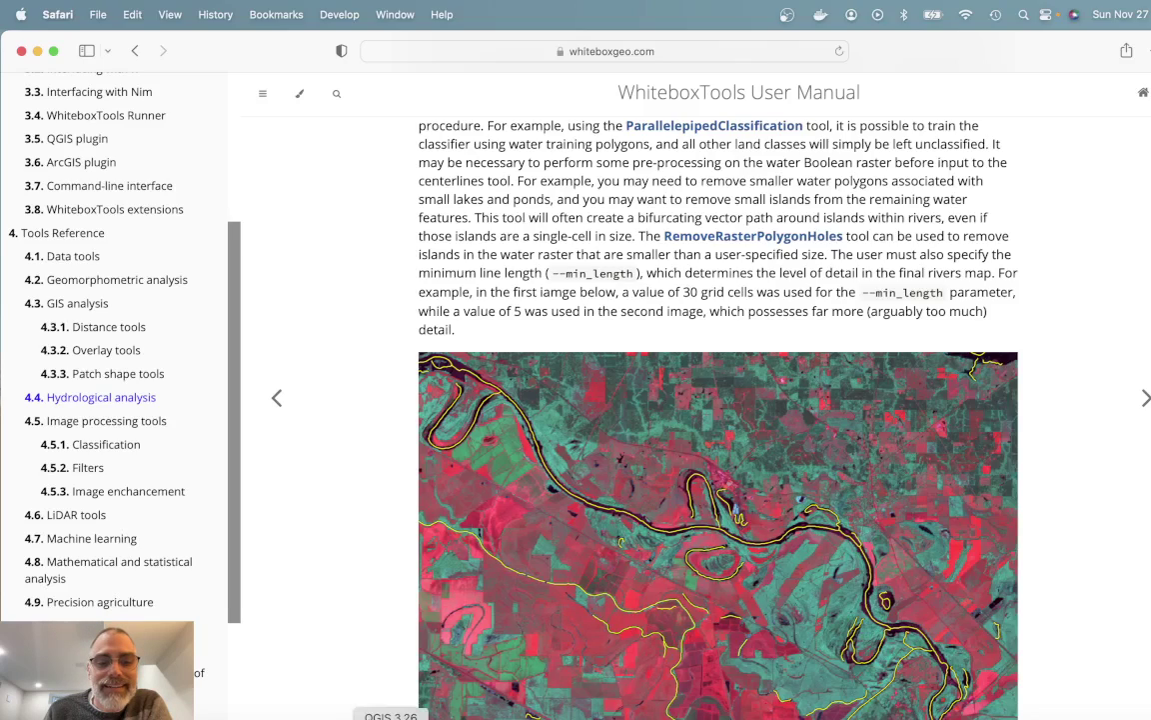
Step: Add swir_false_colour.tif from the Browser panel as a map layer
{"action": "left_click", "coordinate": [391, 715]}
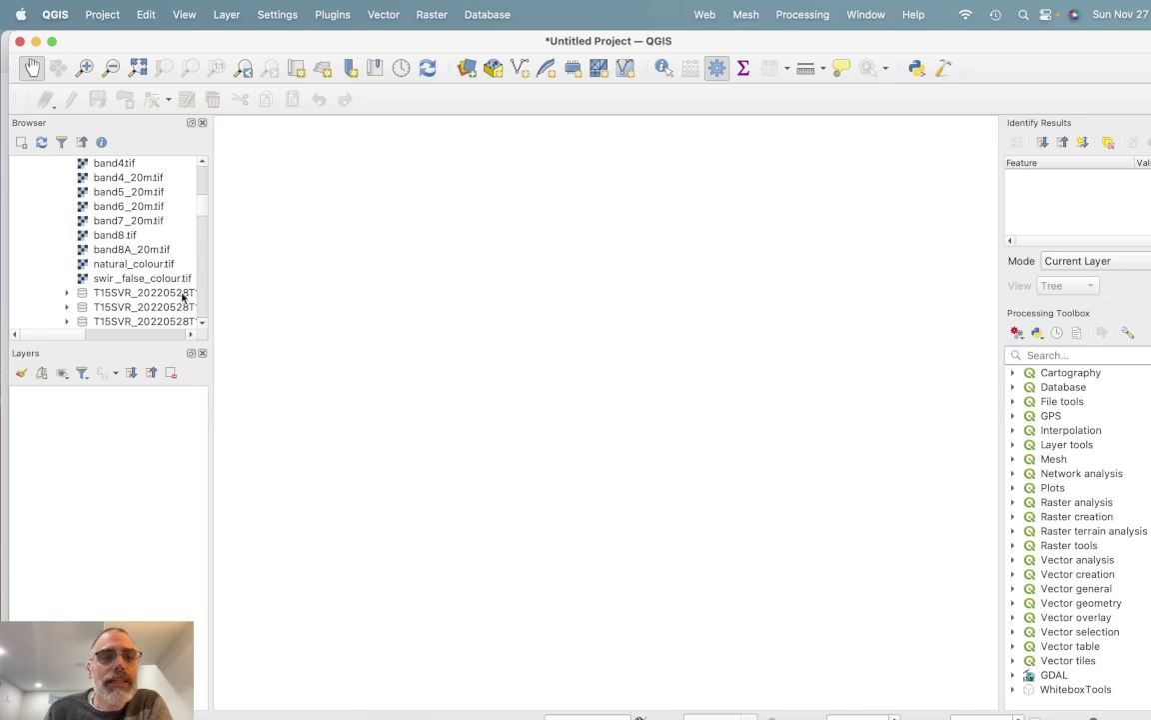
{"action": "scroll", "coordinate": [130, 248], "scroll_direction": "up", "scroll_amount": 1}
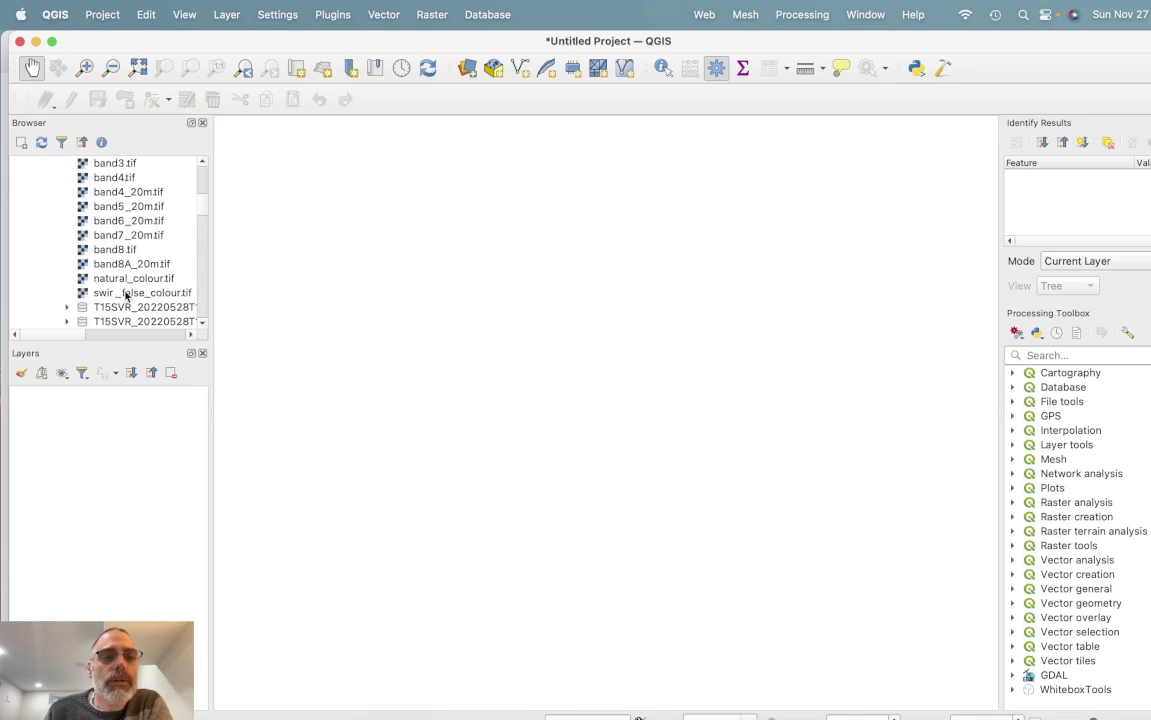
{"action": "left_click", "coordinate": [126, 293]}
{"action": "double_click", "coordinate": [126, 293]}
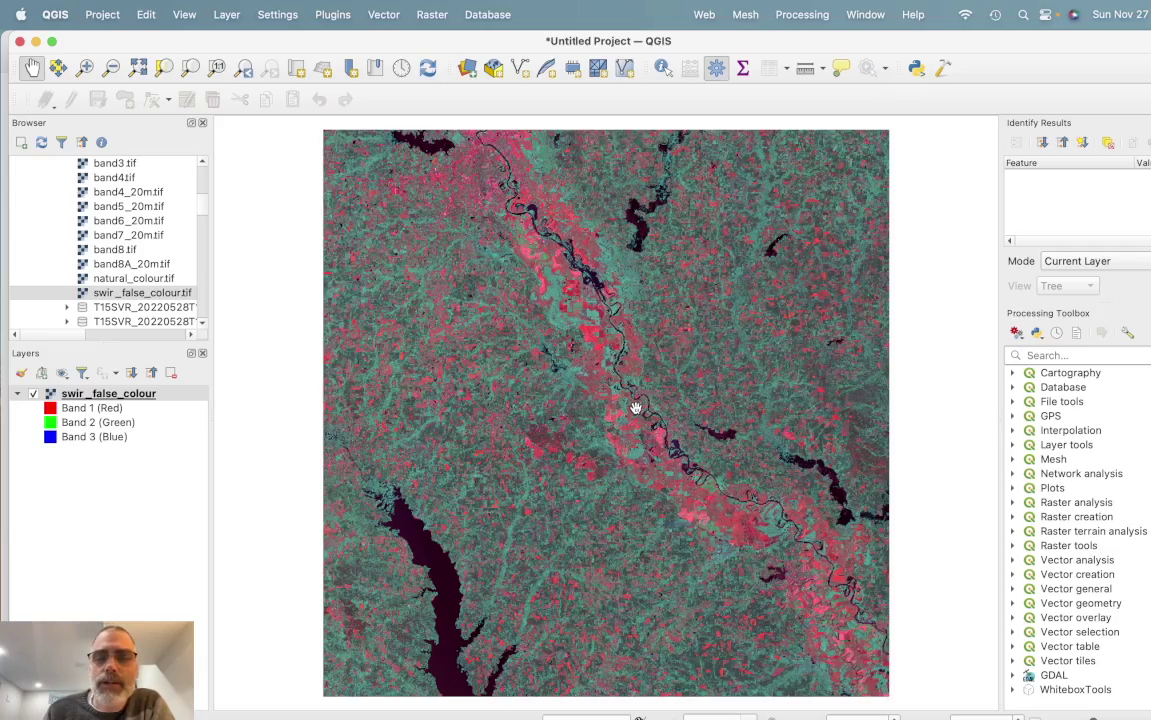
Step: Zoom and pan the canvas past the reservoir onto the meandering river section
{"action": "scroll", "coordinate": [636, 408], "scroll_direction": "up", "scroll_amount": 5}
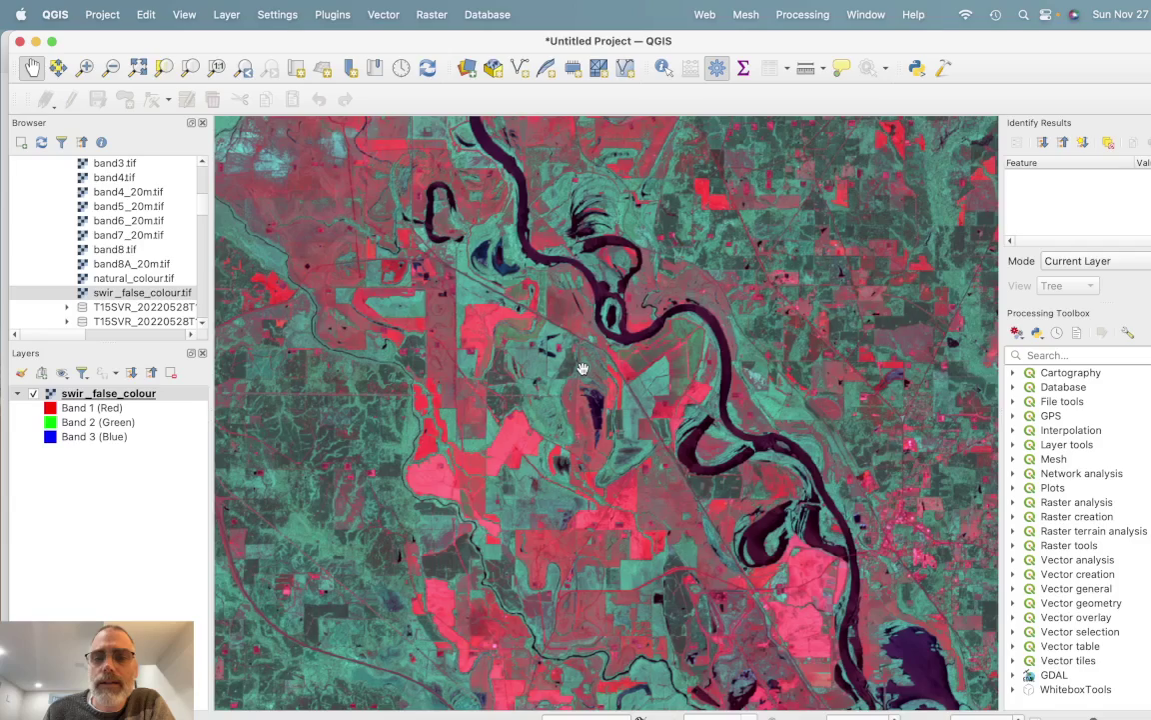
{"action": "left_click_drag", "start_coordinate": [582, 369], "coordinate": [584, 570]}
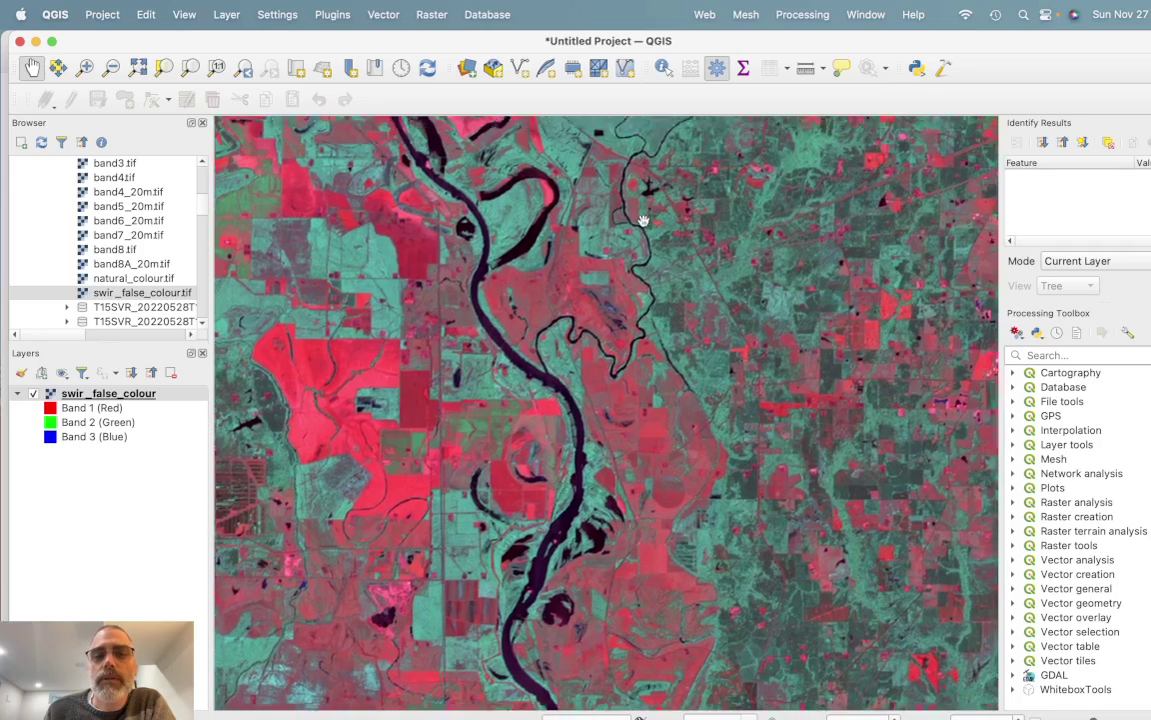
{"action": "left_click_drag", "start_coordinate": [643, 220], "coordinate": [593, 207]}
{"action": "left_click_drag", "start_coordinate": [631, 634], "coordinate": [601, 477]}
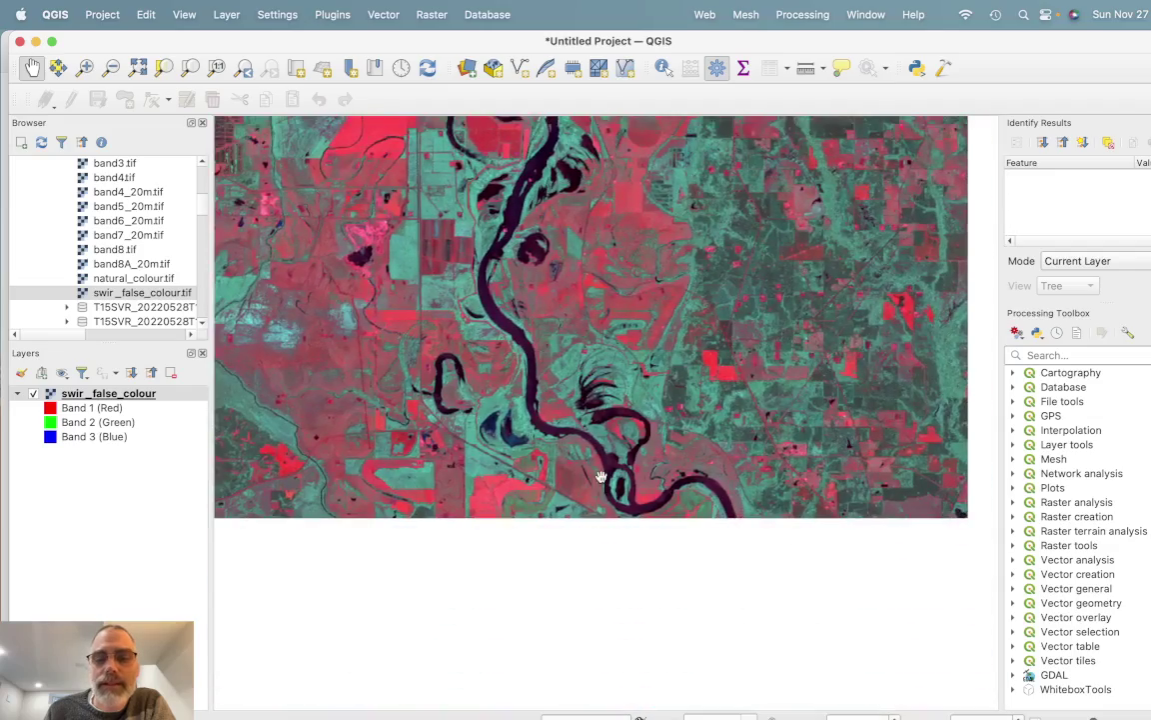
{"action": "scroll", "coordinate": [600, 477], "scroll_direction": "down", "scroll_amount": 3}
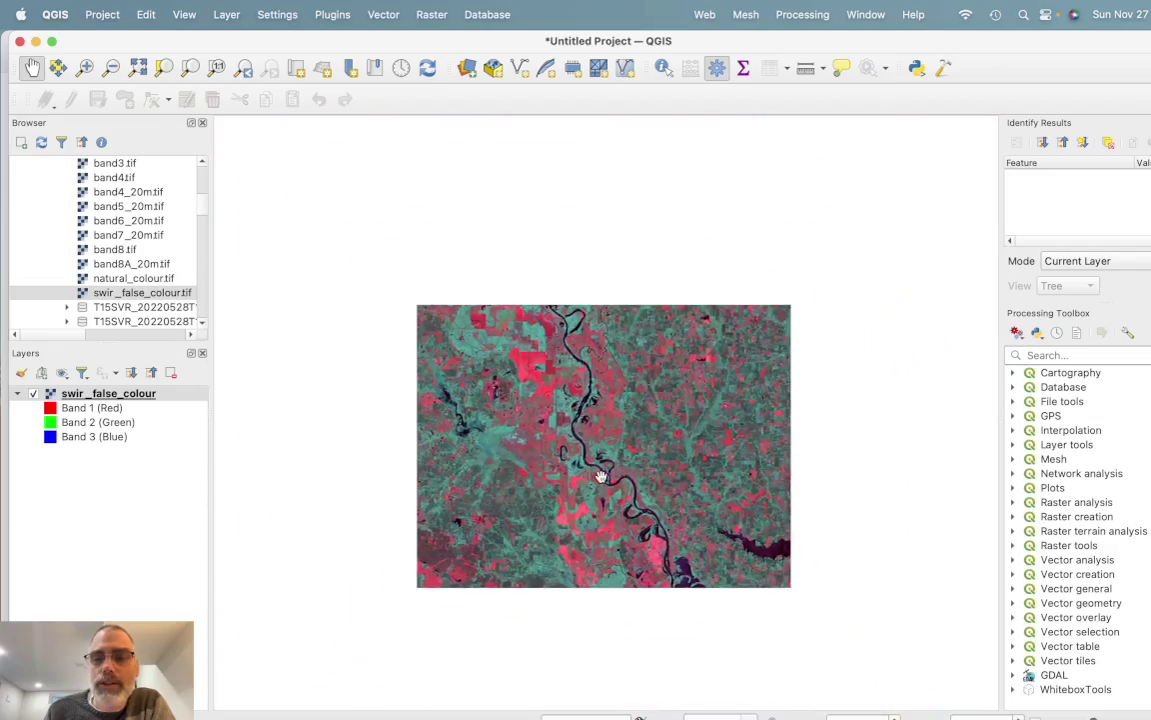
{"action": "scroll", "coordinate": [601, 477], "scroll_direction": "up", "scroll_amount": 3}
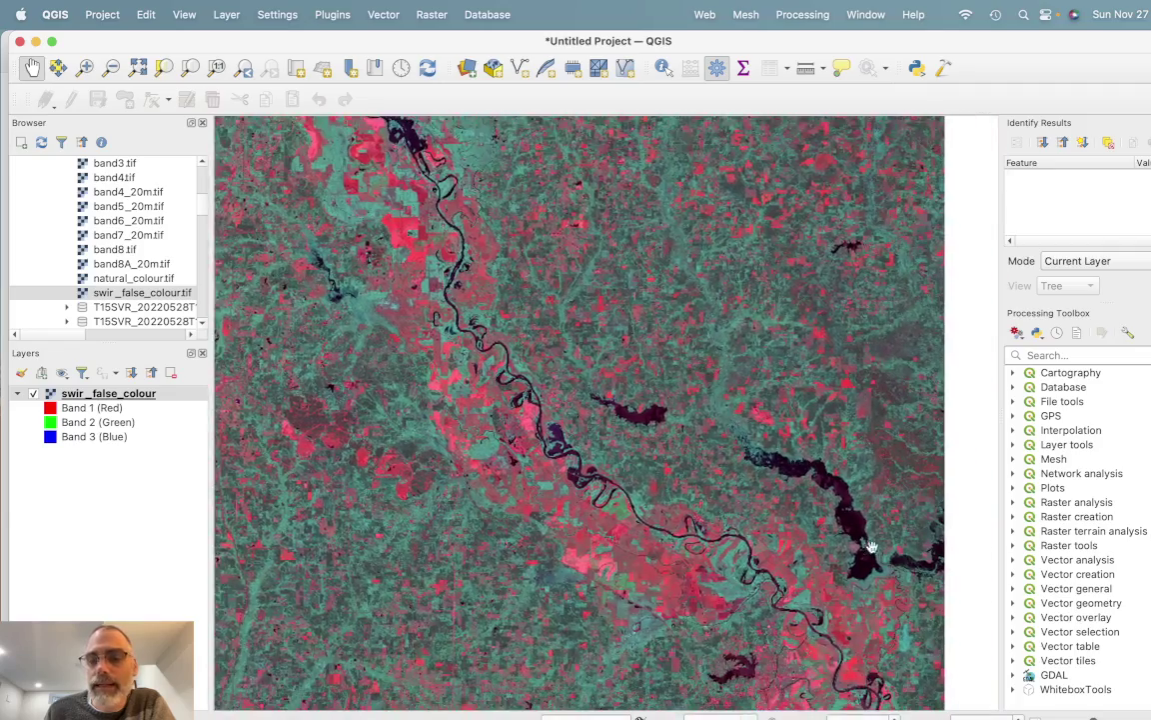
{"action": "left_click_drag", "start_coordinate": [608, 553], "coordinate": [400, 568]}
{"action": "left_click_drag", "start_coordinate": [698, 452], "coordinate": [580, 441]}
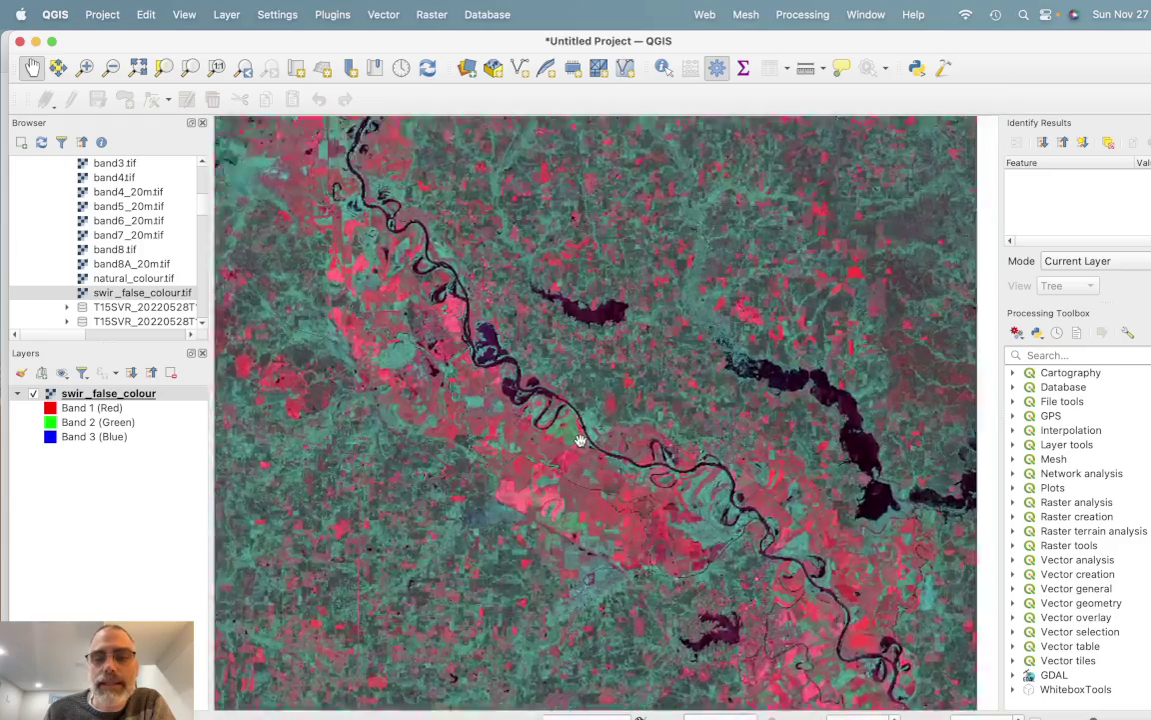
{"action": "scroll", "coordinate": [580, 441], "scroll_direction": "up", "scroll_amount": 2}
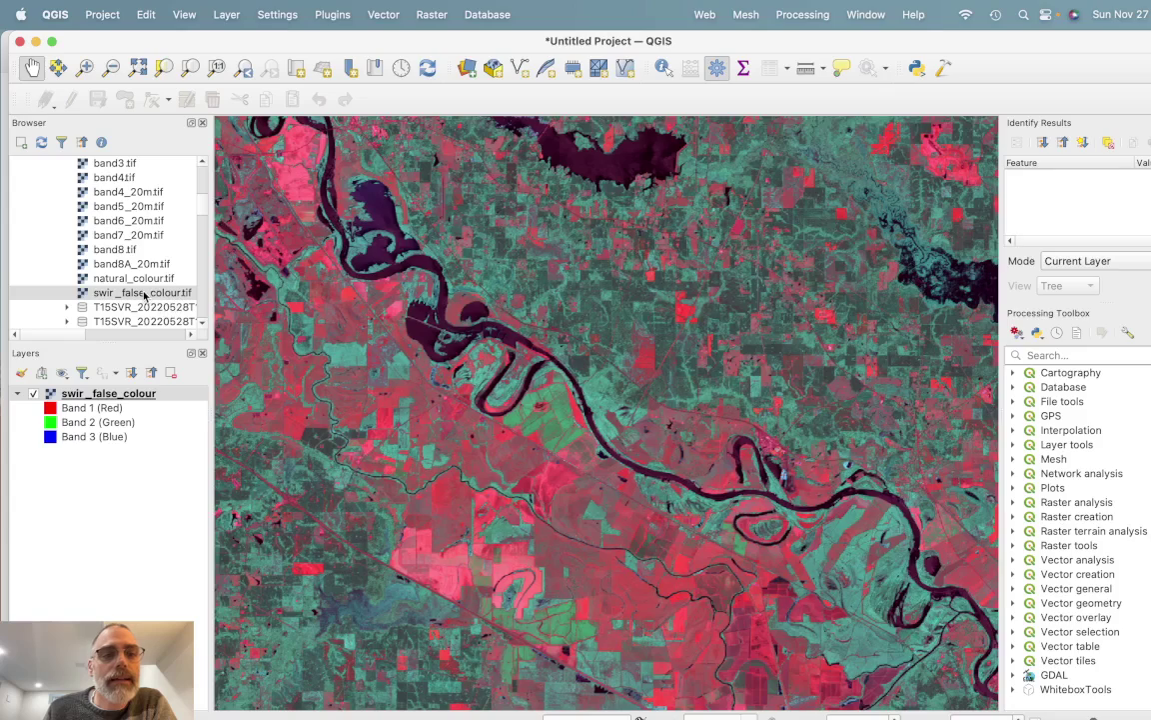
Step: Add water.shp as a map layer and centre the view on the purple lake
{"action": "scroll", "coordinate": [145, 295], "scroll_direction": "down", "scroll_amount": 3}
{"action": "scroll", "coordinate": [144, 295], "scroll_direction": "down", "scroll_amount": 5}
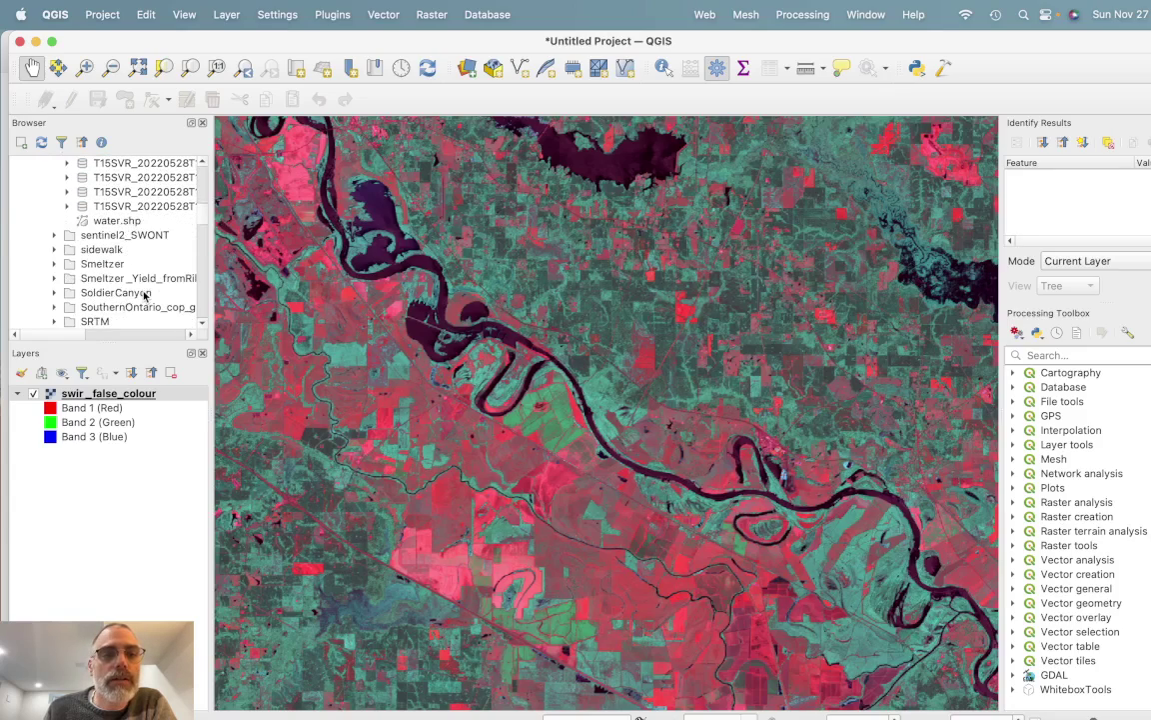
{"action": "double_click", "coordinate": [112, 234]}
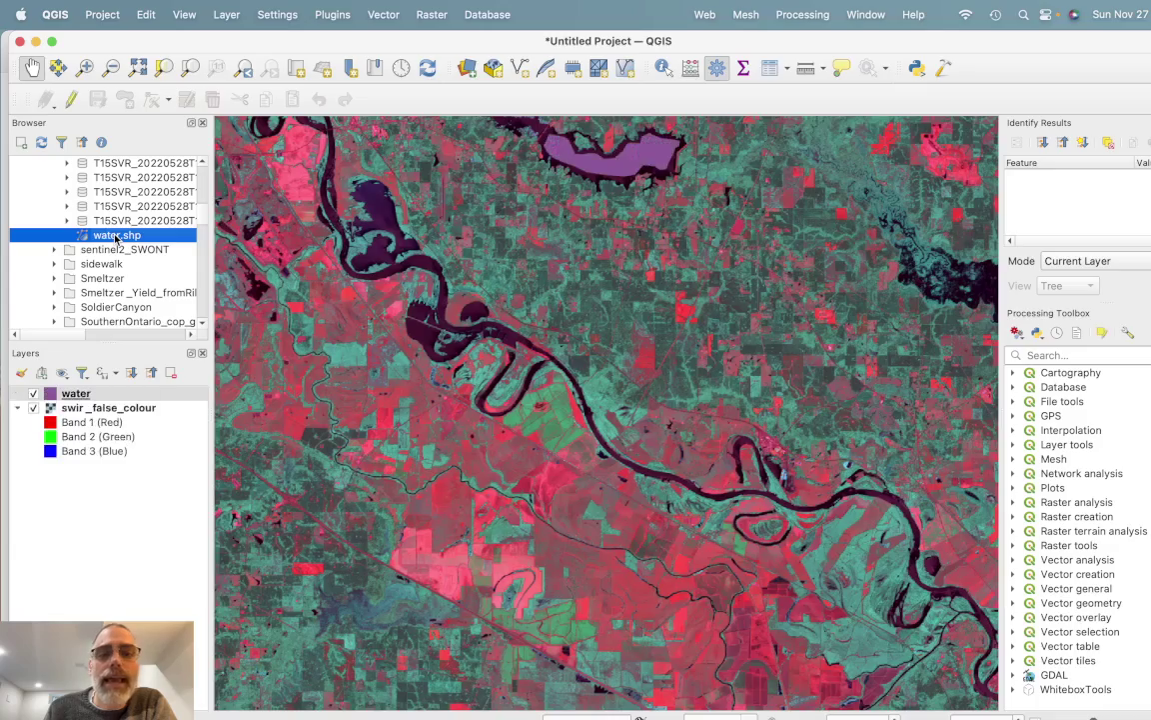
{"action": "left_click_drag", "start_coordinate": [563, 318], "coordinate": [580, 564]}
{"action": "scroll", "coordinate": [579, 565], "scroll_direction": "down", "scroll_amount": 5}
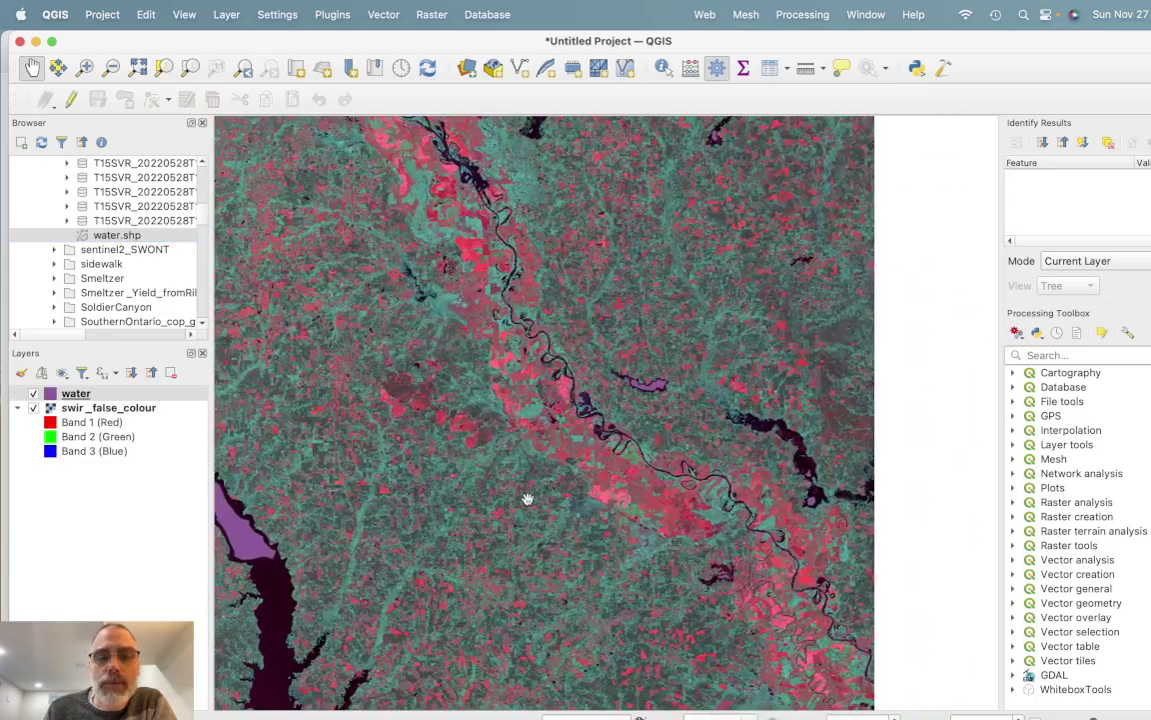
{"action": "left_click_drag", "start_coordinate": [528, 497], "coordinate": [616, 500]}
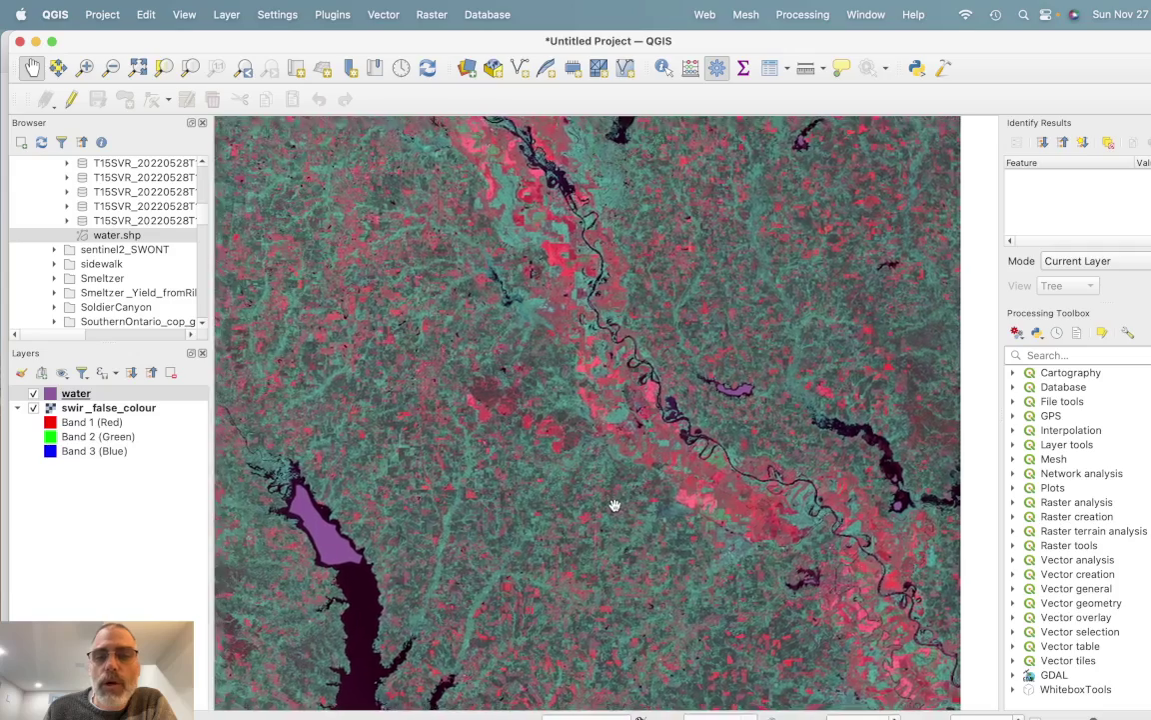
Step: Style the water layer as Categorized by the class field and apply it
{"action": "double_click", "coordinate": [77, 394]}
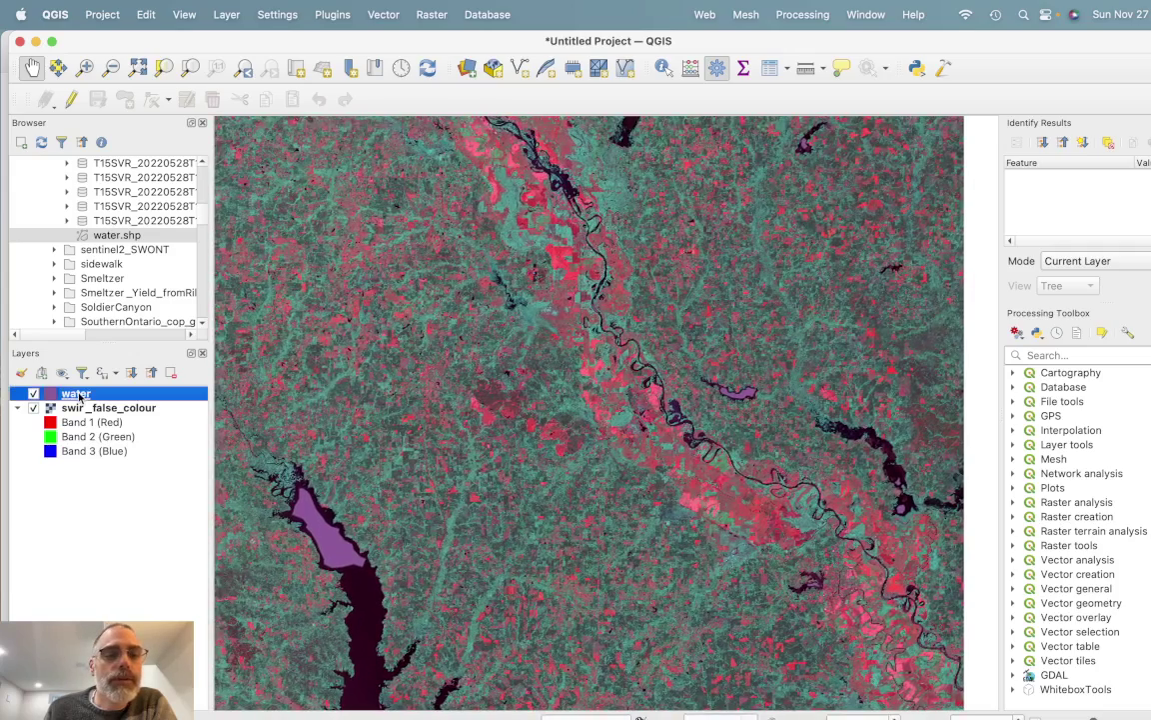
{"action": "left_click", "coordinate": [442, 67]}
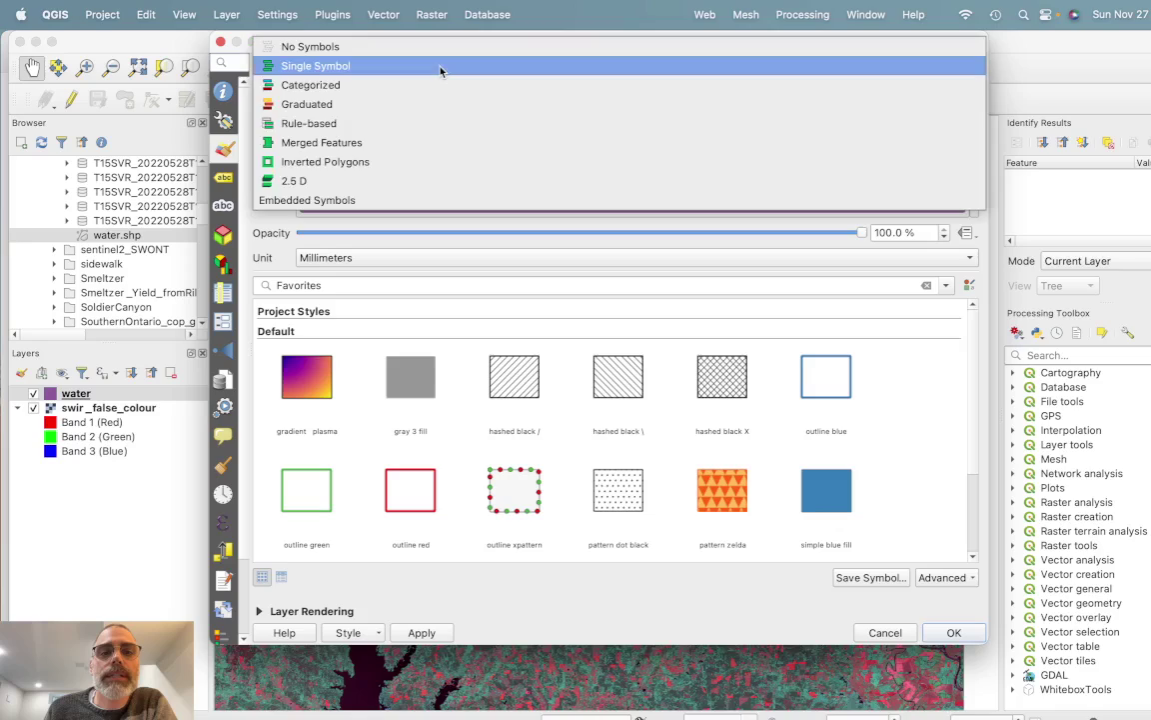
{"action": "left_click", "coordinate": [432, 82]}
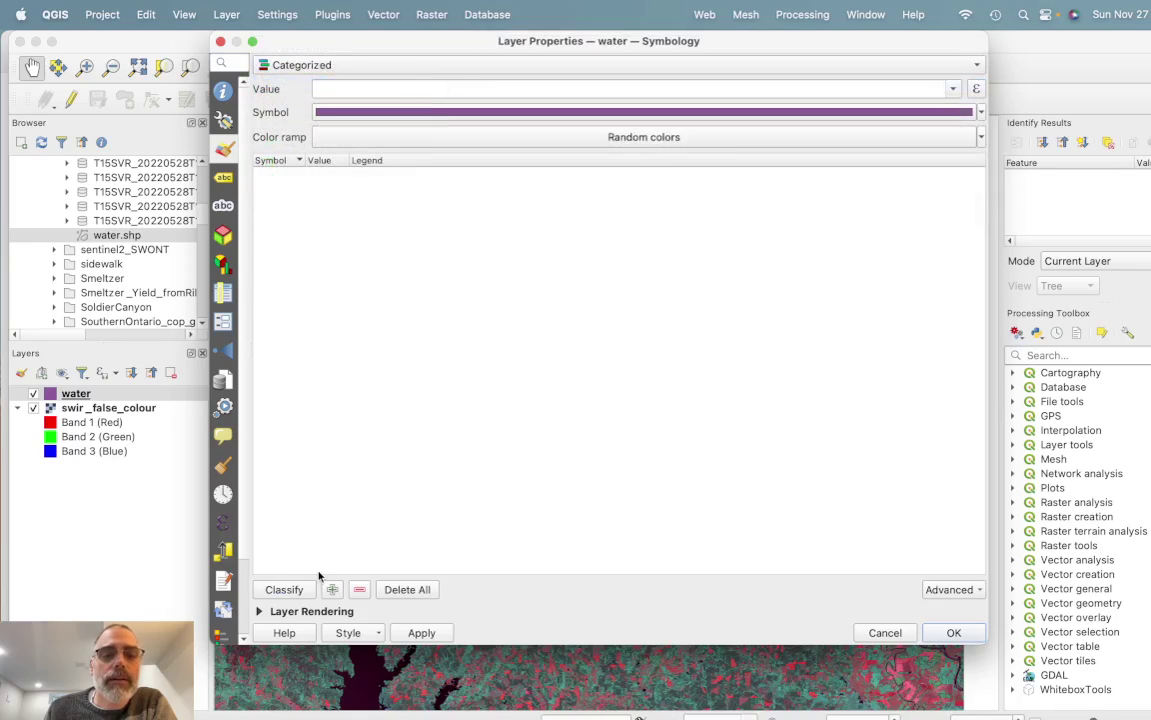
{"action": "left_click", "coordinate": [284, 589]}
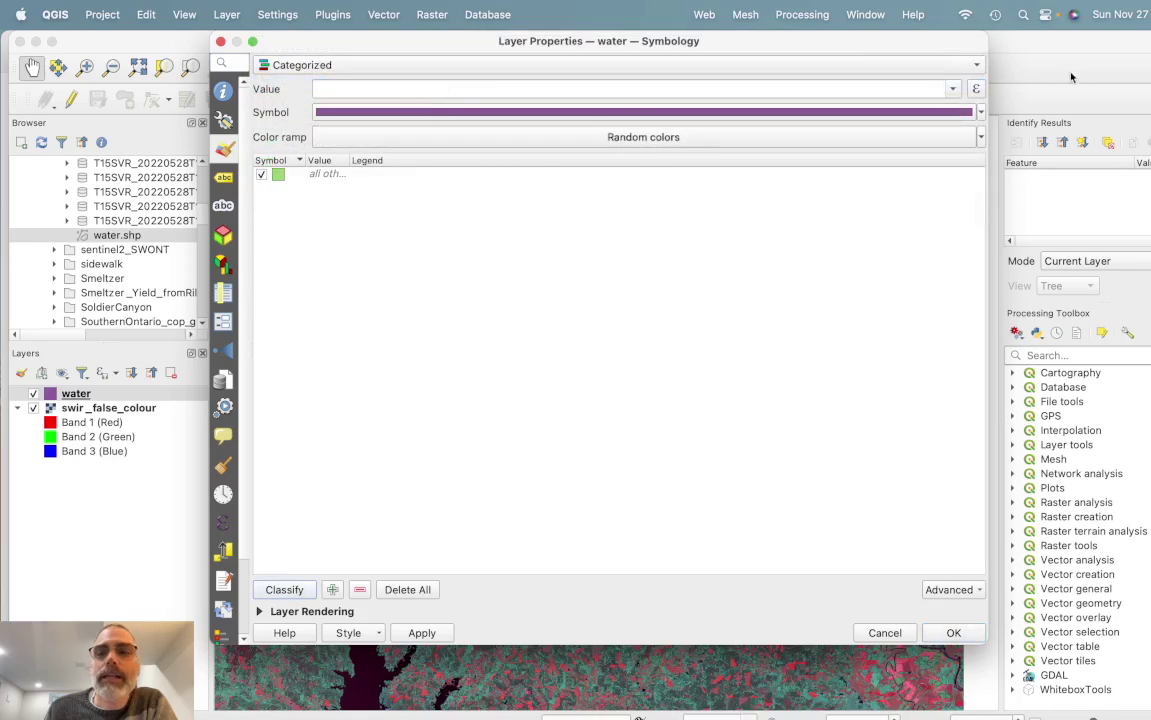
{"action": "left_click", "coordinate": [862, 88]}
{"action": "left_click", "coordinate": [712, 127]}
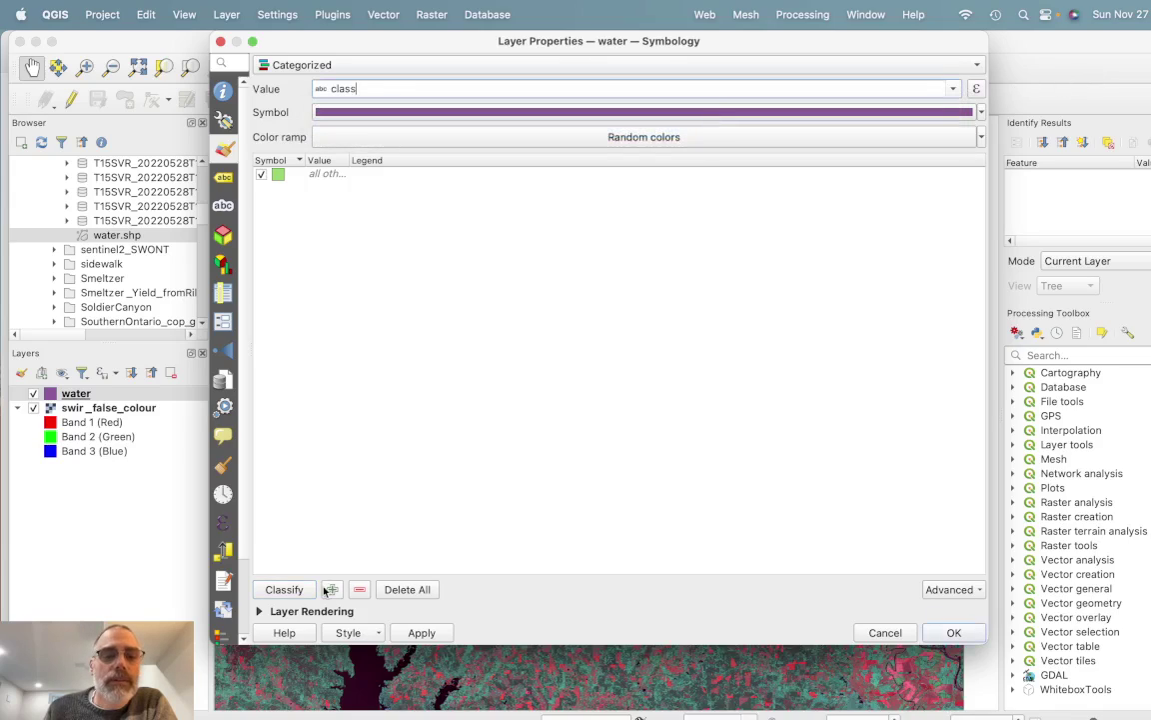
{"action": "left_click", "coordinate": [284, 588]}
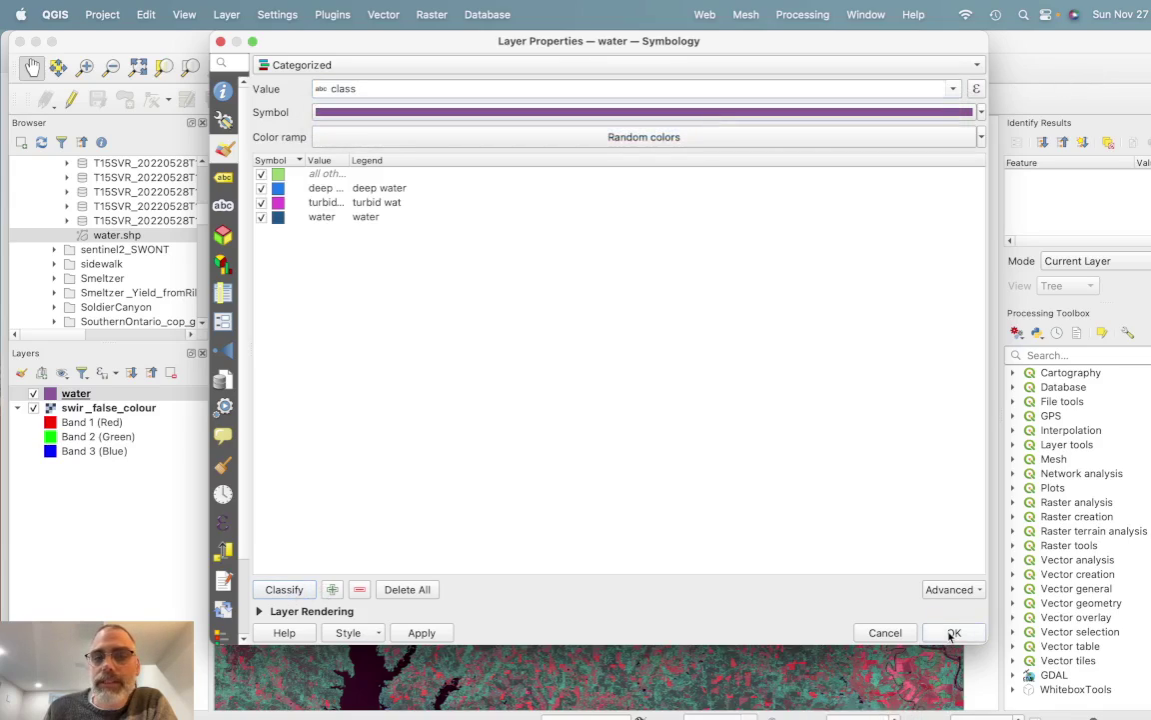
{"action": "left_click", "coordinate": [954, 631]}
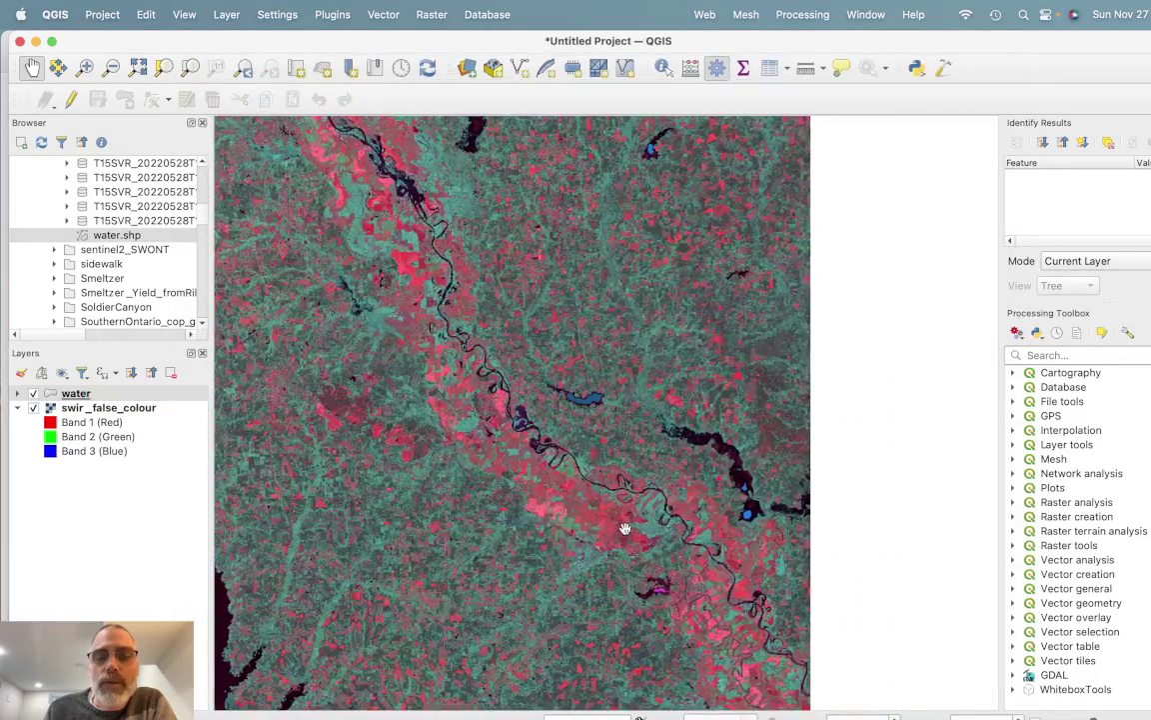
Step: Expand the water class legend, pan around the river, then zoom to the full image extent
{"action": "scroll", "coordinate": [559, 465], "scroll_direction": "up", "scroll_amount": 5}
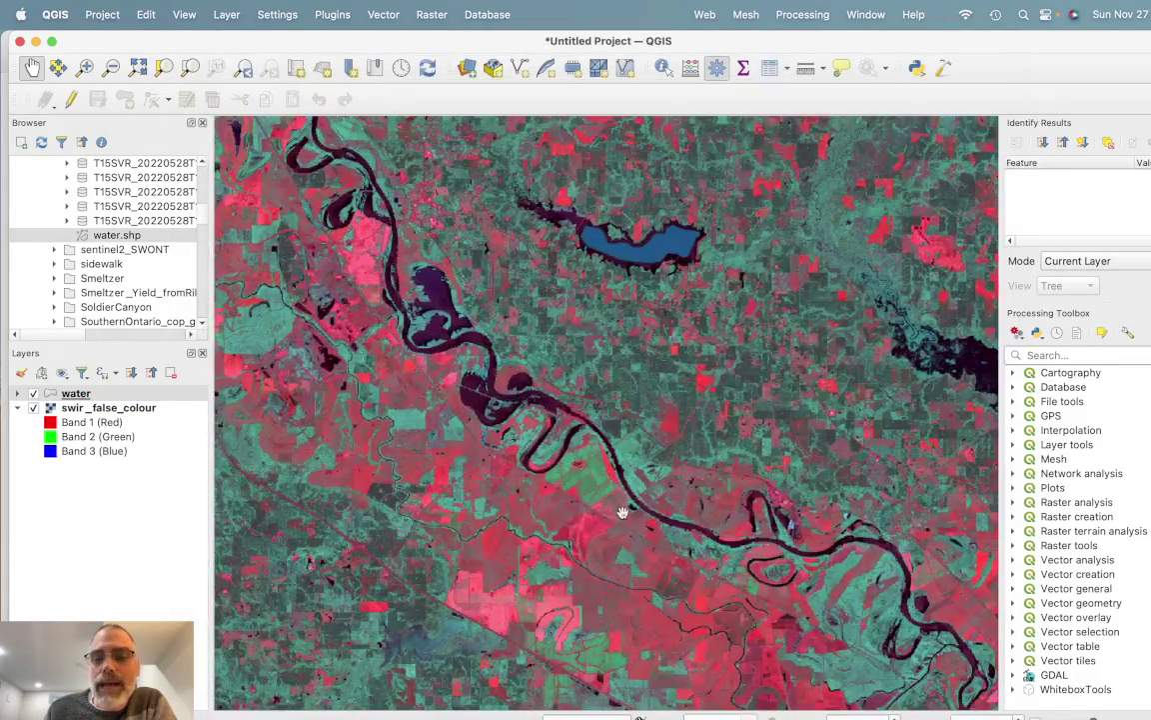
{"action": "scroll", "coordinate": [560, 464], "scroll_direction": "down", "scroll_amount": 5}
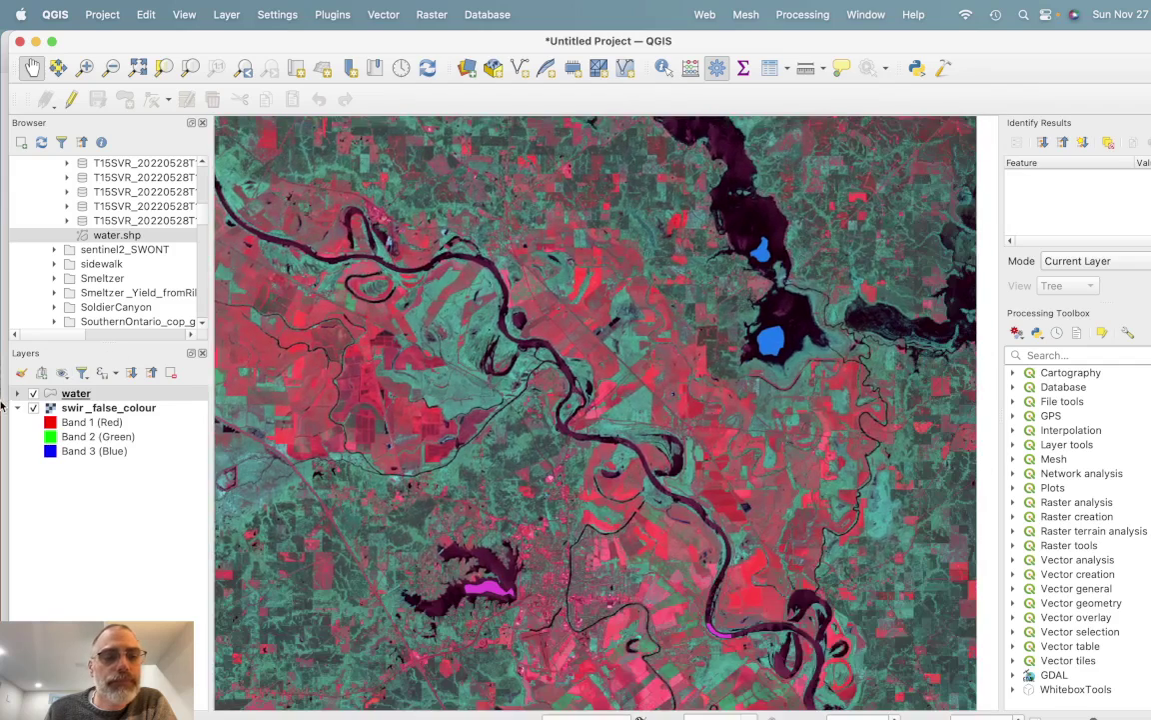
{"action": "left_click", "coordinate": [17, 394]}
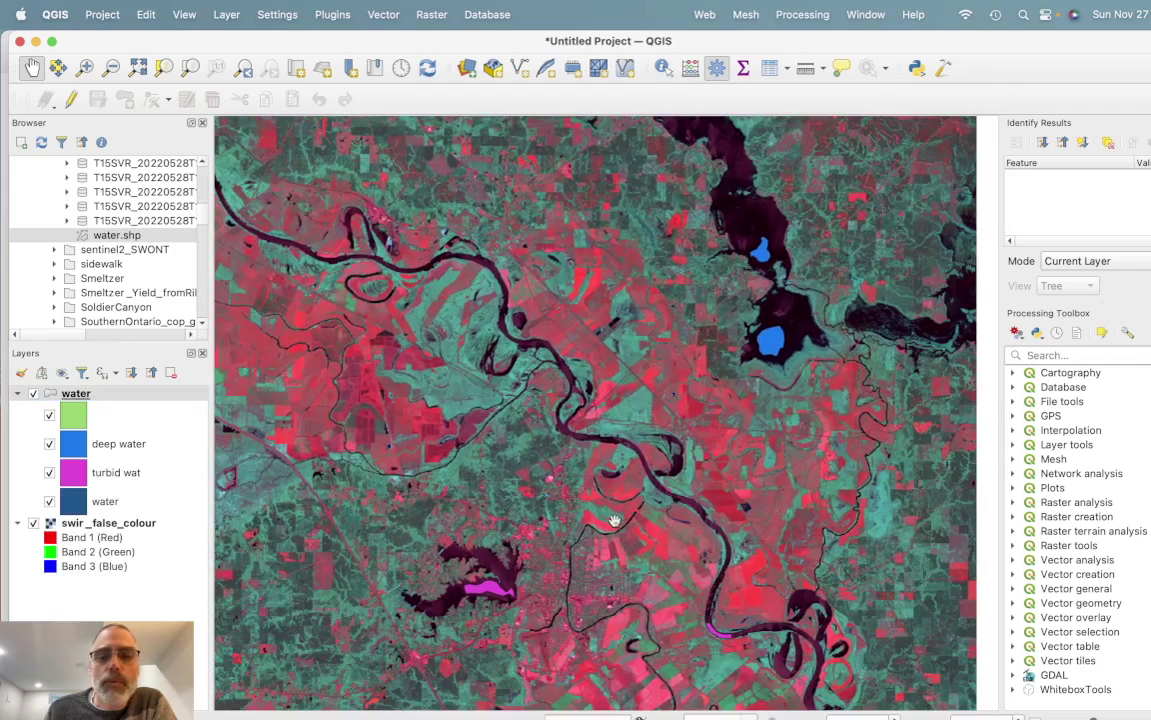
{"action": "left_click_drag", "start_coordinate": [757, 599], "coordinate": [689, 452]}
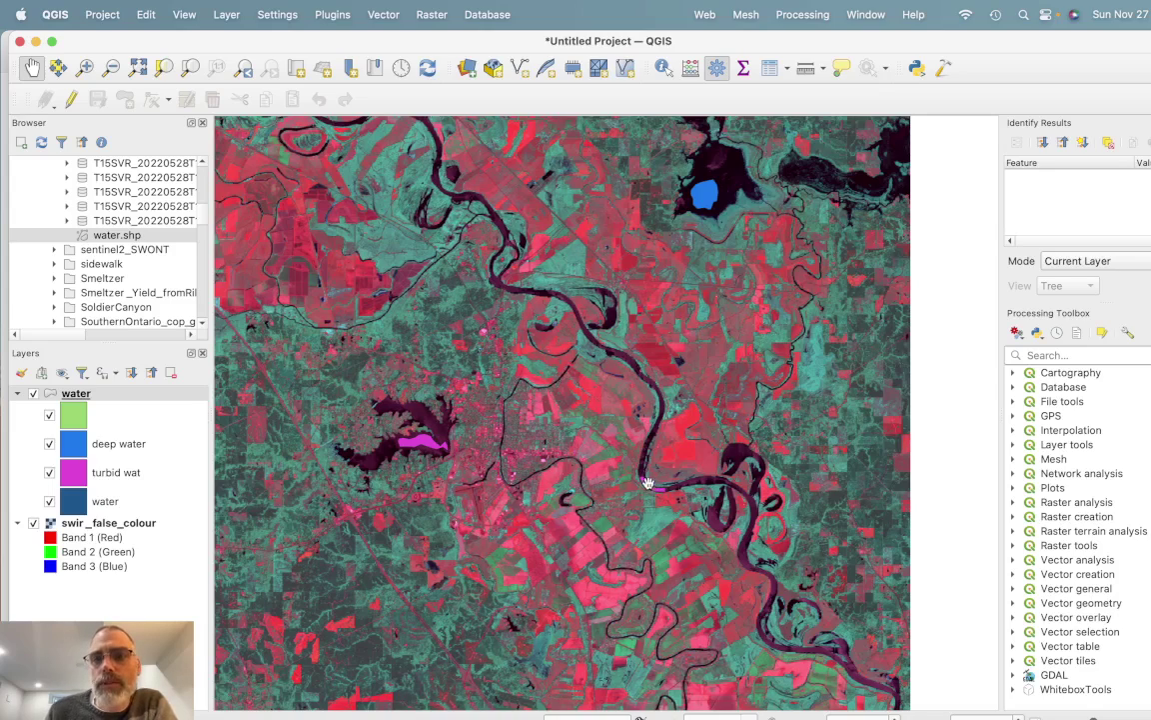
{"action": "left_click_drag", "start_coordinate": [721, 364], "coordinate": [710, 379]}
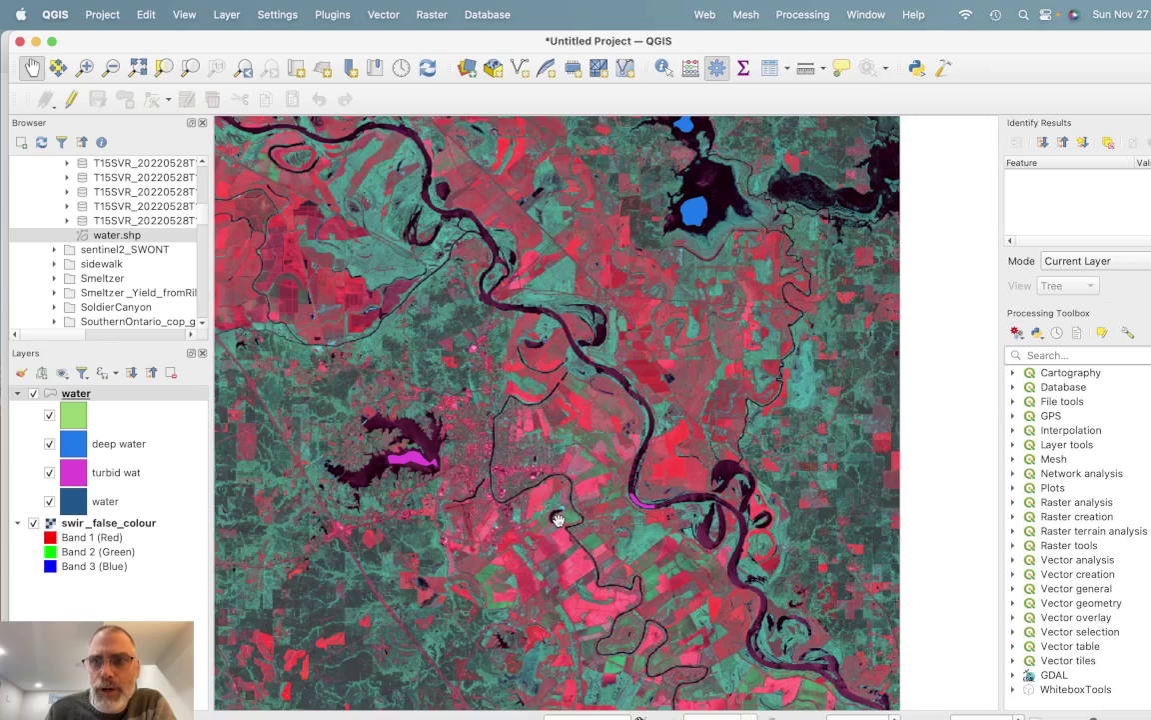
{"action": "left_click_drag", "start_coordinate": [510, 497], "coordinate": [659, 451]}
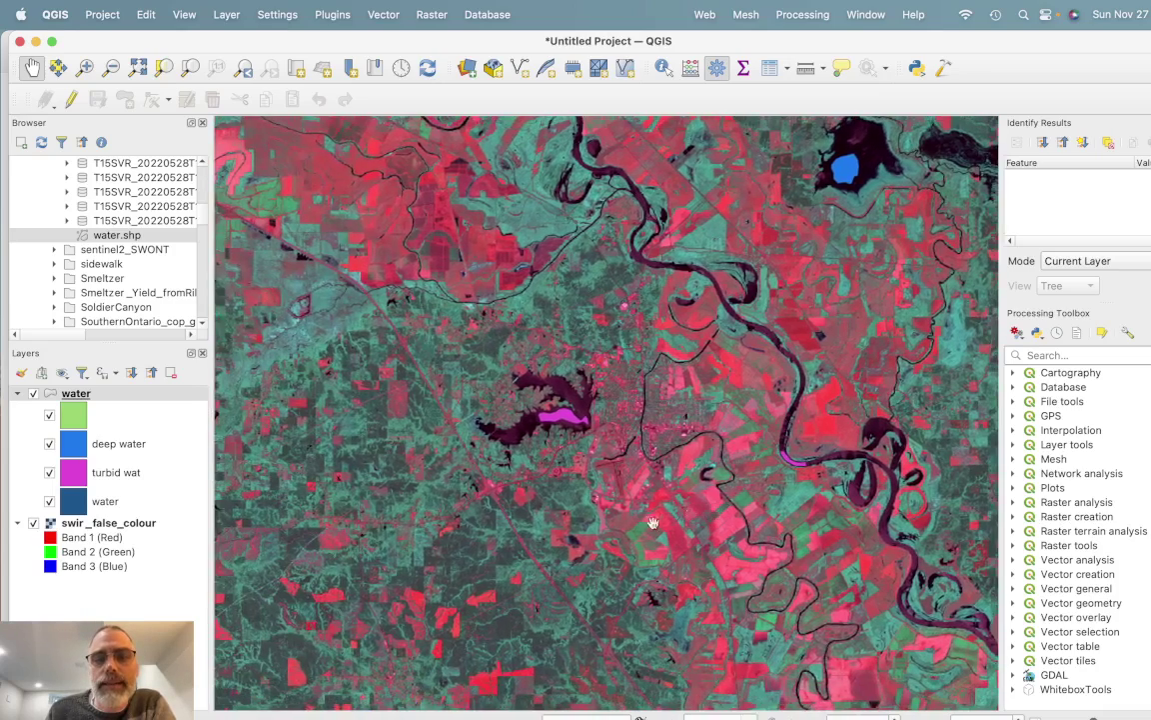
{"action": "scroll", "coordinate": [603, 544], "scroll_direction": "down", "scroll_amount": 5}
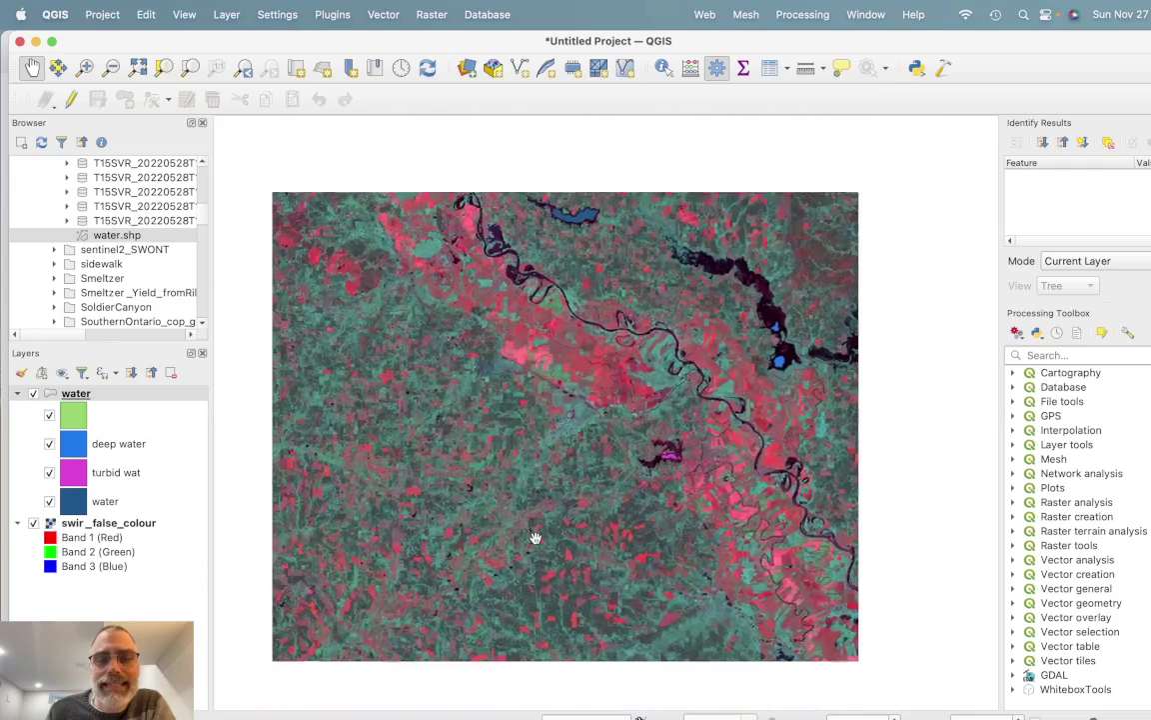
{"action": "left_click_drag", "start_coordinate": [535, 540], "coordinate": [635, 555]}
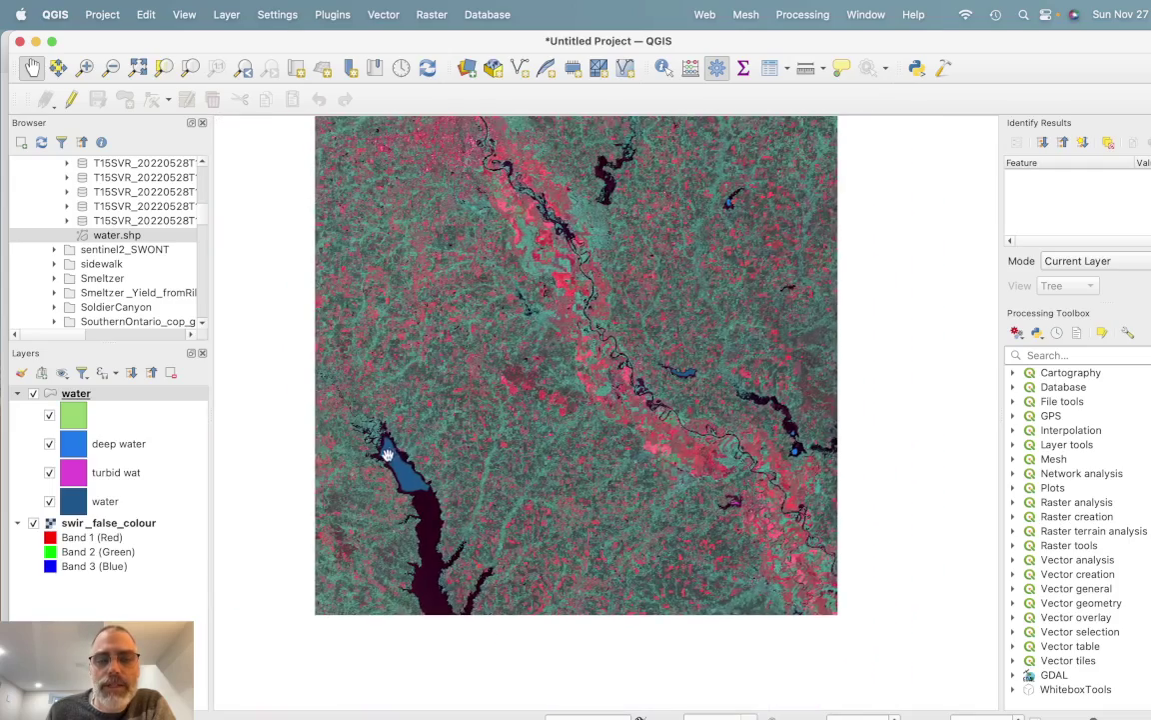
{"action": "left_click", "coordinate": [136, 67]}
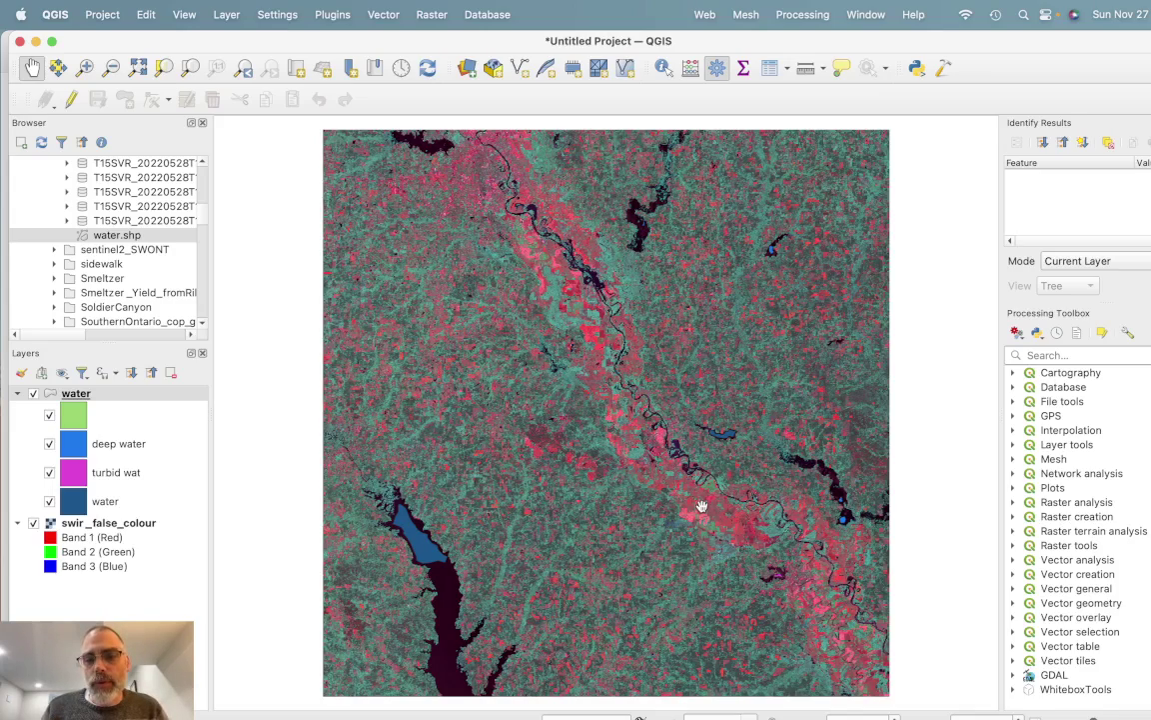
Step: Find ParallelepipedClassification under WhiteboxTools > Image Processing Tools, close it, and switch to Whitebox Runner
{"action": "left_click", "coordinate": [1012, 688]}
{"action": "scroll", "coordinate": [1019, 645], "scroll_direction": "down", "scroll_amount": 5}
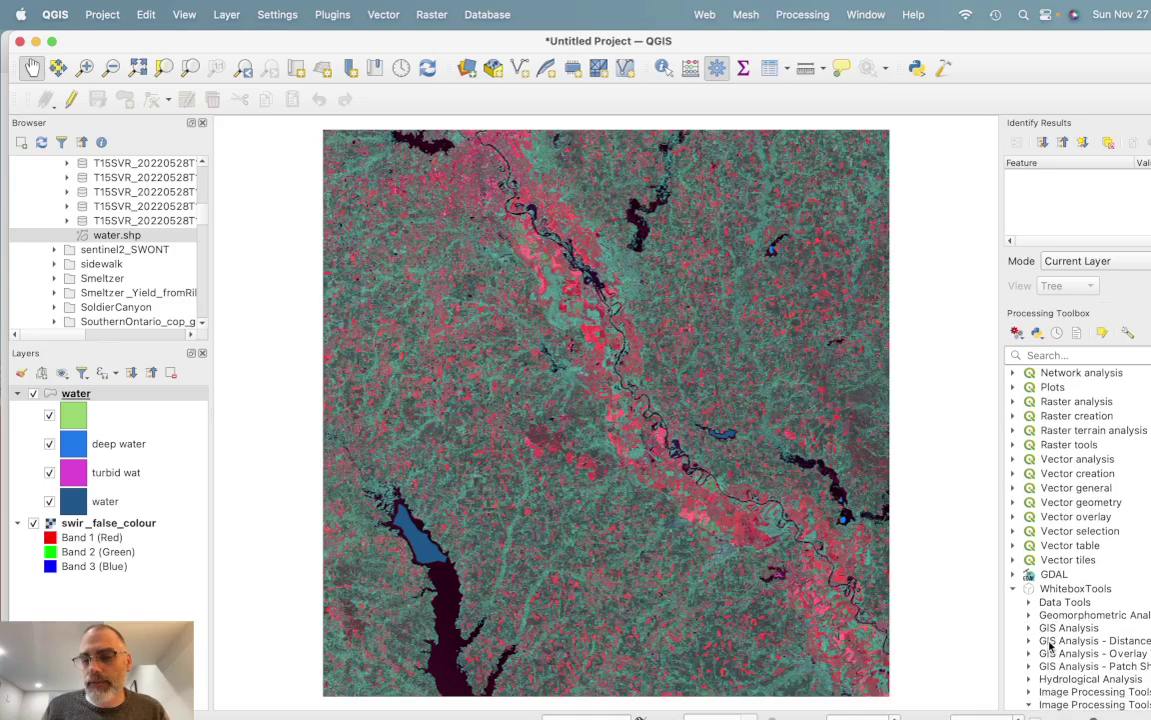
{"action": "left_click", "coordinate": [1029, 648]}
{"action": "scroll", "coordinate": [1049, 647], "scroll_direction": "down", "scroll_amount": 2}
{"action": "left_click", "coordinate": [1104, 689]}
{"action": "scroll", "coordinate": [1099, 669], "scroll_direction": "down", "scroll_amount": 3}
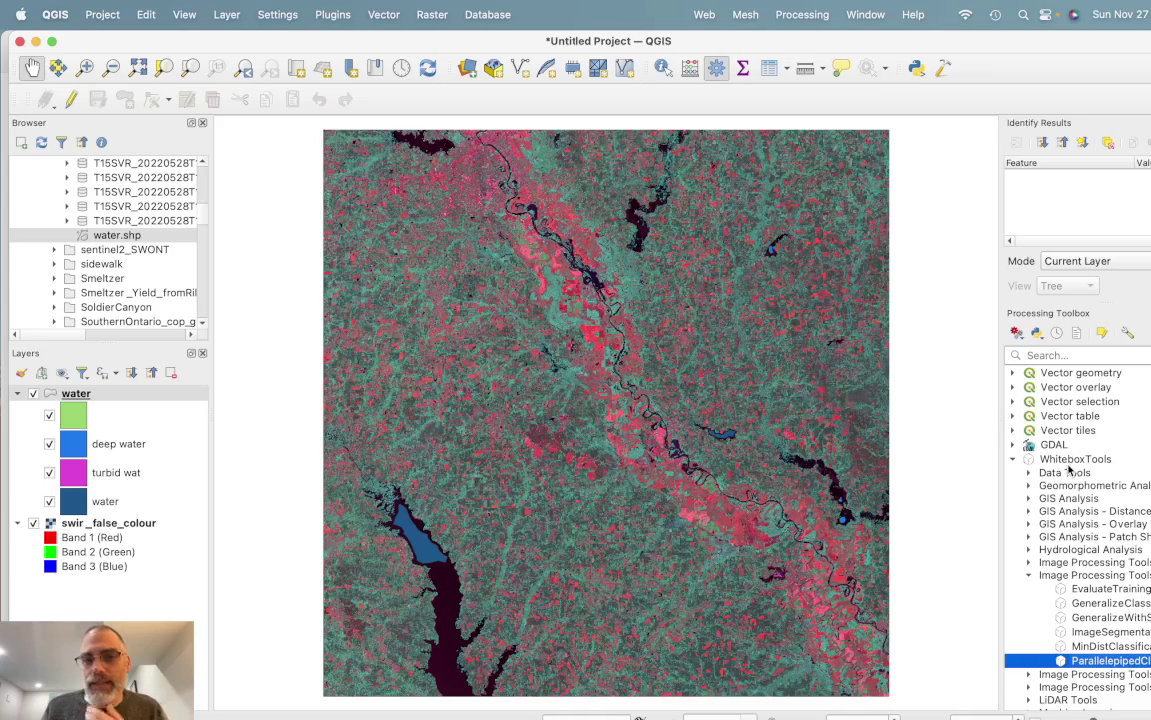
{"action": "double_click", "coordinate": [1105, 660]}
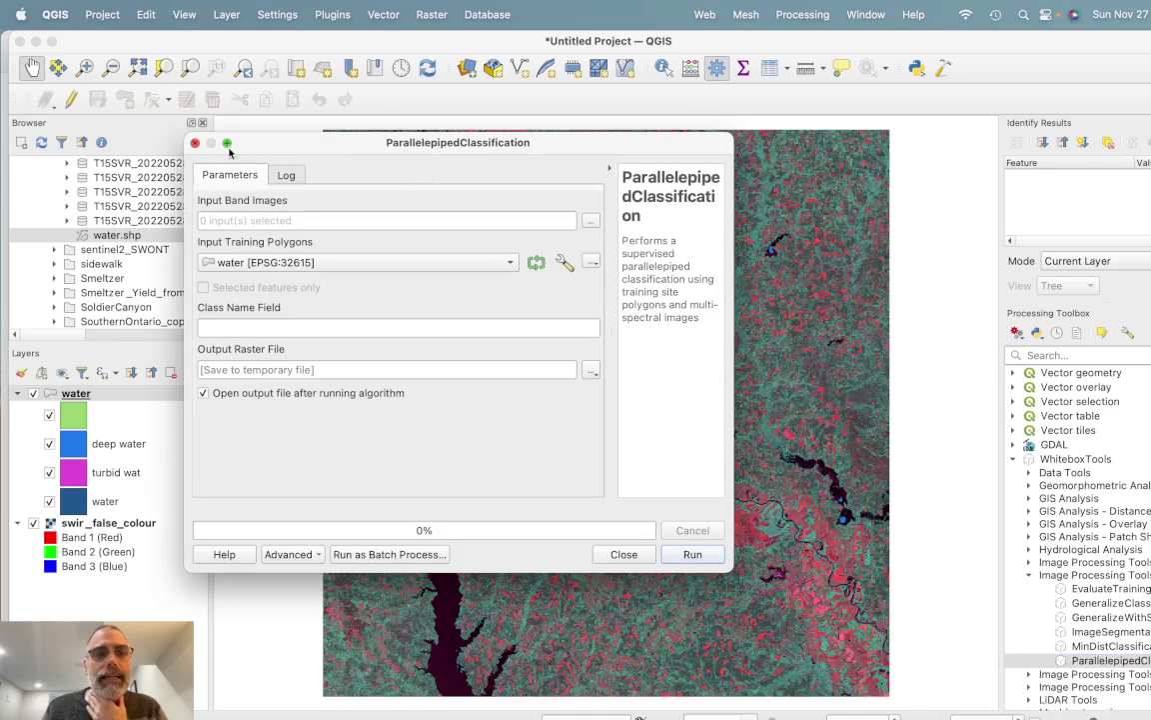
{"action": "left_click", "coordinate": [175, 130]}
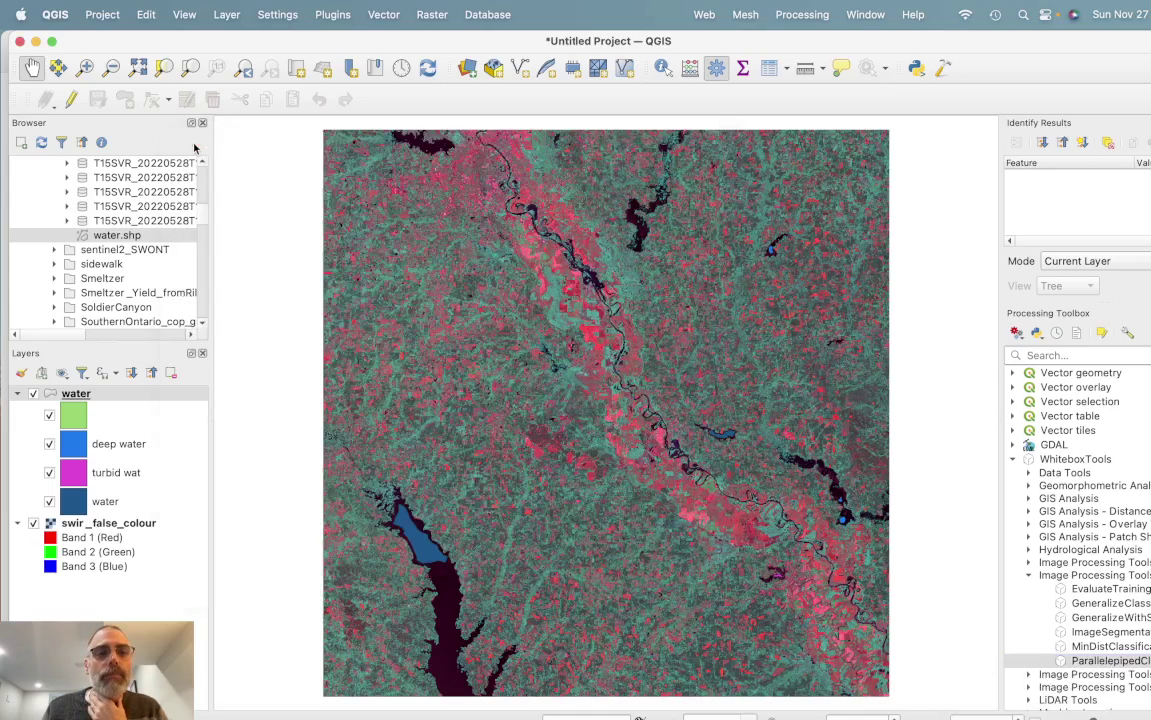
{"action": "left_click", "coordinate": [825, 716]}
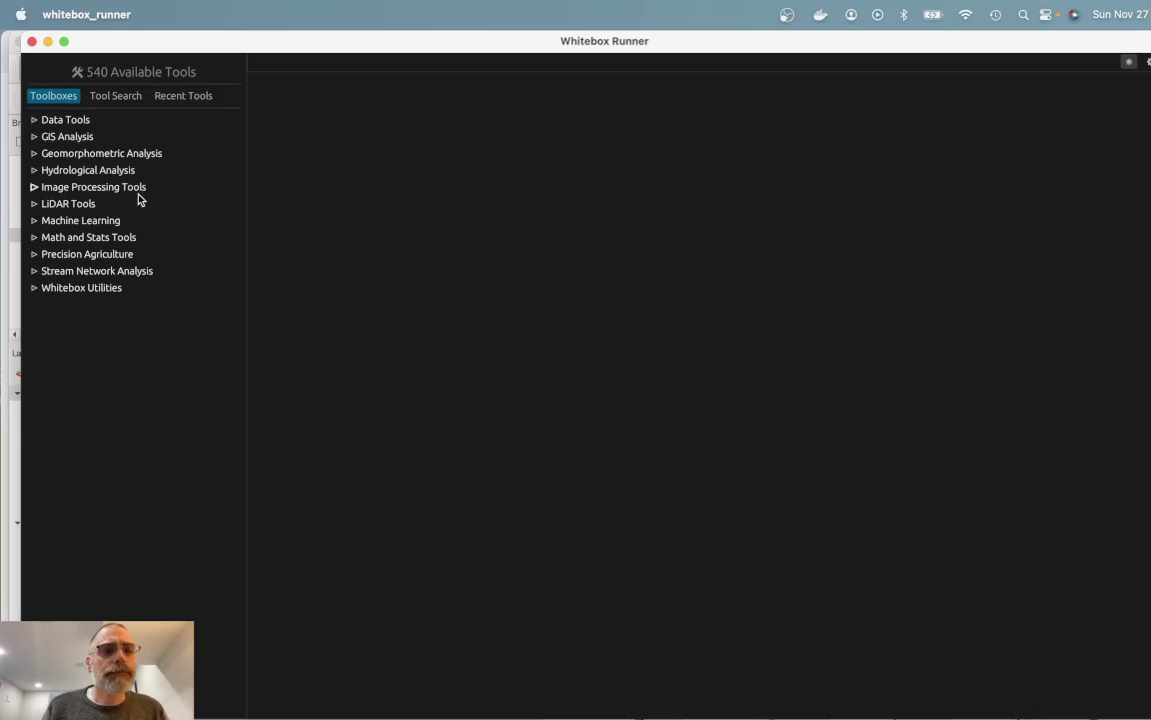
Step: Open ParallelepipedClassification from Image Processing Tools in Whitebox Runner, then collapse the group
{"action": "left_click", "coordinate": [95, 188]}
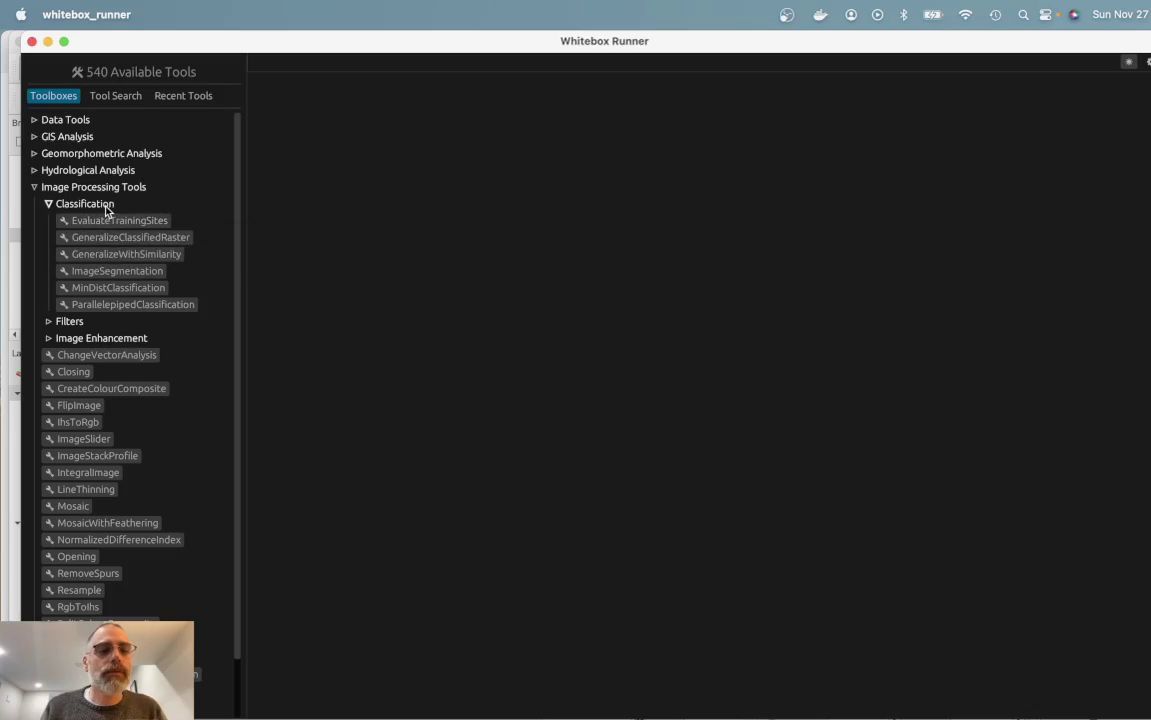
{"action": "left_click", "coordinate": [128, 309]}
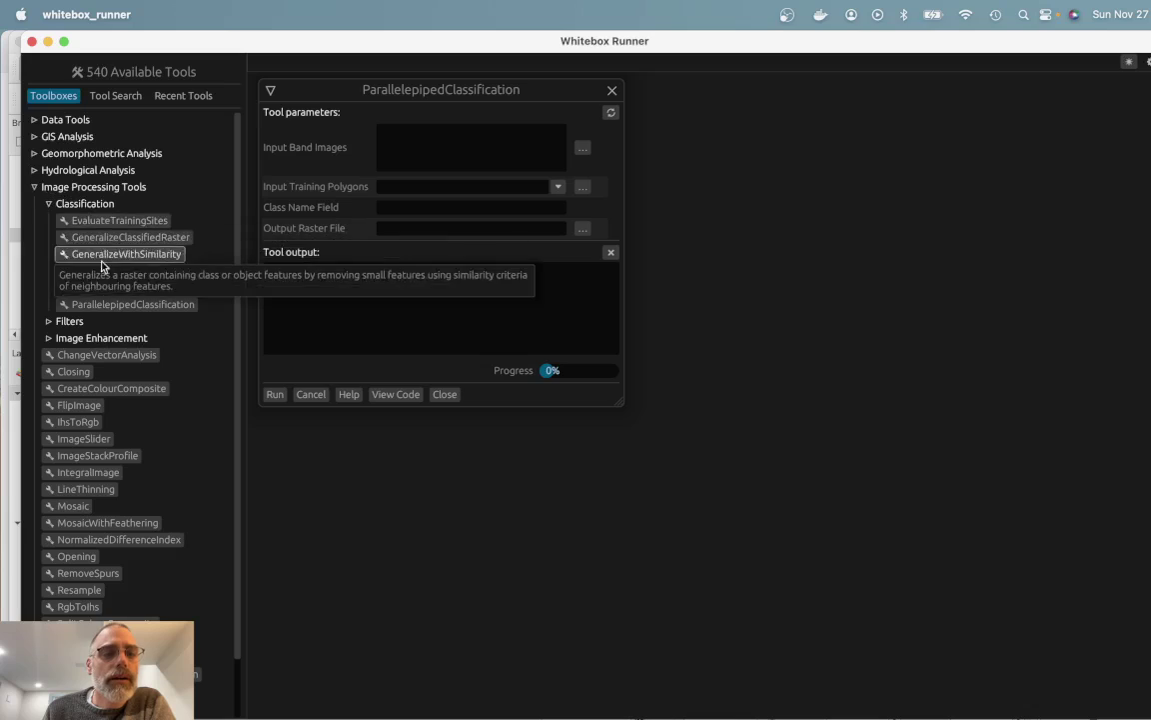
{"action": "left_click", "coordinate": [34, 186]}
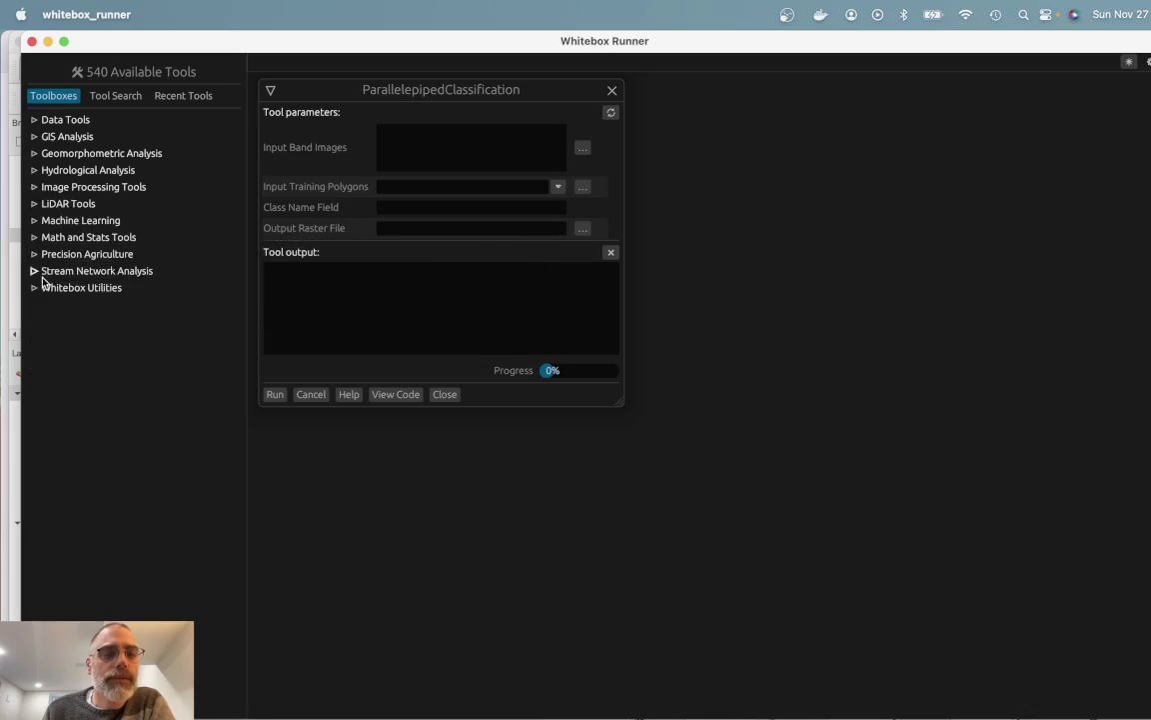
Step: Select band5, band6, band7, band8A, band11 and band12 _20m.tif as the input band images
{"action": "left_click", "coordinate": [68, 220]}
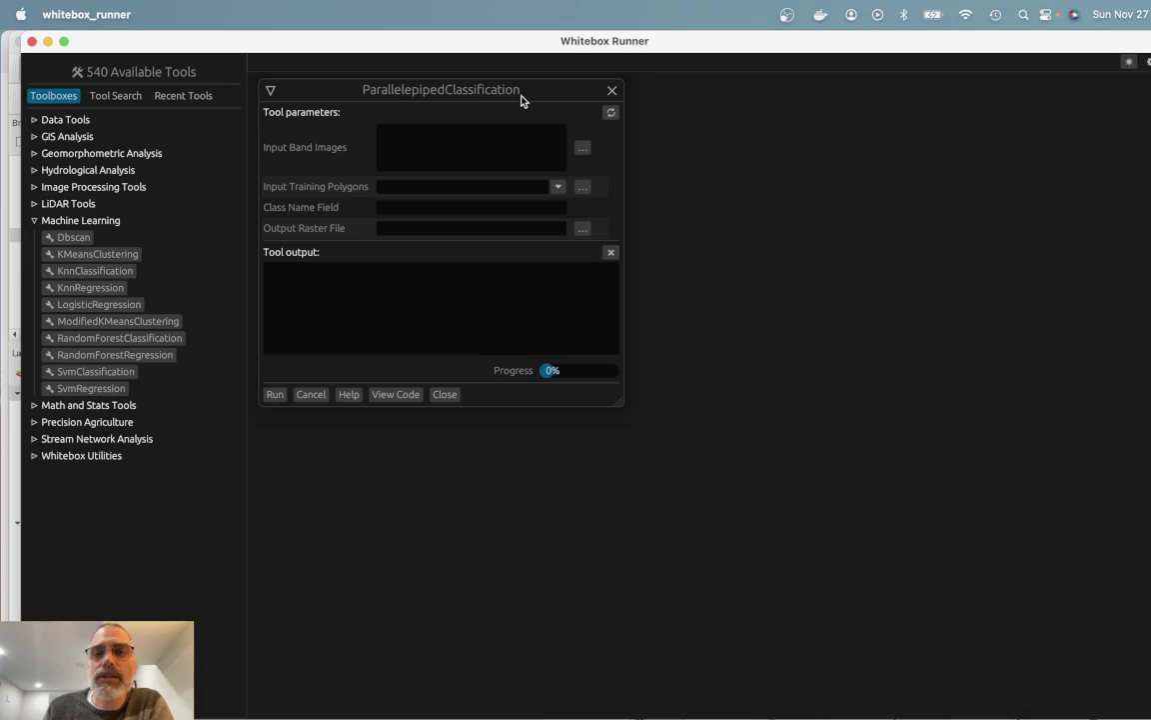
{"action": "left_click", "coordinate": [584, 149]}
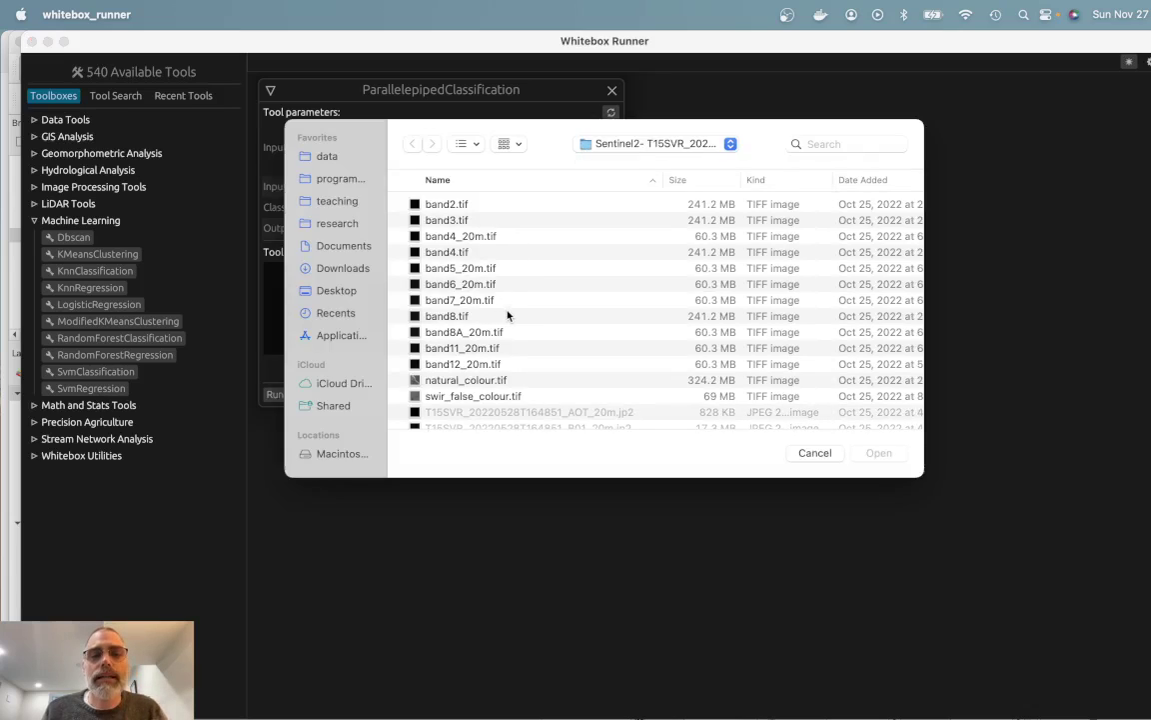
{"action": "scroll", "coordinate": [506, 315], "scroll_direction": "down", "scroll_amount": 3}
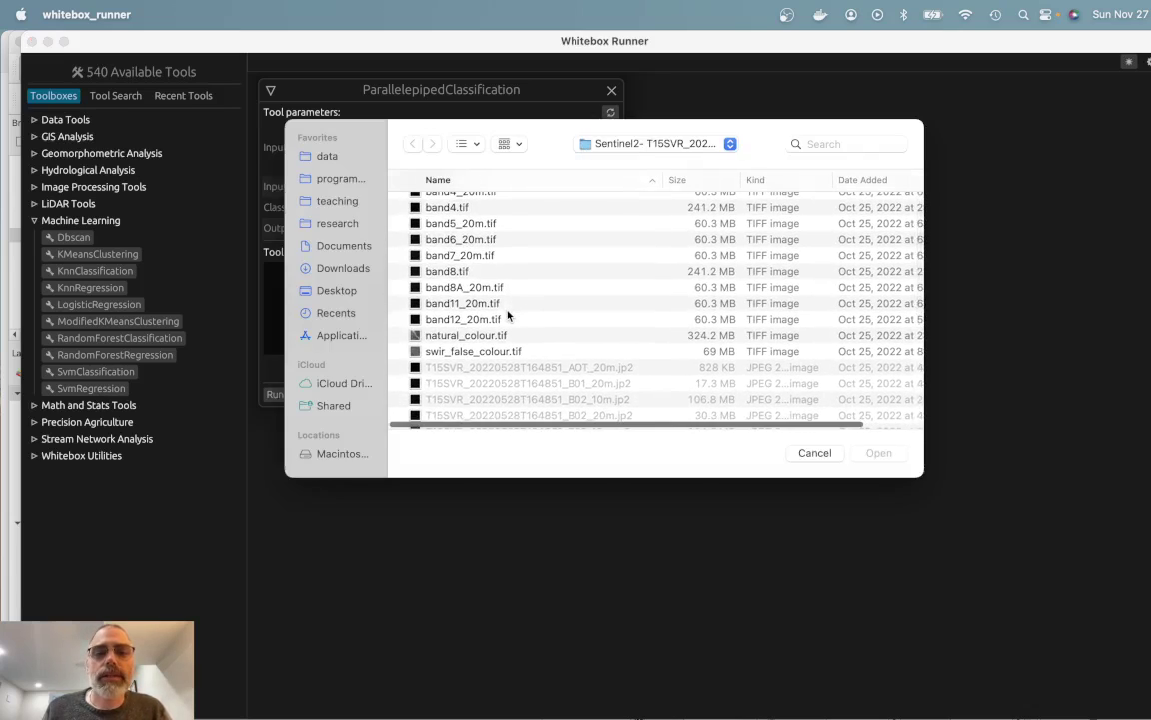
{"action": "scroll", "coordinate": [496, 272], "scroll_direction": "up", "scroll_amount": 1}
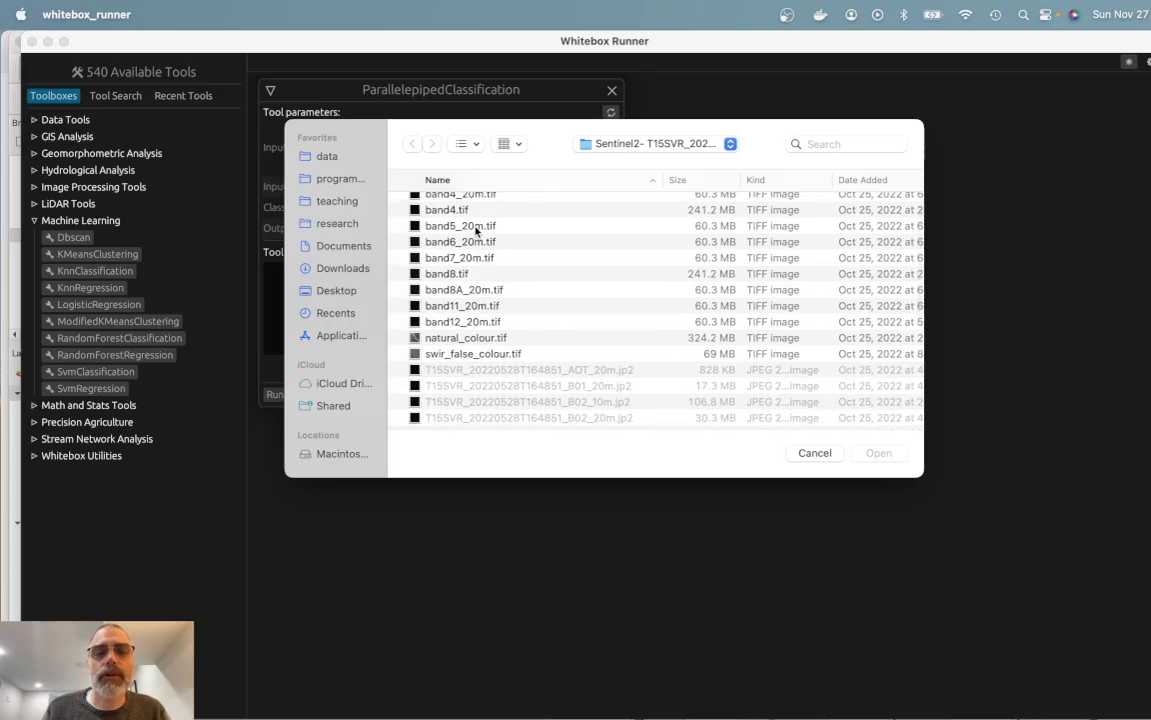
{"action": "left_click", "coordinate": [476, 226]}
{"action": "left_click", "coordinate": [472, 245], "text": "shift"}
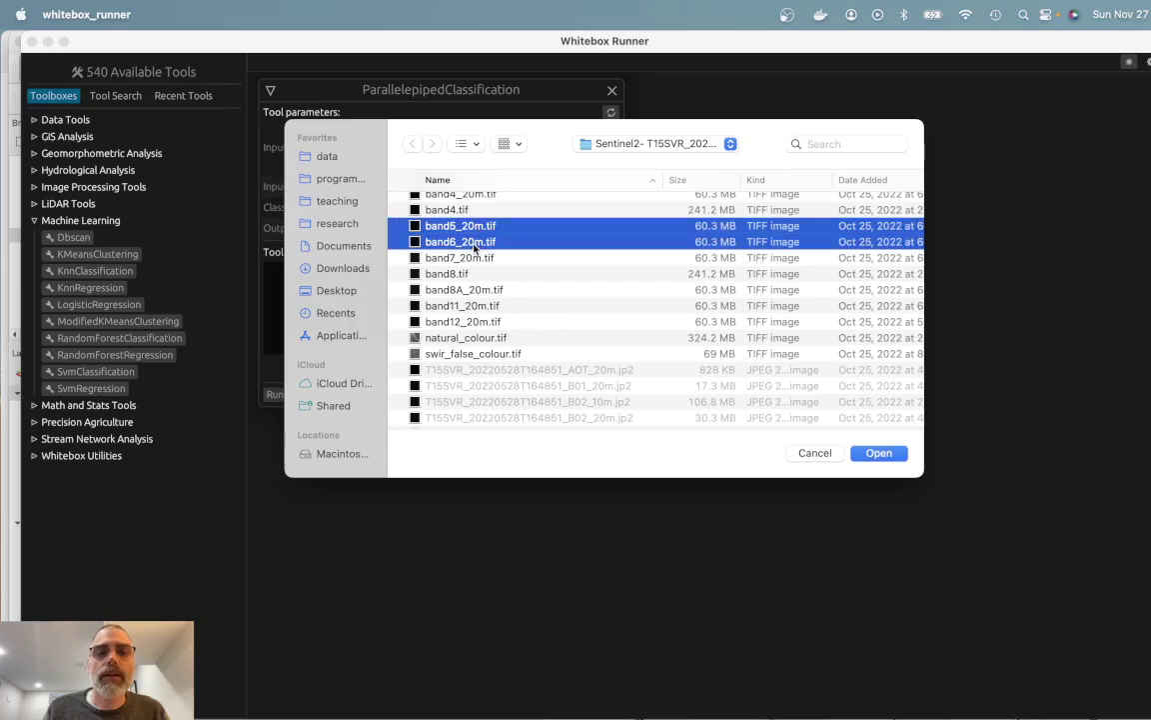
{"action": "left_click", "coordinate": [470, 257], "text": "shift"}
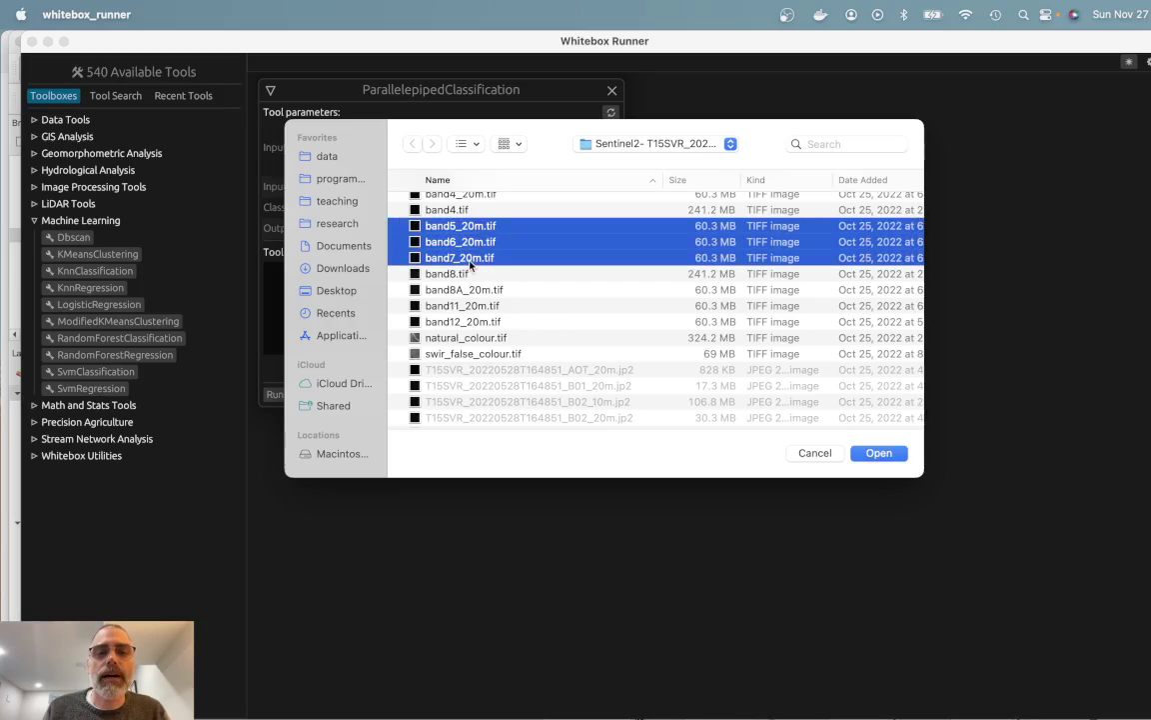
{"action": "left_click", "coordinate": [467, 290], "text": "super"}
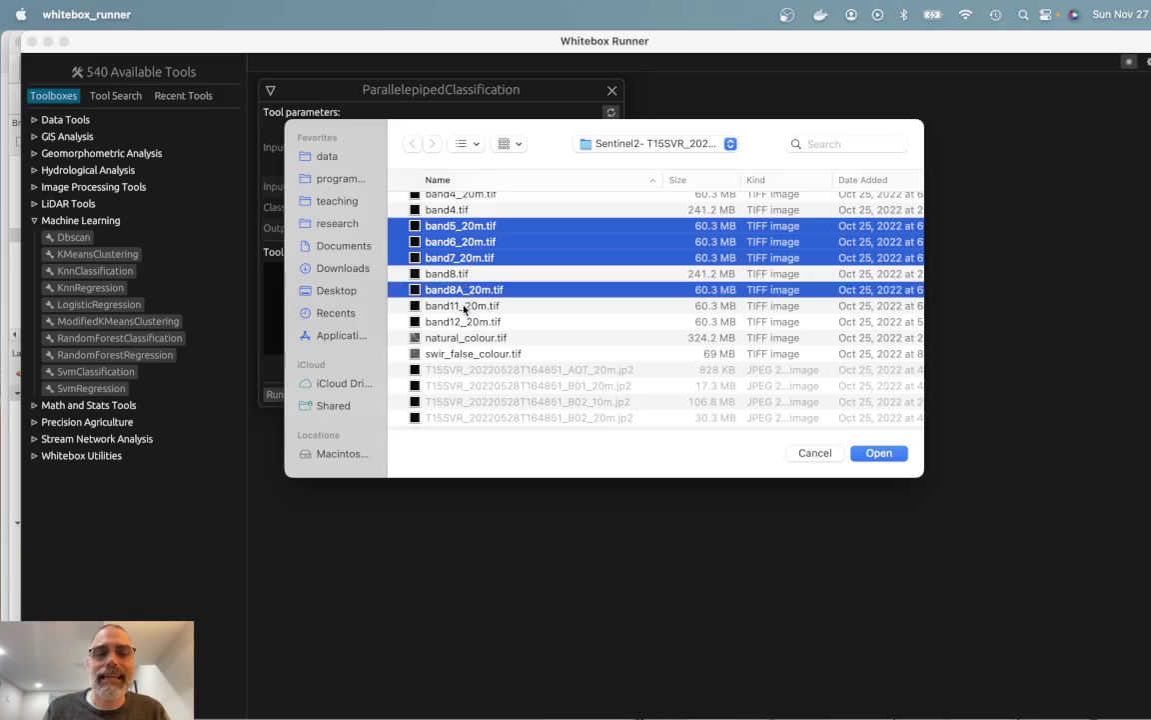
{"action": "left_click", "coordinate": [463, 306], "text": "super"}
{"action": "left_click", "coordinate": [460, 322], "text": "super"}
{"action": "left_click", "coordinate": [879, 453]}
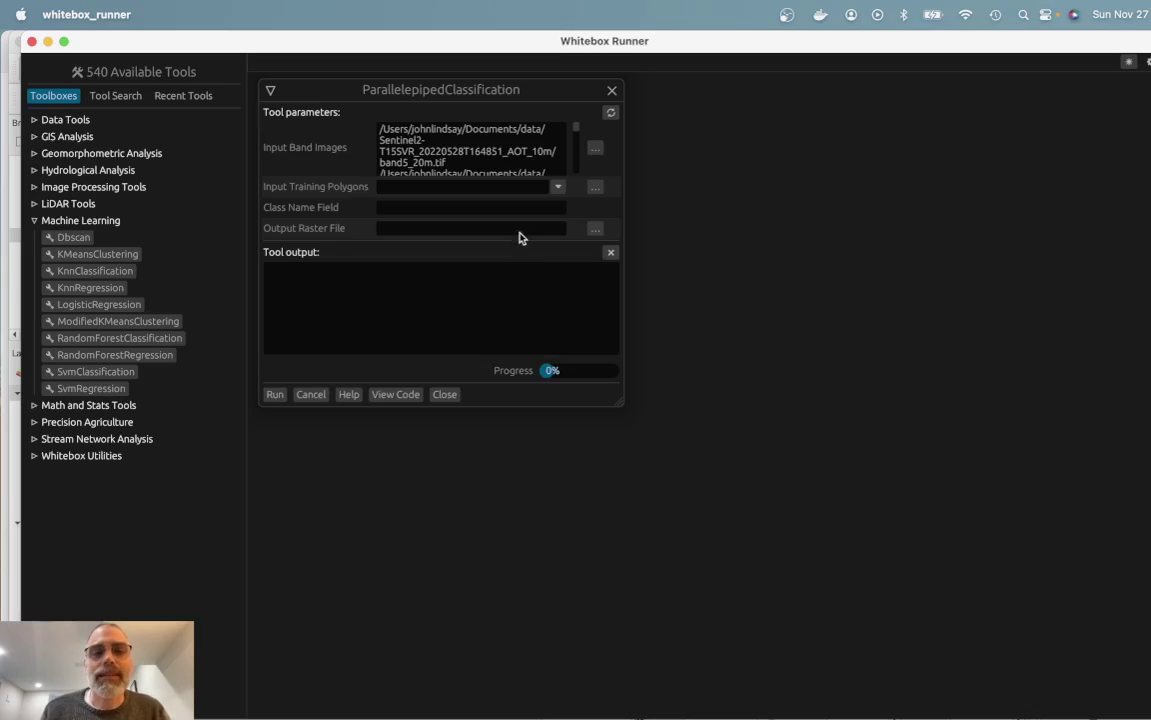
Step: Run the classification with water.shp training polygons, class field 'class', output water.tif
{"action": "left_click", "coordinate": [556, 189]}
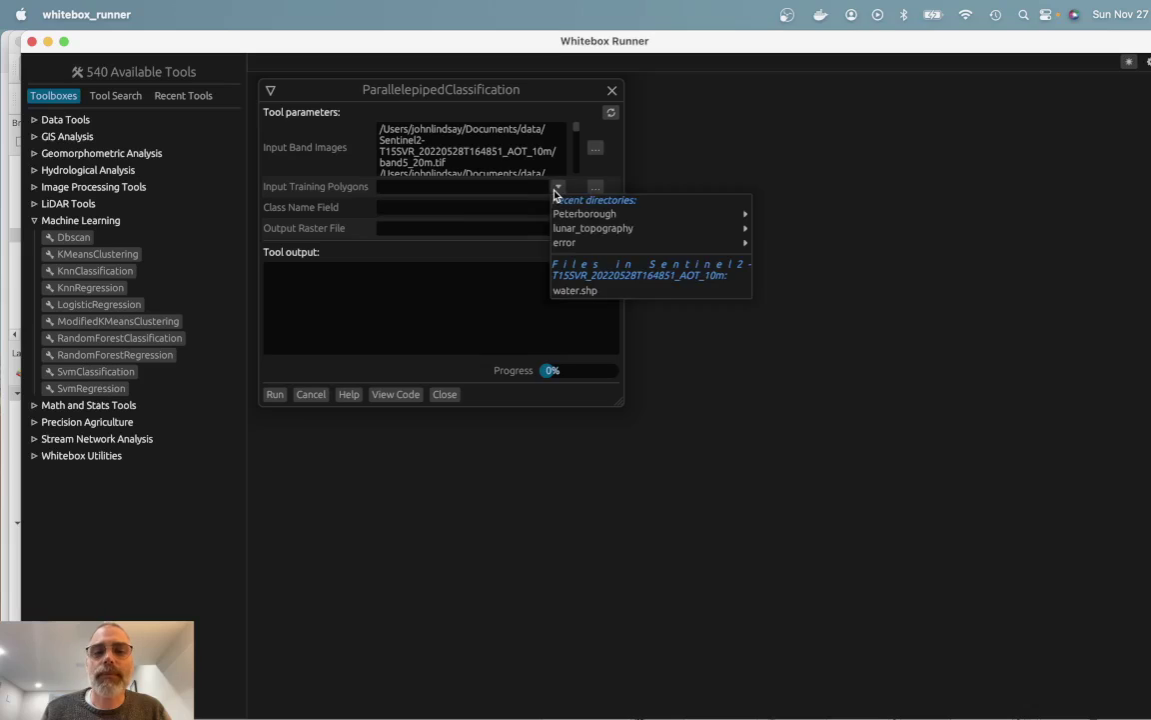
{"action": "left_click", "coordinate": [573, 291]}
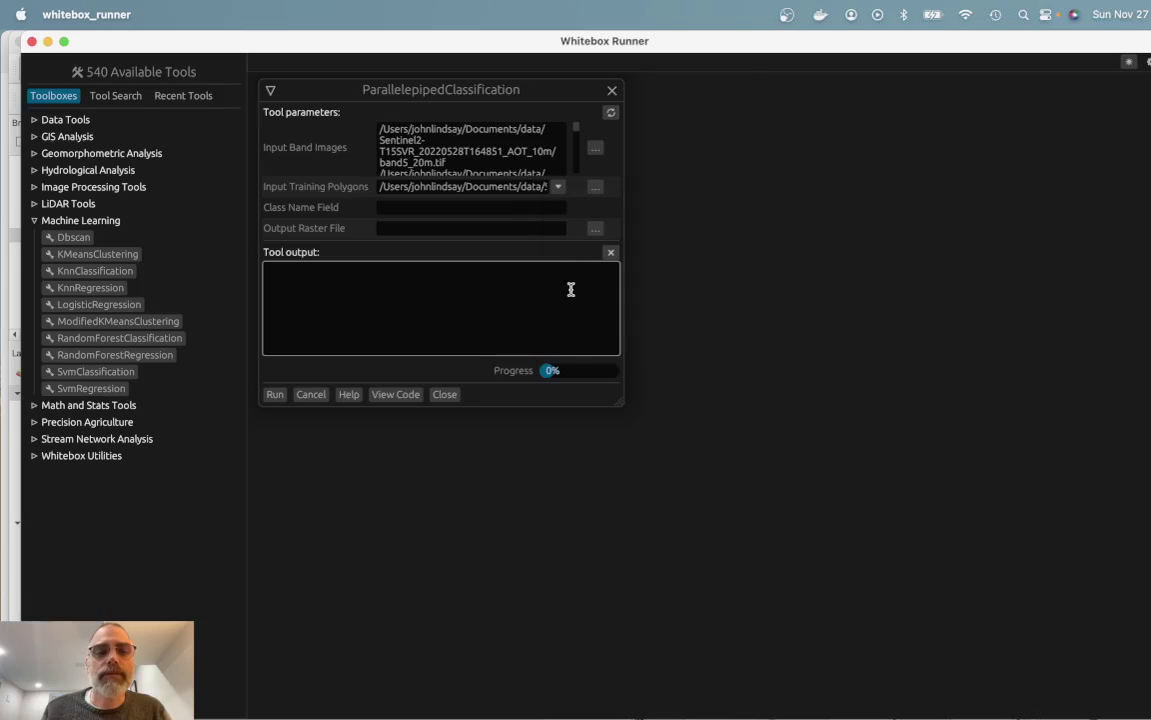
{"action": "left_click", "coordinate": [507, 211]}
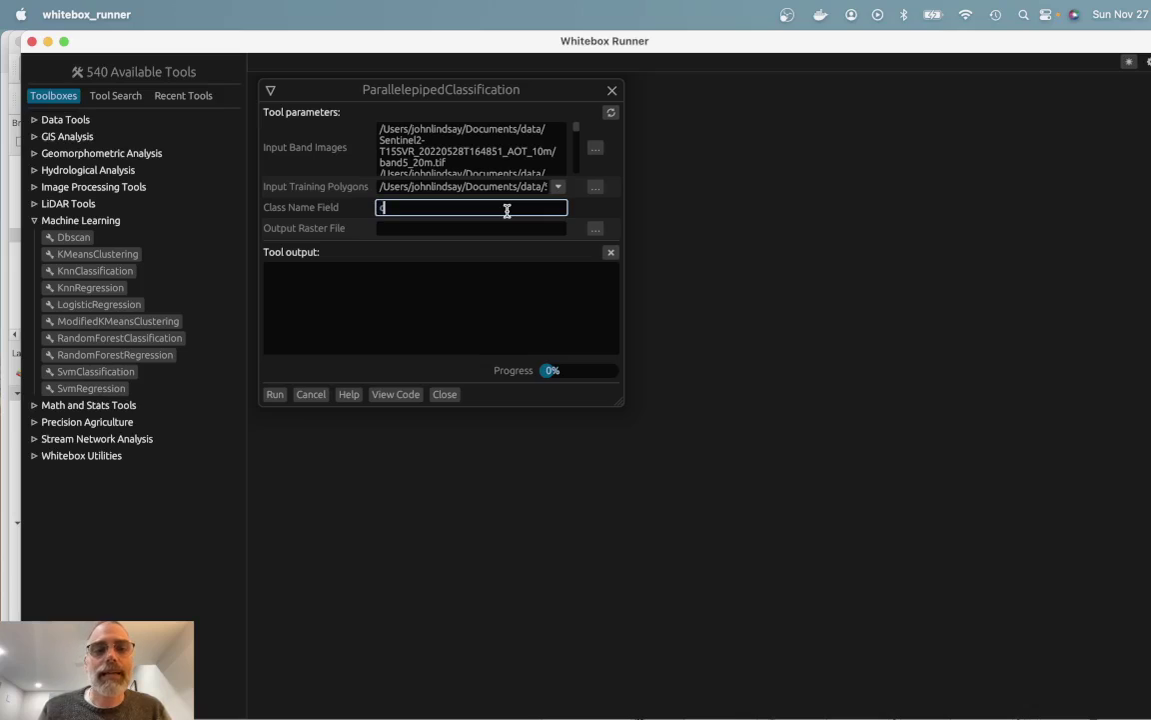
{"action": "type", "text": "class"}
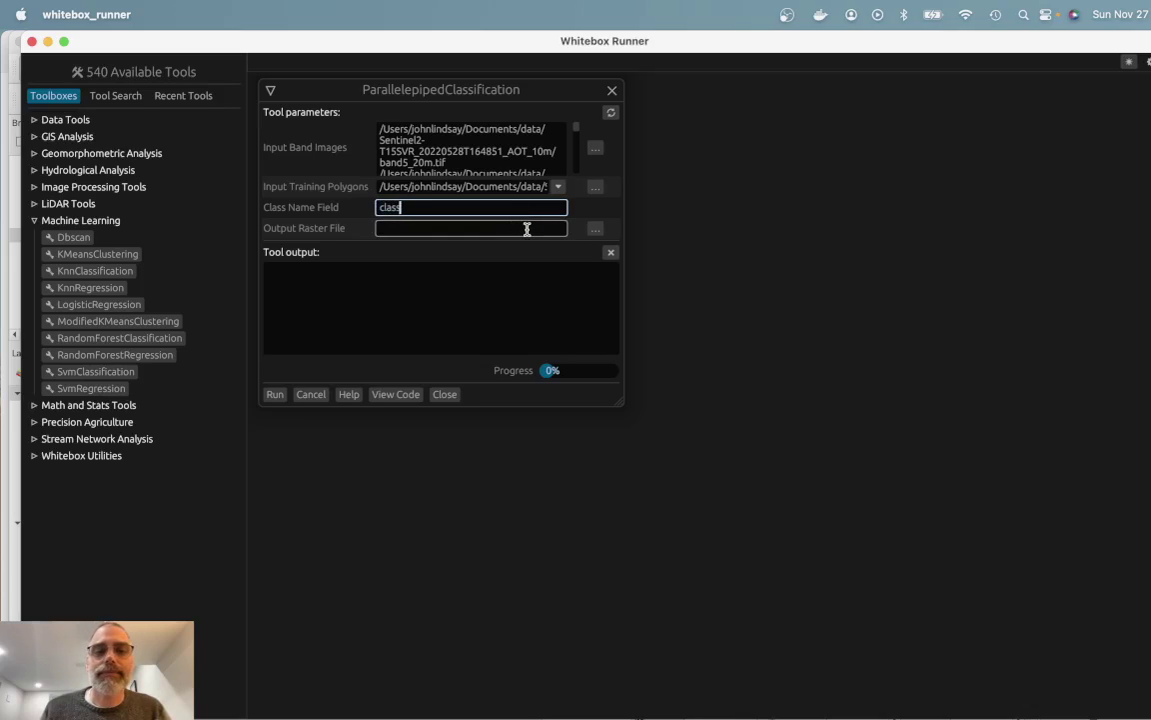
{"action": "left_click", "coordinate": [526, 229]}
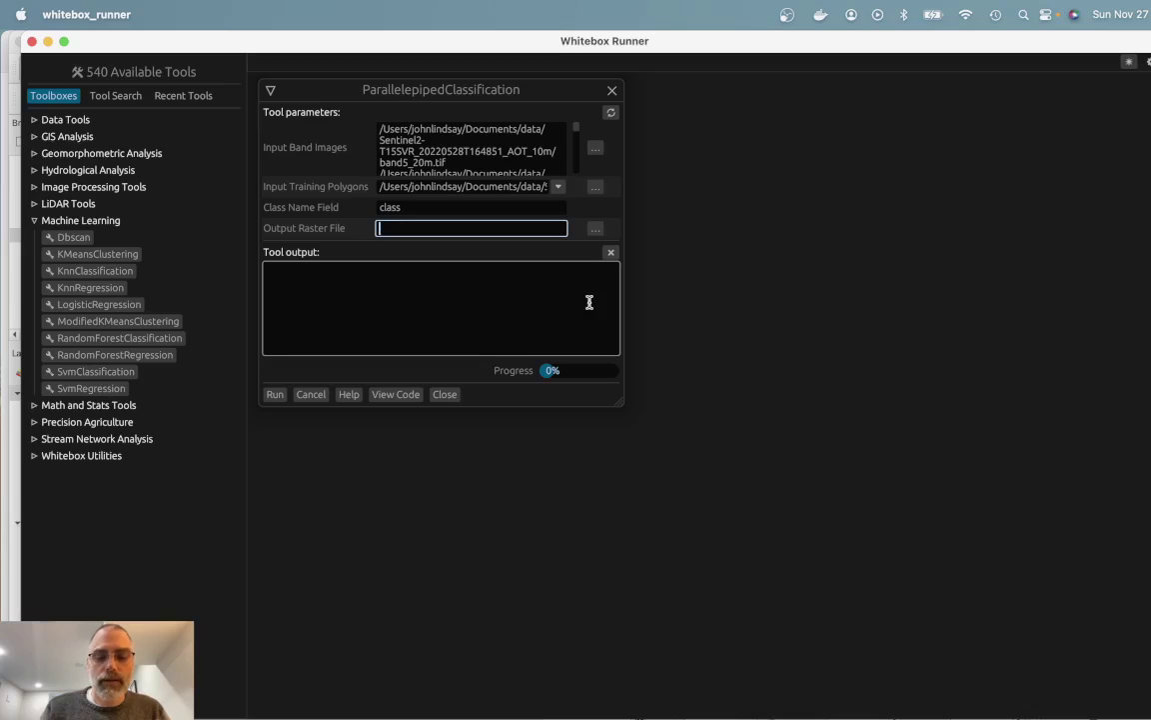
{"action": "type", "text": "water.tif"}
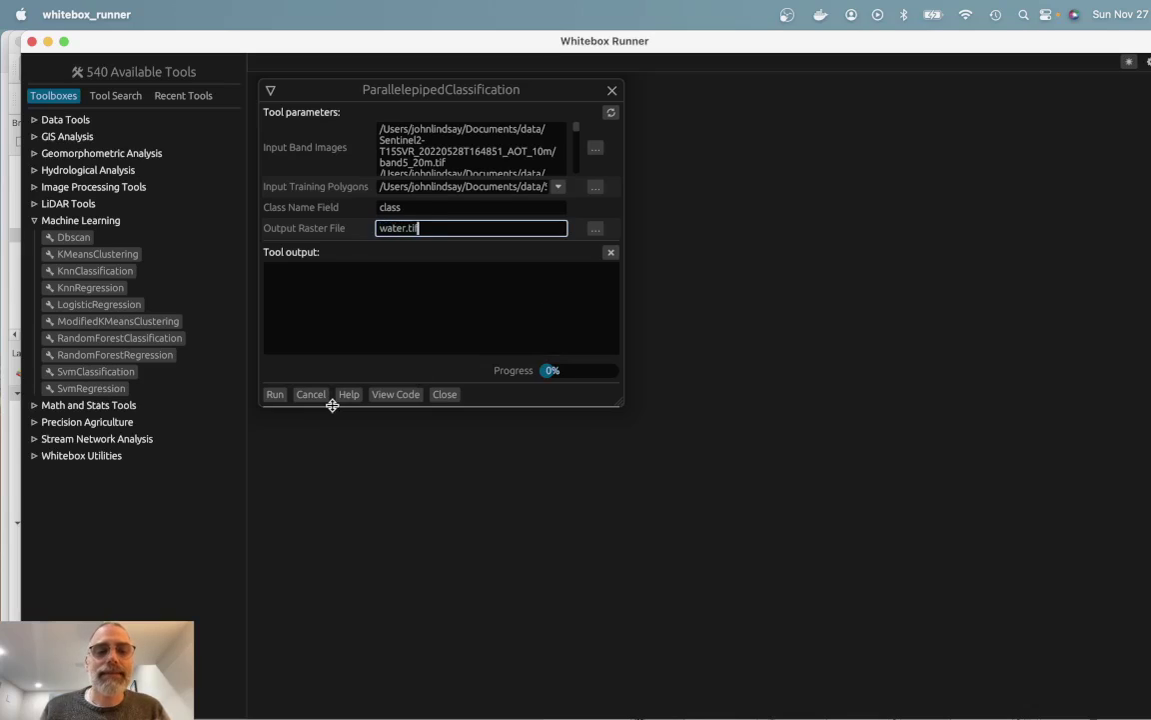
{"action": "left_click", "coordinate": [274, 396]}
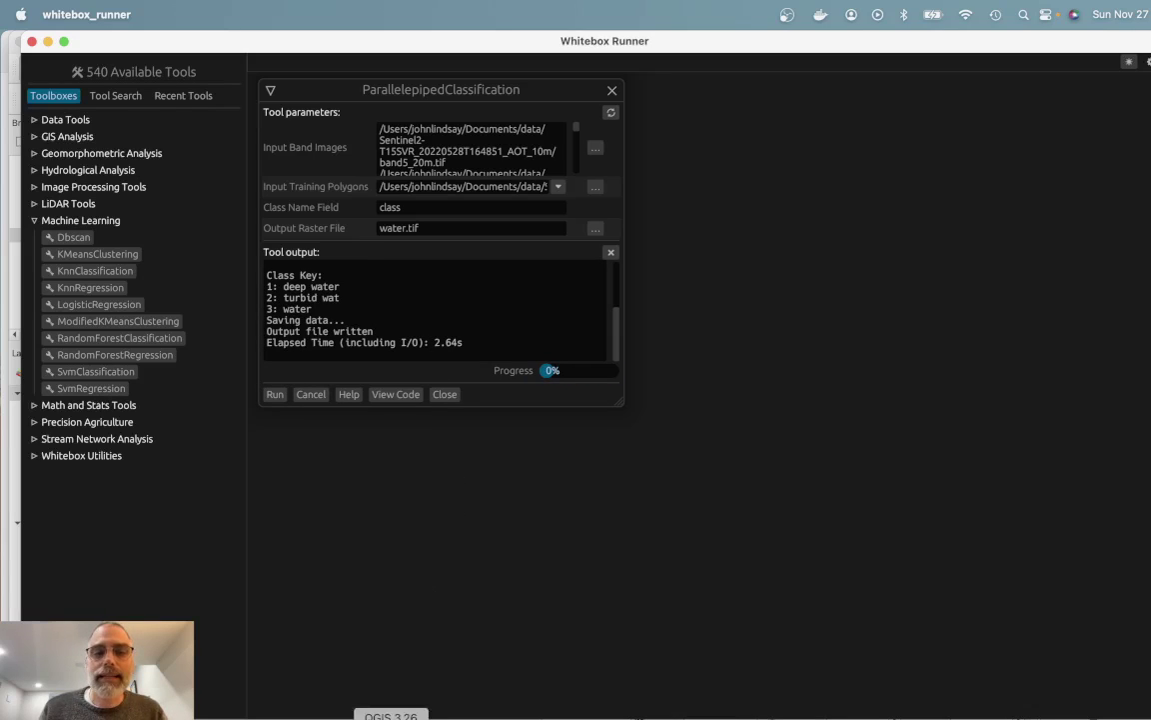
Step: Add water.tif to the QGIS map and hide the water polygons and false-colour layers
{"action": "left_click", "coordinate": [391, 717]}
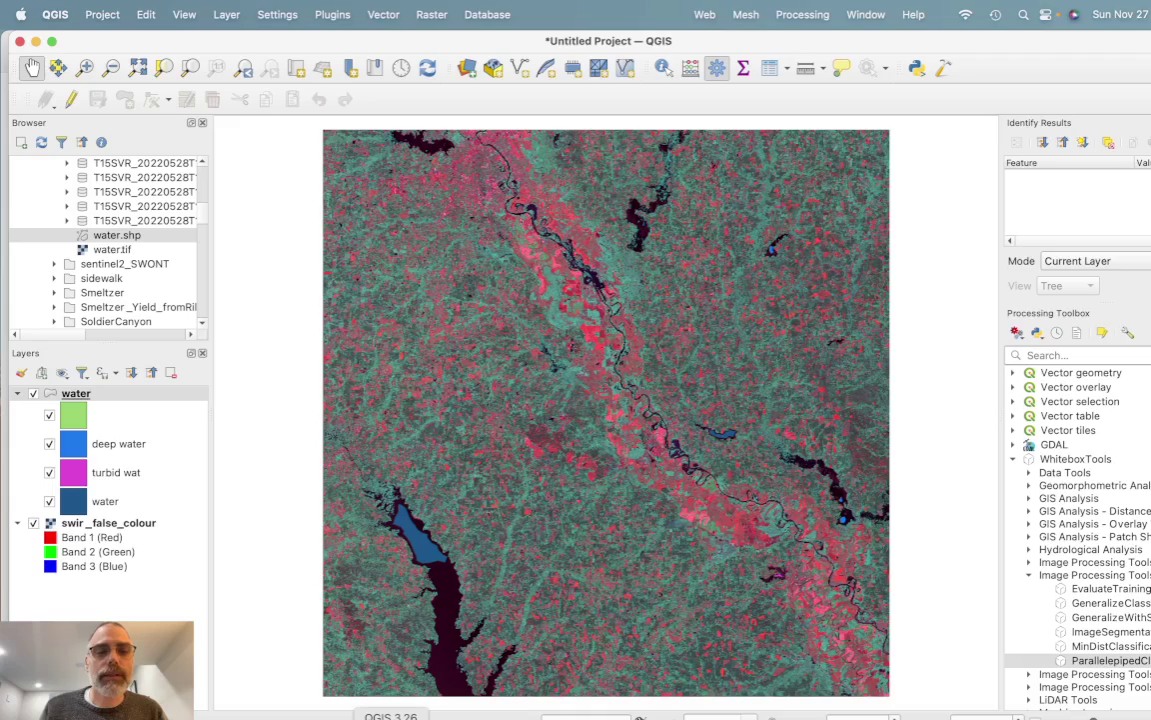
{"action": "double_click", "coordinate": [111, 250]}
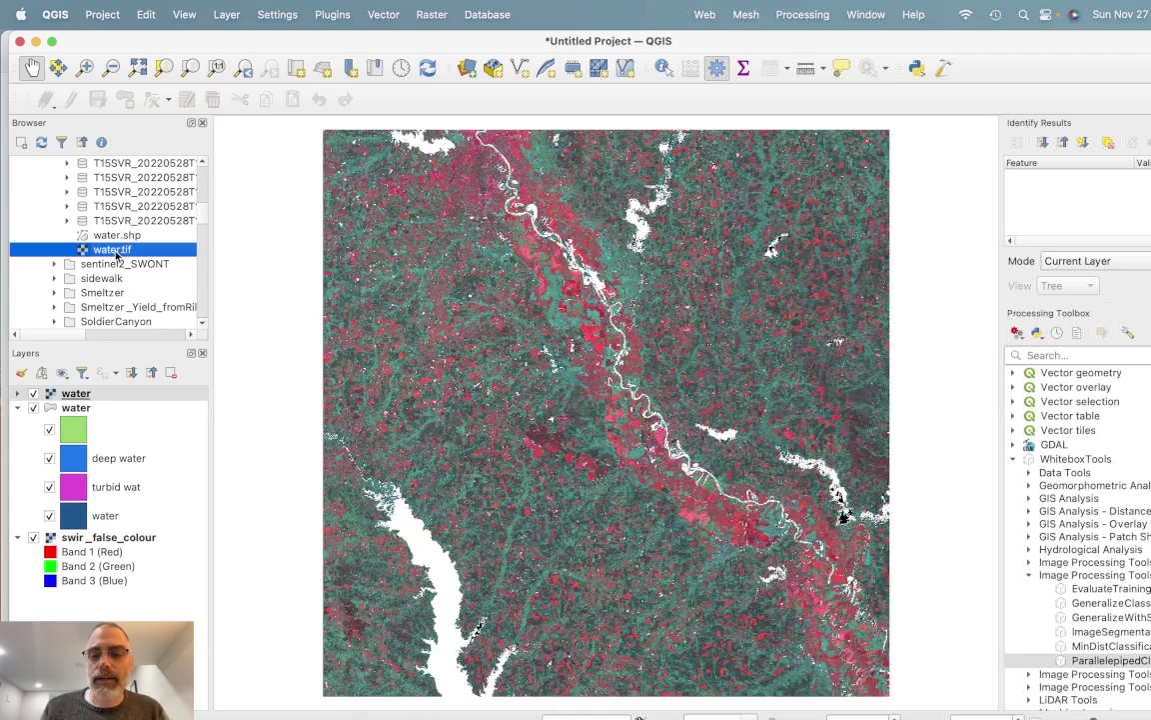
{"action": "left_click", "coordinate": [288, 301]}
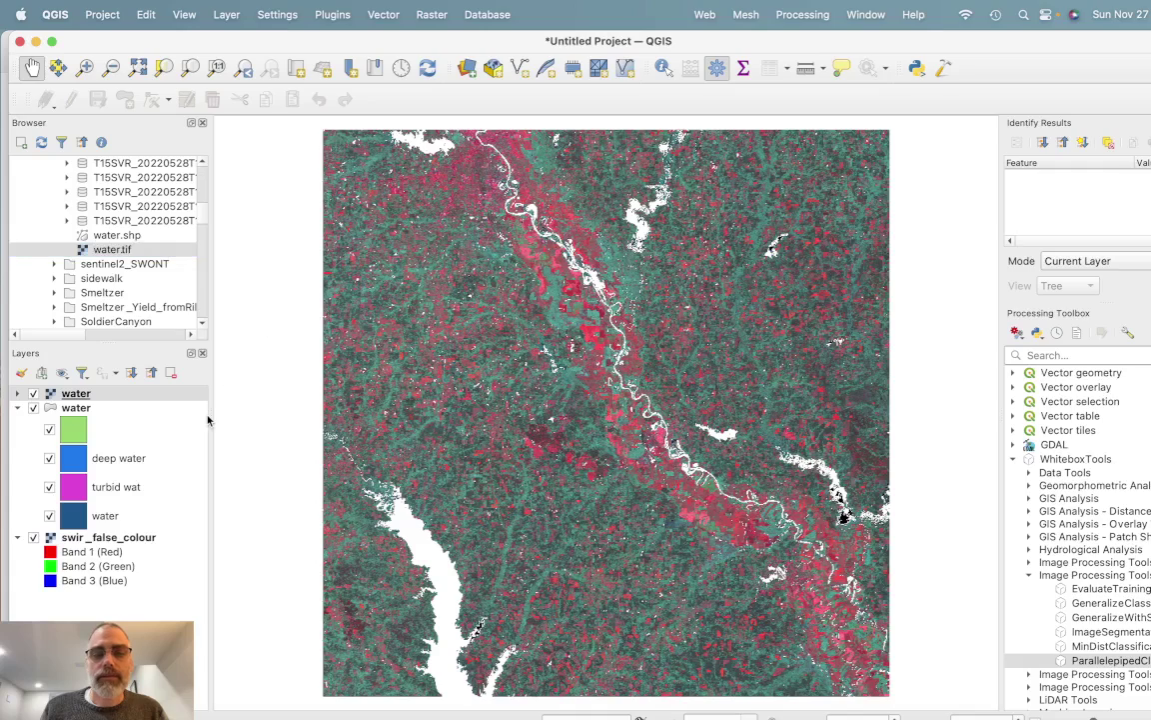
{"action": "left_click", "coordinate": [33, 408]}
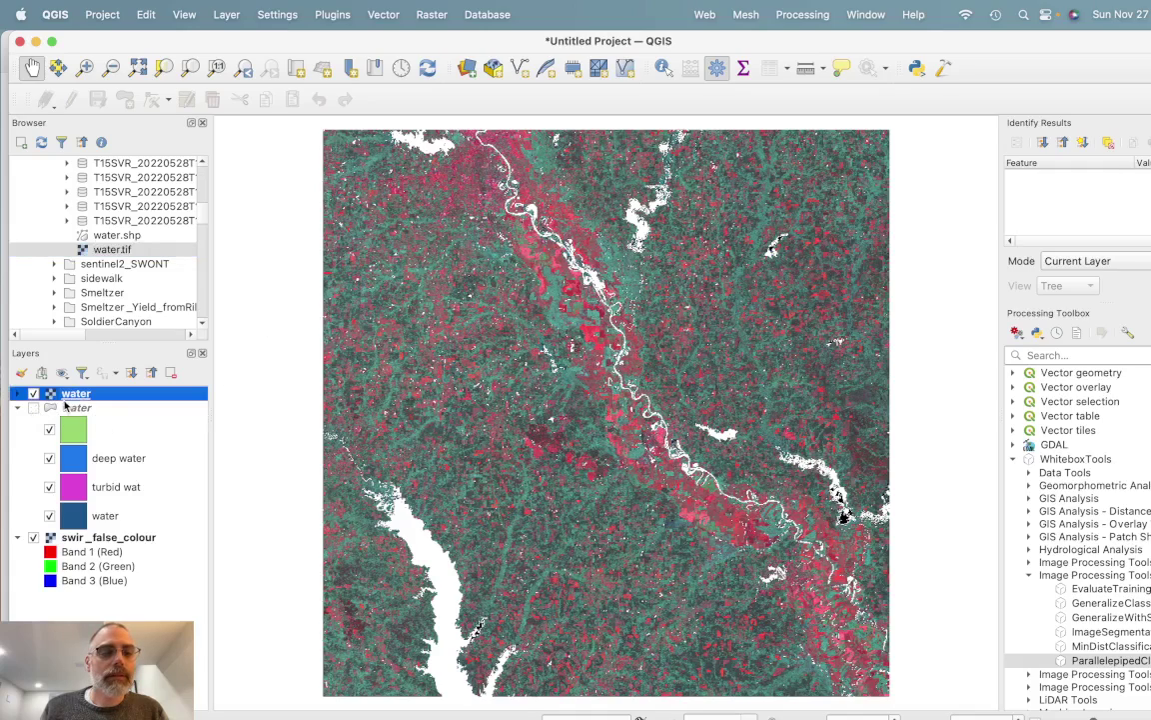
{"action": "left_click", "coordinate": [33, 537]}
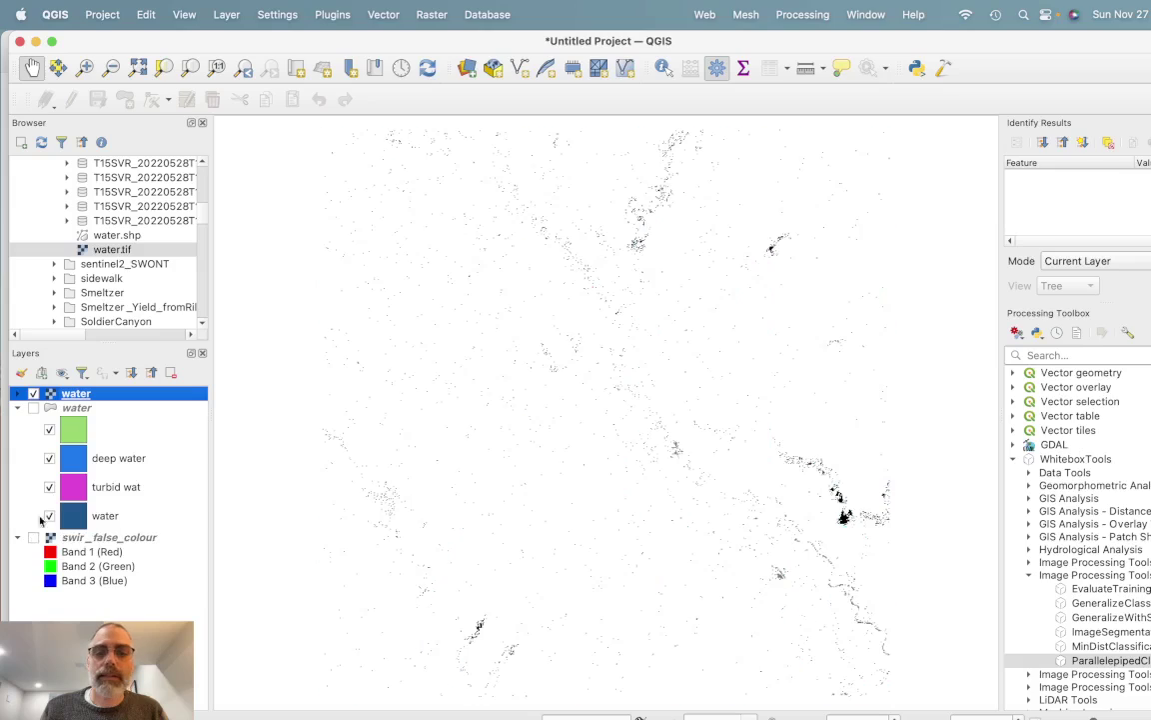
Step: Render water.tif as Paletted/Unique values with classes 1, 2 and 3 classified
{"action": "double_click", "coordinate": [86, 396]}
{"action": "left_click", "coordinate": [656, 157]}
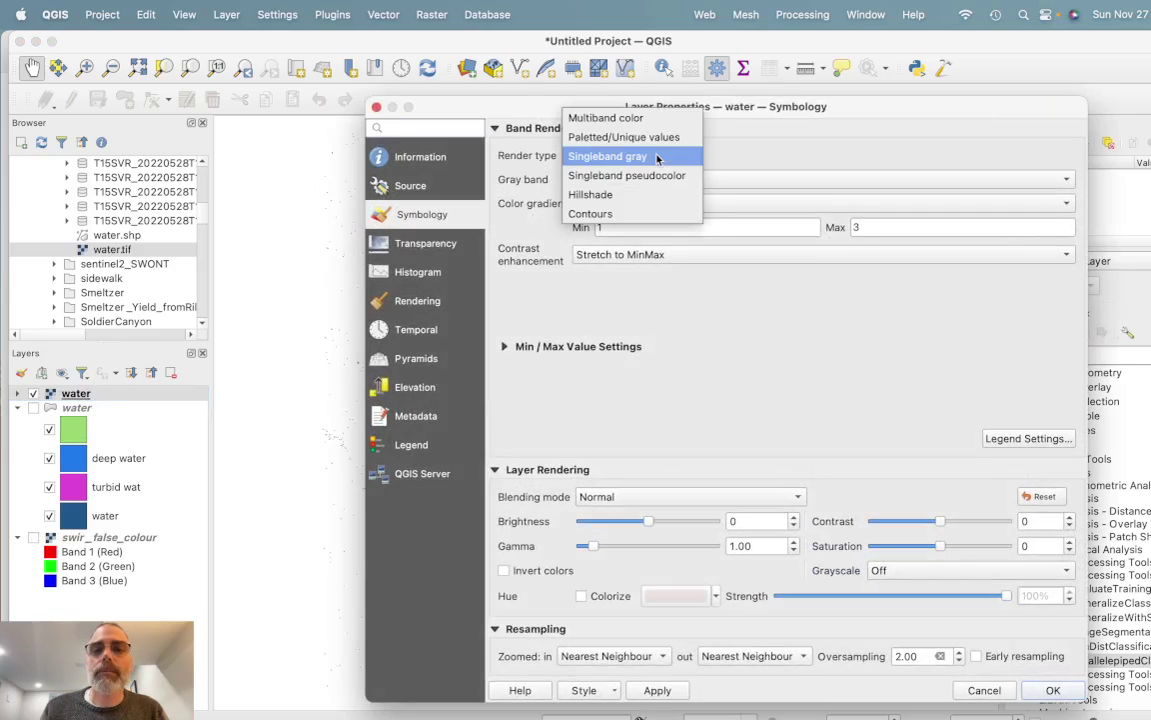
{"action": "left_click", "coordinate": [627, 137]}
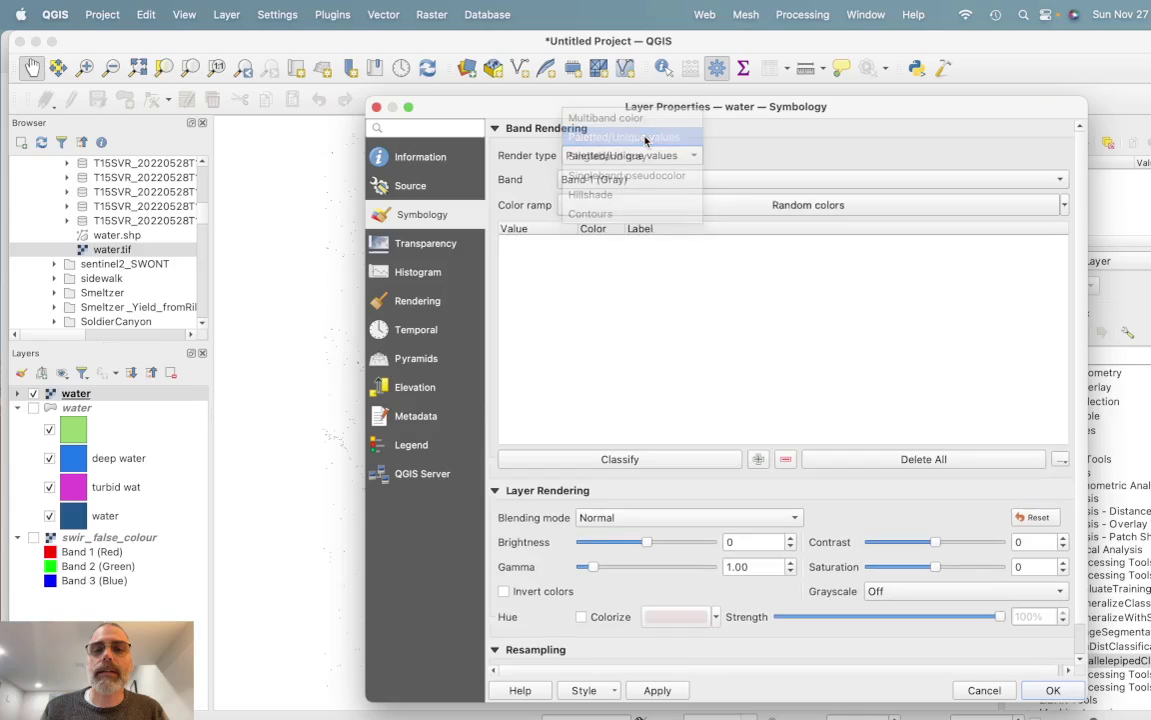
{"action": "left_click", "coordinate": [563, 462]}
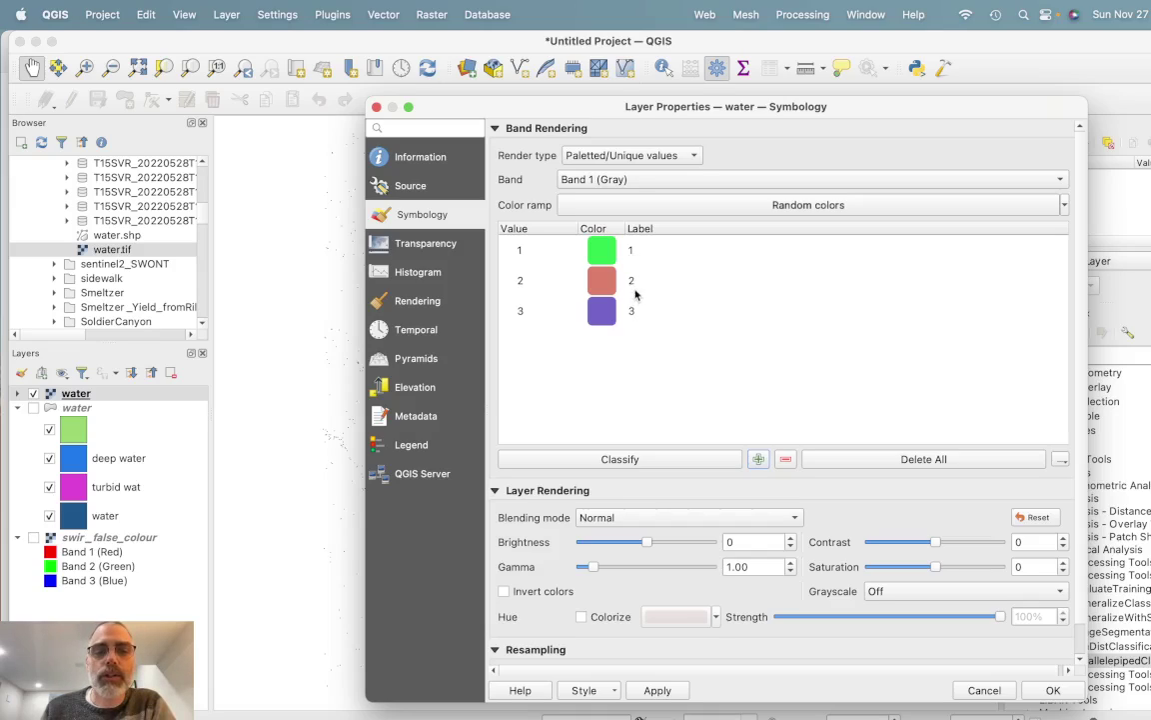
{"action": "left_click", "coordinate": [1051, 690]}
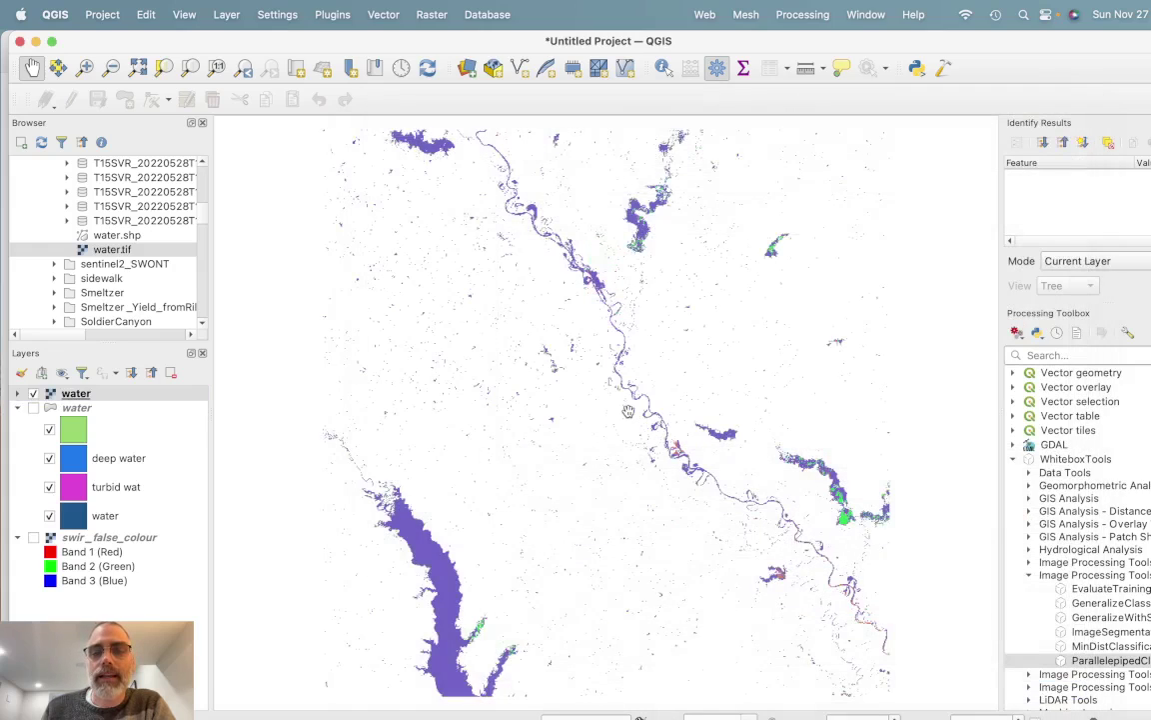
Step: Pan to the river bend with orange patches and identify a pixel's class value
{"action": "scroll", "coordinate": [628, 411], "scroll_direction": "up", "scroll_amount": 5}
{"action": "left_click_drag", "start_coordinate": [675, 343], "coordinate": [537, 350]}
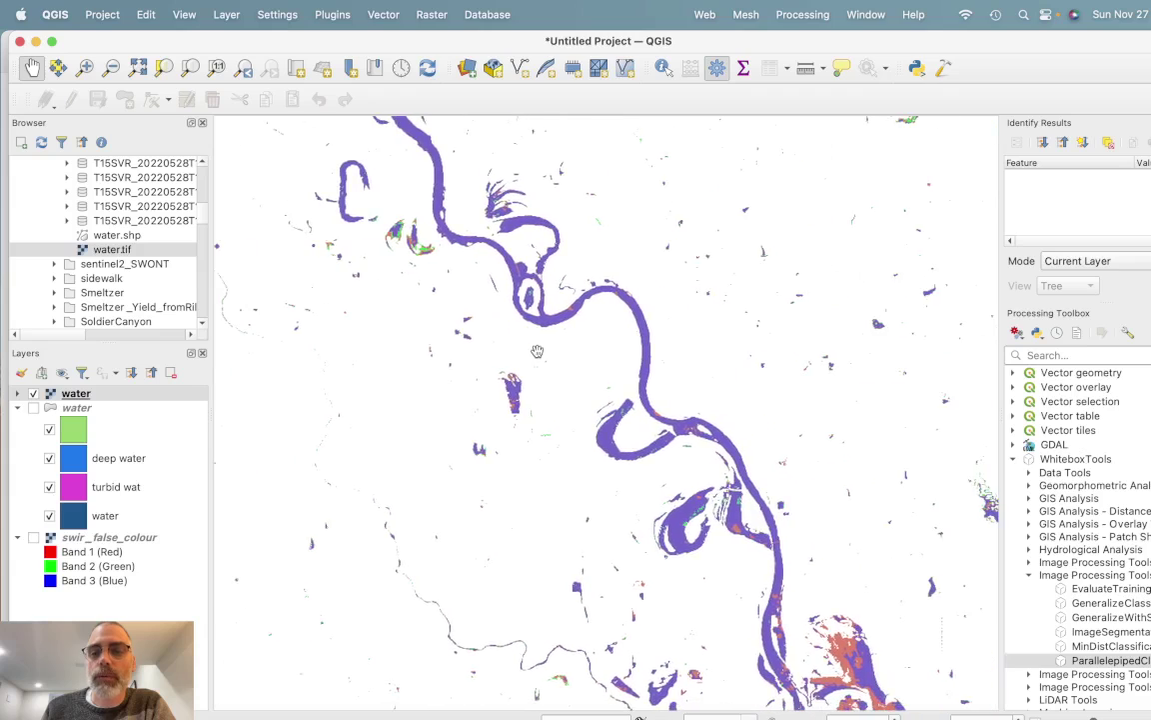
{"action": "left_click_drag", "start_coordinate": [479, 593], "coordinate": [504, 453]}
{"action": "left_click_drag", "start_coordinate": [743, 661], "coordinate": [593, 481]}
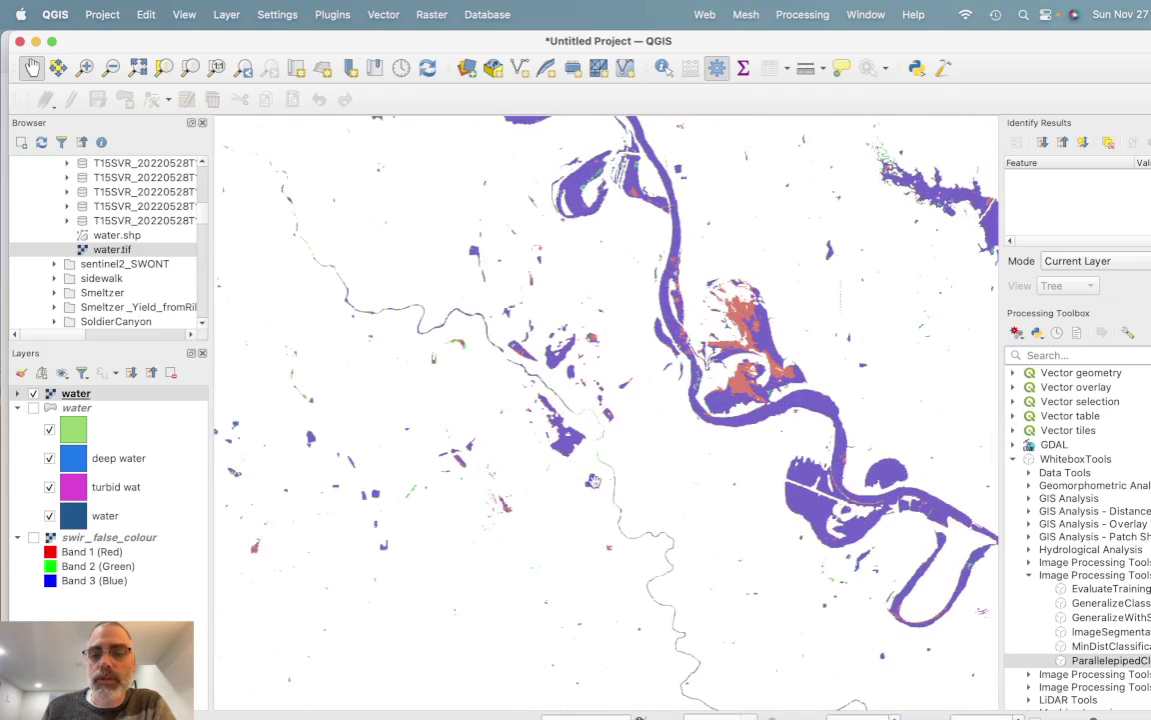
{"action": "scroll", "coordinate": [565, 509], "scroll_direction": "up", "scroll_amount": 5}
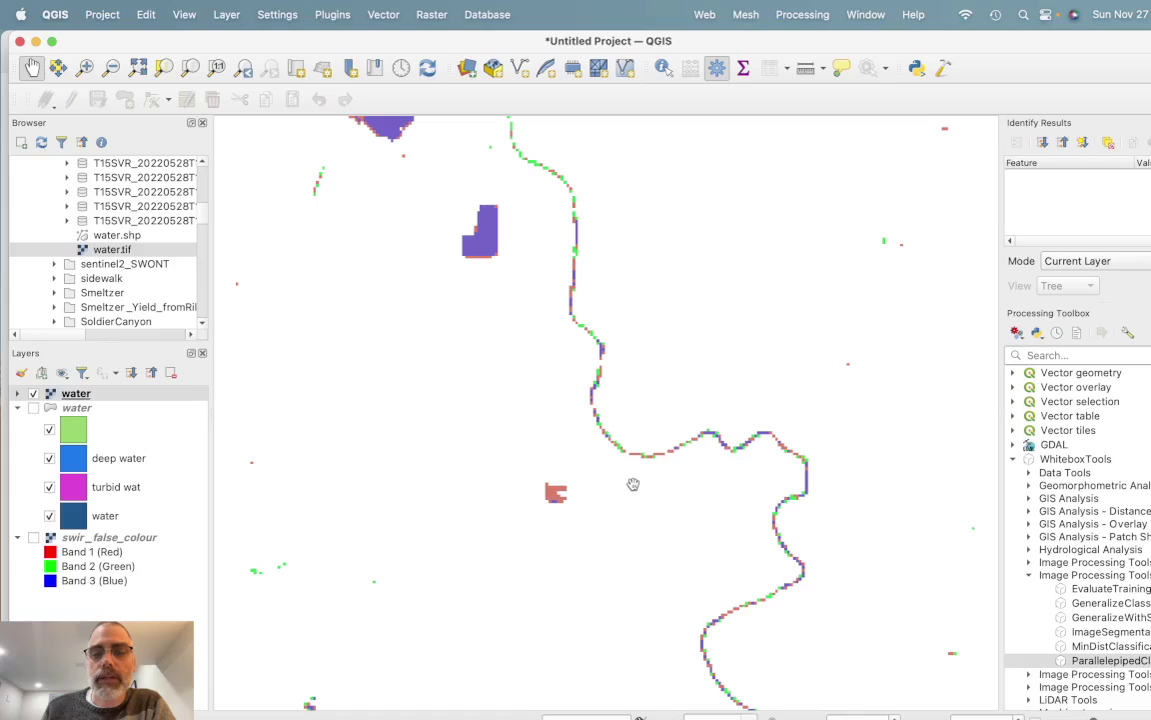
{"action": "scroll", "coordinate": [632, 484], "scroll_direction": "down", "scroll_amount": 2}
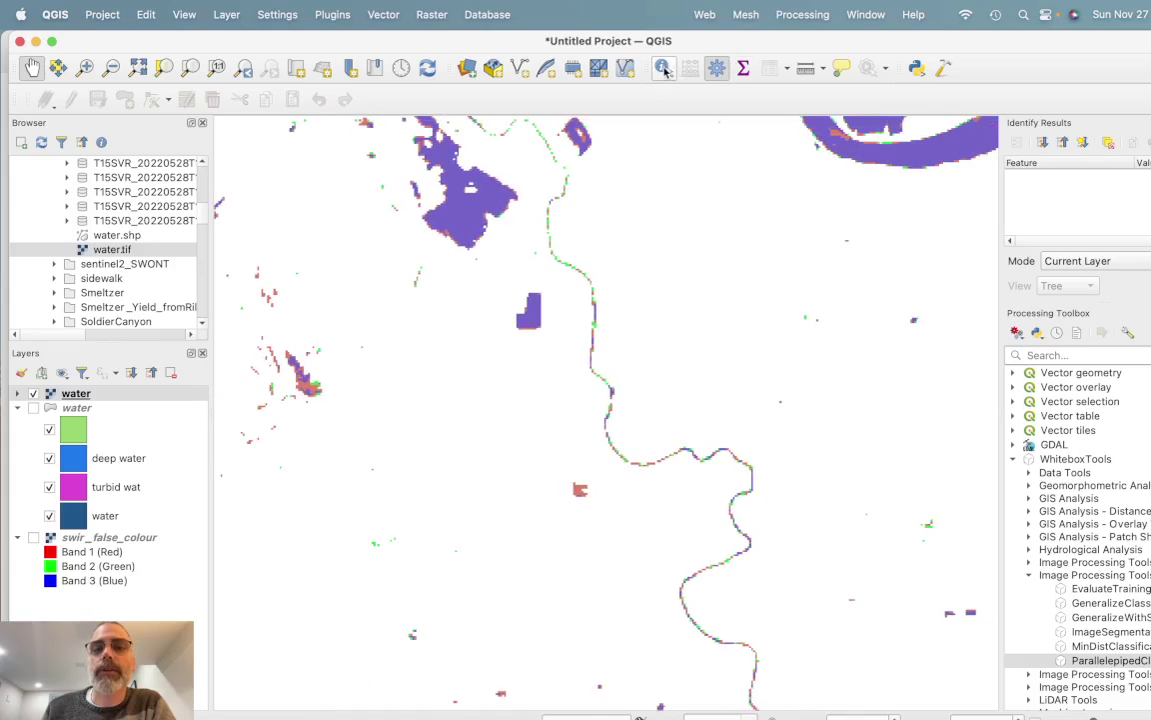
{"action": "left_click", "coordinate": [664, 68]}
{"action": "left_click", "coordinate": [491, 407]}
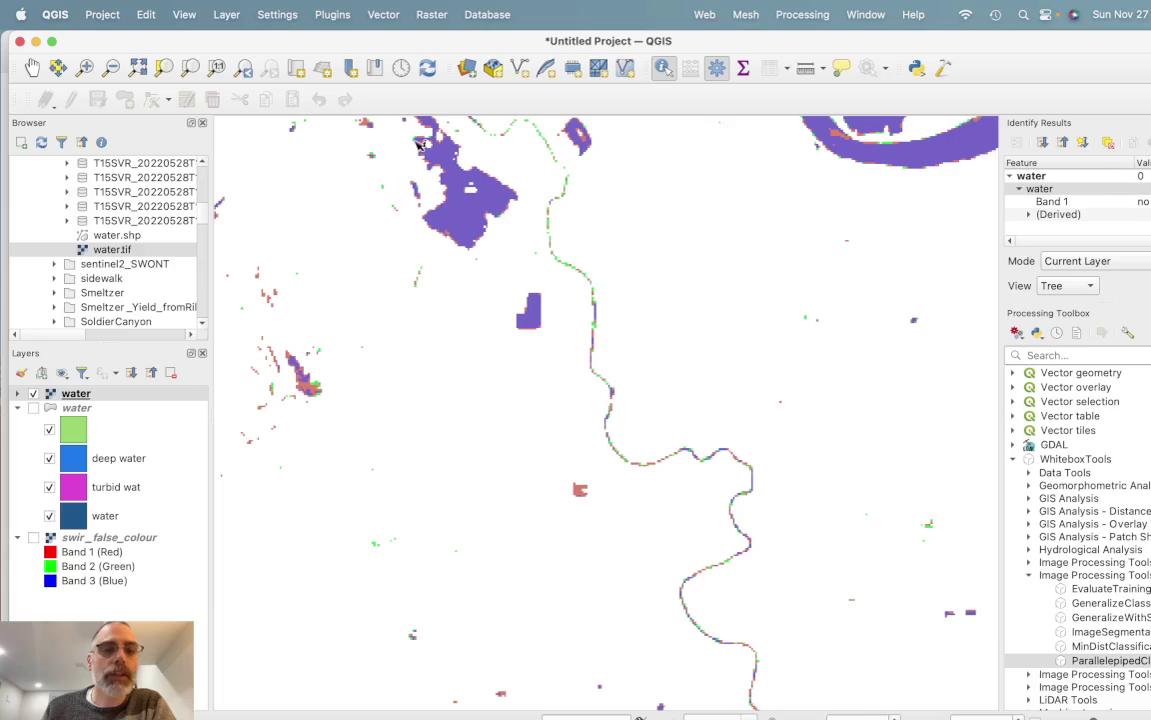
{"action": "left_click", "coordinate": [32, 67]}
Step: Pan toward the large lake and zoom in on the river bend's classification
{"action": "scroll", "coordinate": [427, 339], "scroll_direction": "down", "scroll_amount": 2}
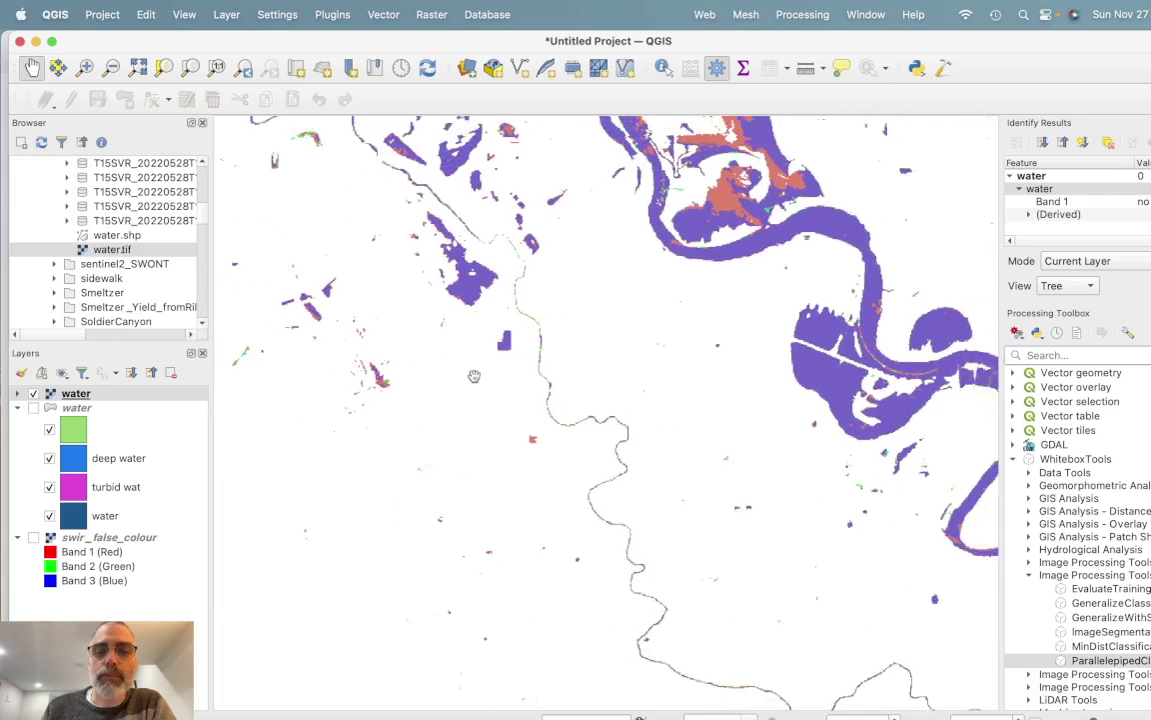
{"action": "mouse_move", "coordinate": [648, 364]}
{"action": "left_mouse_down"}
{"action": "mouse_move", "coordinate": [559, 400]}
{"action": "mouse_move", "coordinate": [523, 385]}
{"action": "mouse_move", "coordinate": [500, 422]}
{"action": "mouse_move", "coordinate": [499, 500]}
{"action": "left_mouse_up"}
{"action": "left_click_drag", "start_coordinate": [449, 330], "coordinate": [440, 470]}
{"action": "mouse_move", "coordinate": [440, 390]}
{"action": "left_mouse_down"}
{"action": "mouse_move", "coordinate": [427, 550]}
{"action": "mouse_move", "coordinate": [498, 534]}
{"action": "left_mouse_up"}
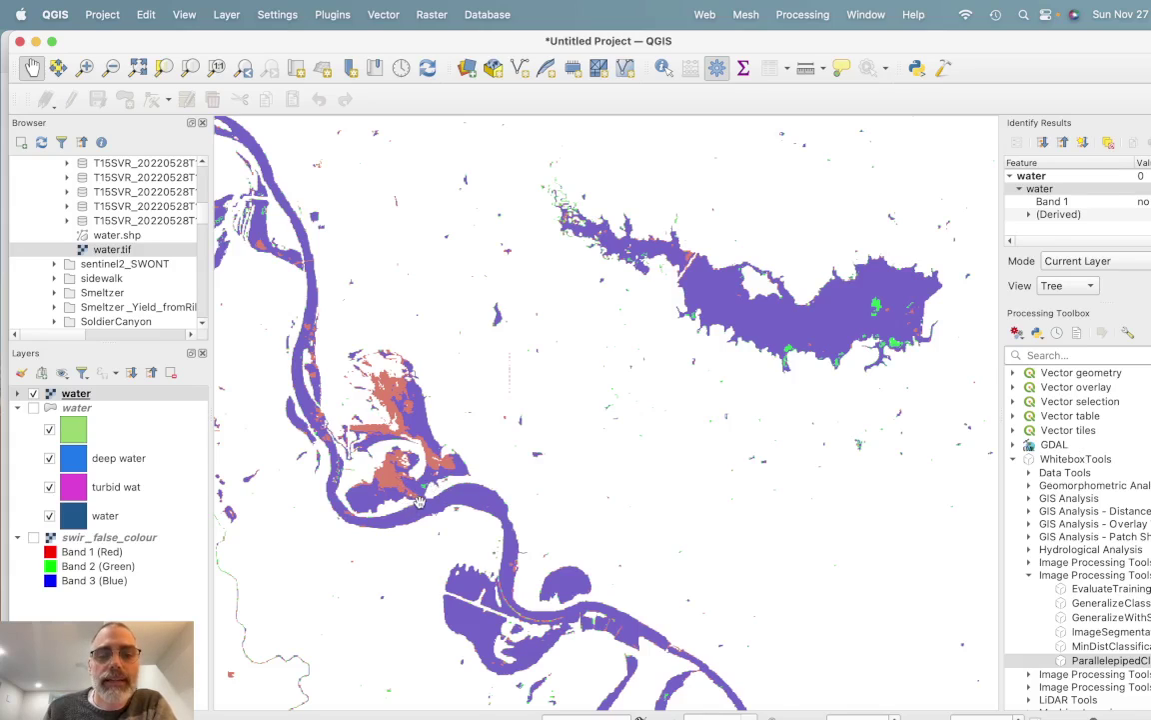
{"action": "scroll", "coordinate": [421, 500], "scroll_direction": "up", "scroll_amount": 1}
{"action": "scroll", "coordinate": [420, 502], "scroll_direction": "up", "scroll_amount": 1}
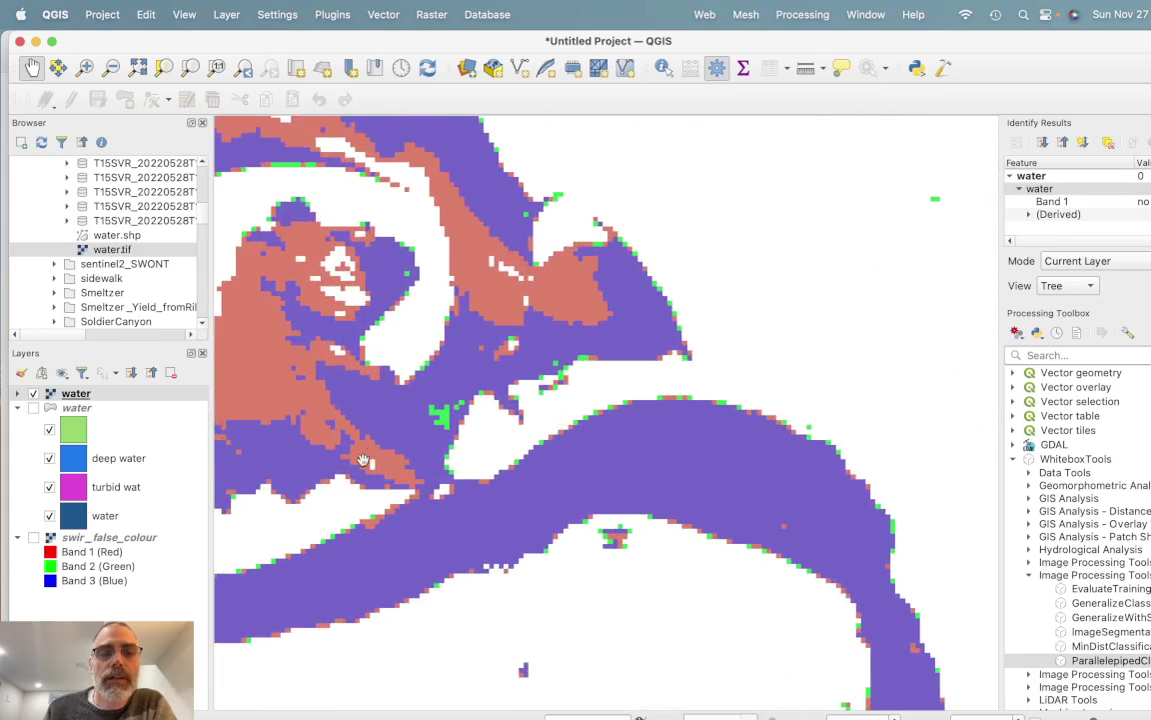
{"action": "left_click_drag", "start_coordinate": [312, 414], "coordinate": [411, 437]}
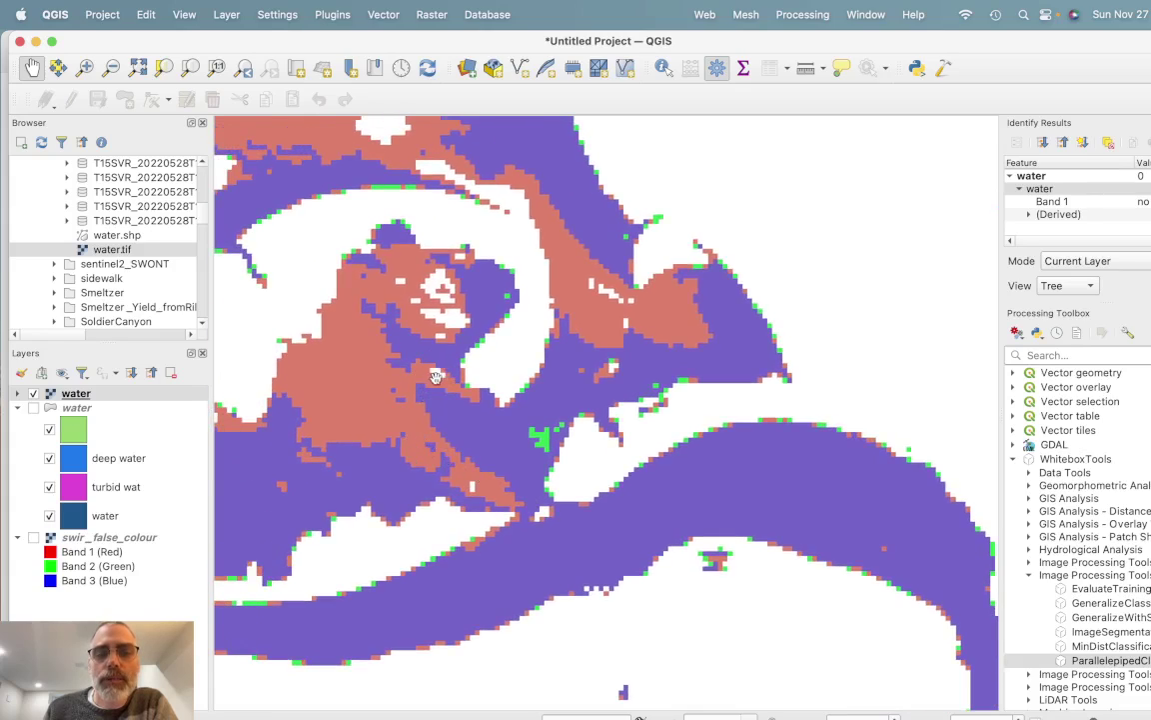
Step: Show the SWIR false-colour image and flick the water classification on and off to compare
{"action": "left_click", "coordinate": [34, 538]}
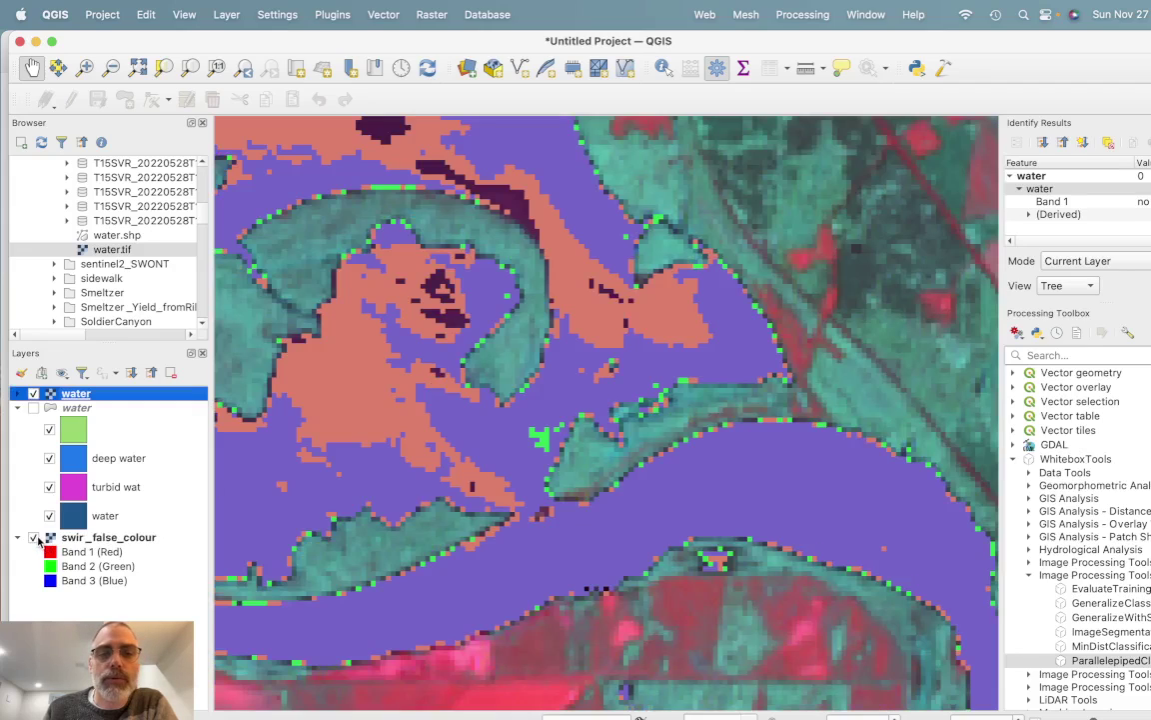
{"action": "left_click", "coordinate": [34, 537]}
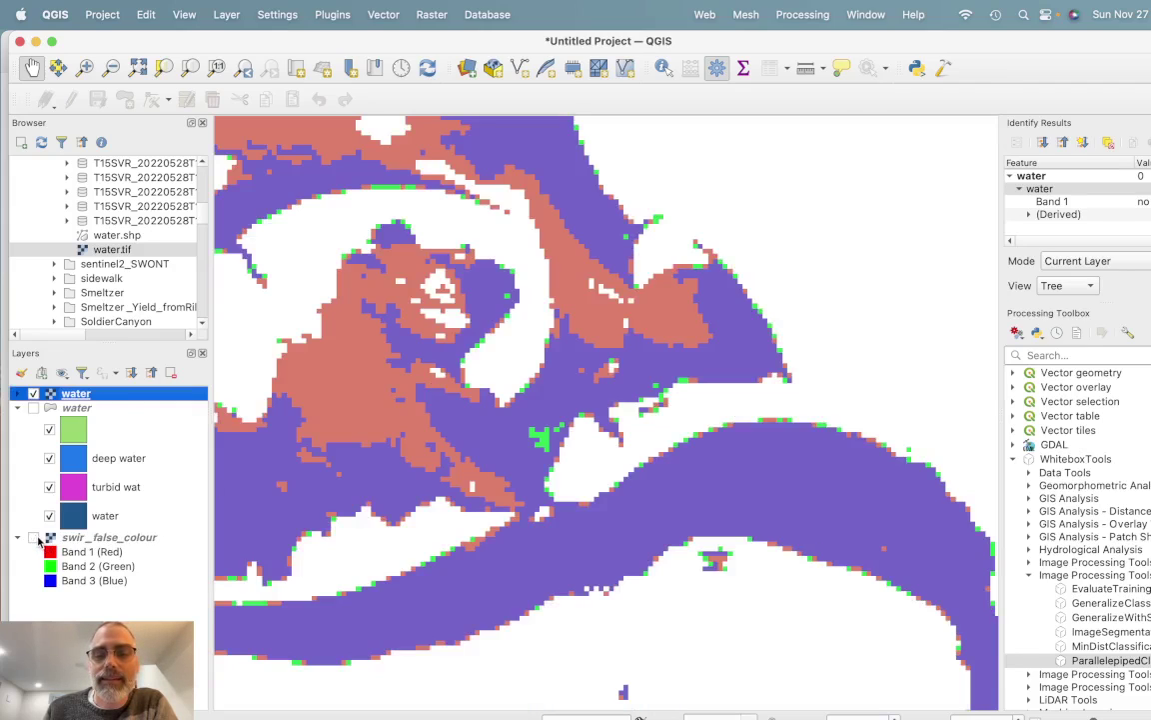
{"action": "left_click", "coordinate": [34, 538]}
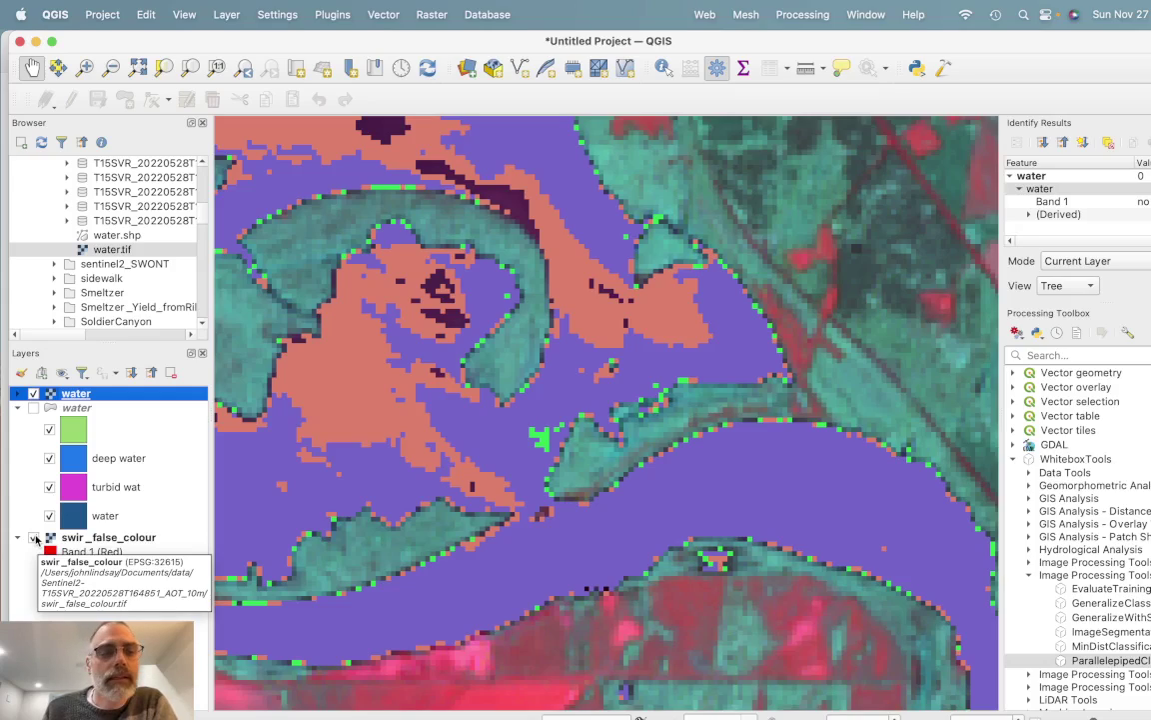
{"action": "left_click", "coordinate": [33, 394]}
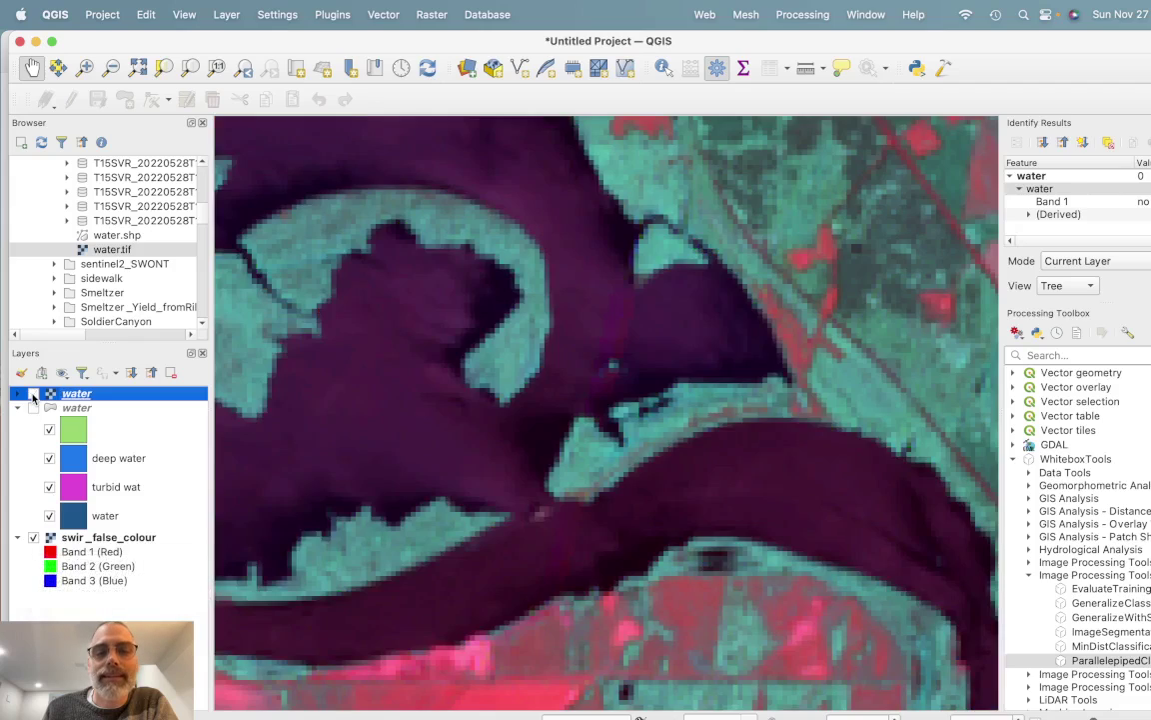
{"action": "left_click", "coordinate": [33, 394]}
{"action": "left_click", "coordinate": [33, 394]}
{"action": "left_click", "coordinate": [33, 394]}
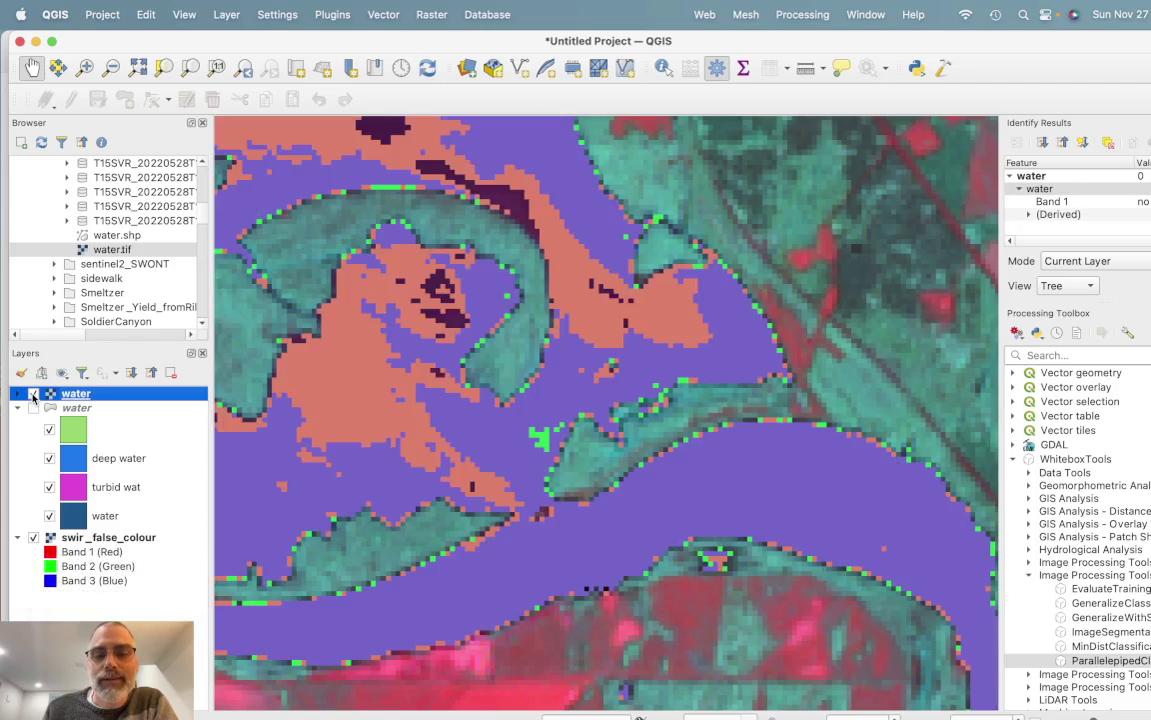
{"action": "left_click", "coordinate": [33, 394]}
{"action": "left_click", "coordinate": [33, 393]}
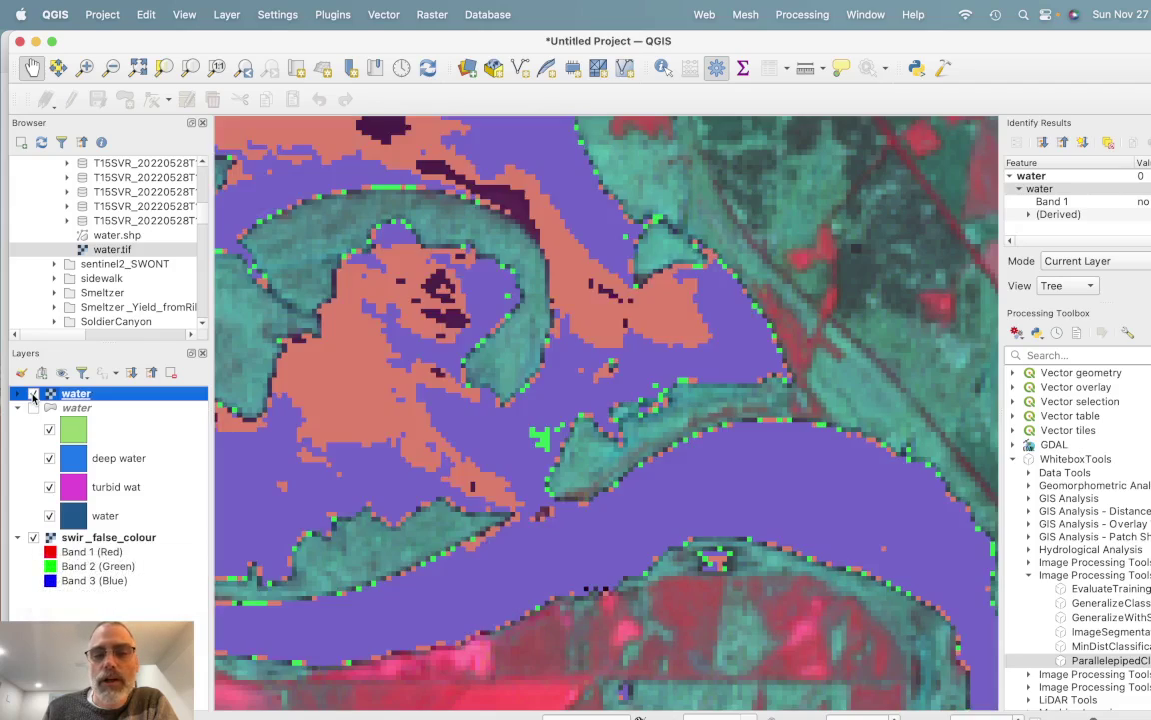
Step: Hide swir_false_colour again and pan and zoom across the classified river
{"action": "left_click", "coordinate": [32, 536]}
{"action": "scroll", "coordinate": [557, 556], "scroll_direction": "down", "scroll_amount": 3}
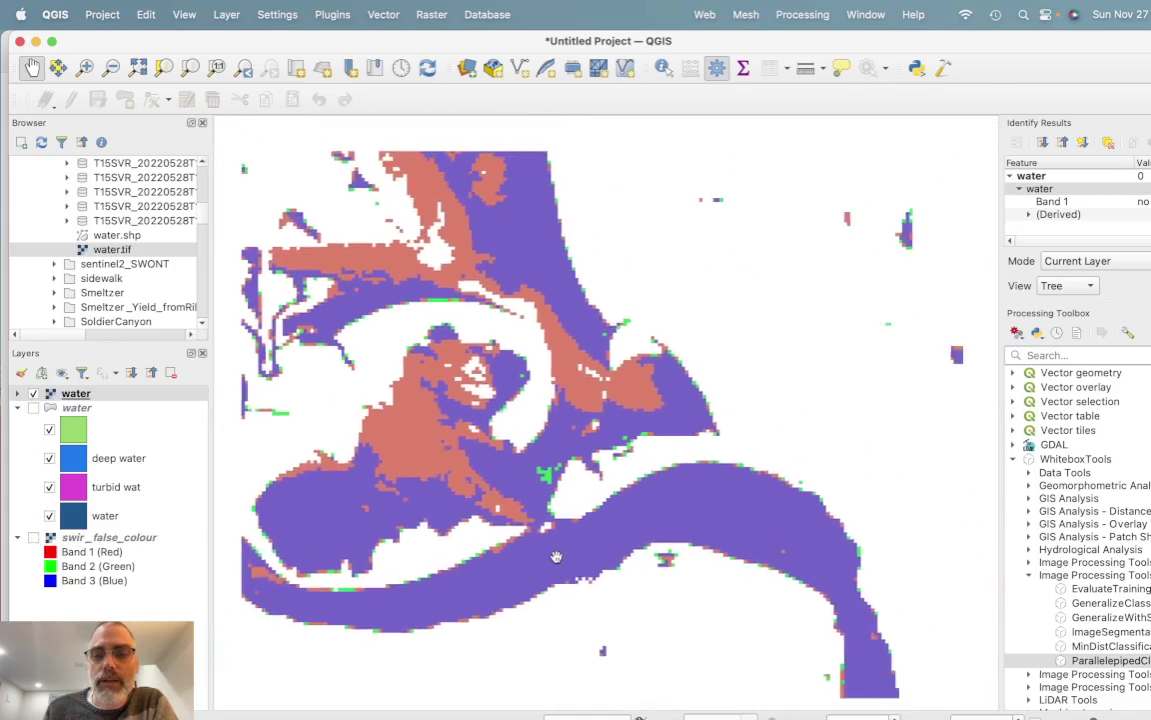
{"action": "left_click_drag", "start_coordinate": [557, 555], "coordinate": [651, 524]}
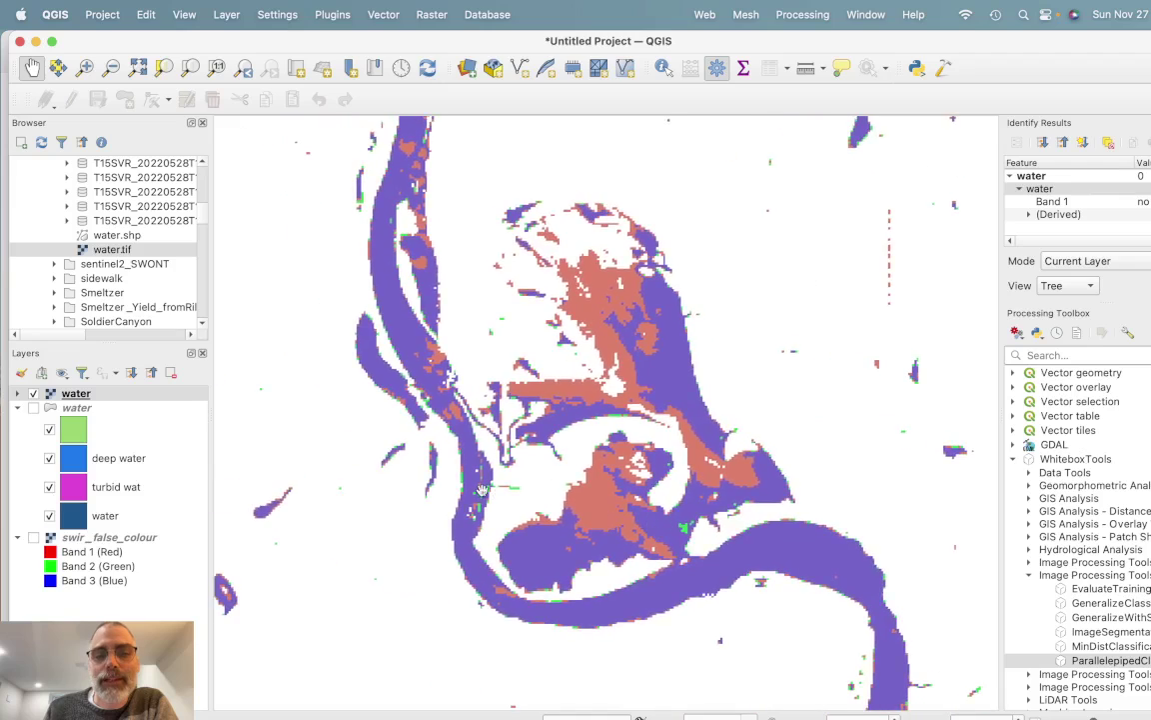
{"action": "left_click_drag", "start_coordinate": [385, 365], "coordinate": [454, 367]}
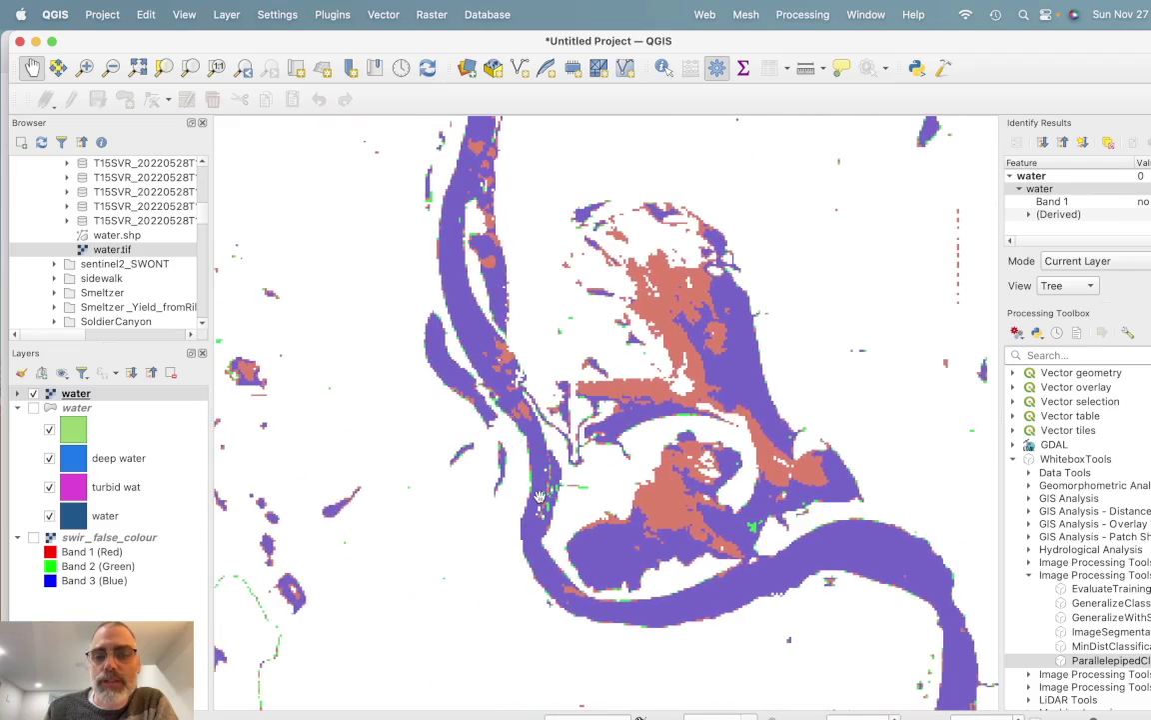
{"action": "scroll", "coordinate": [539, 497], "scroll_direction": "up", "scroll_amount": 3}
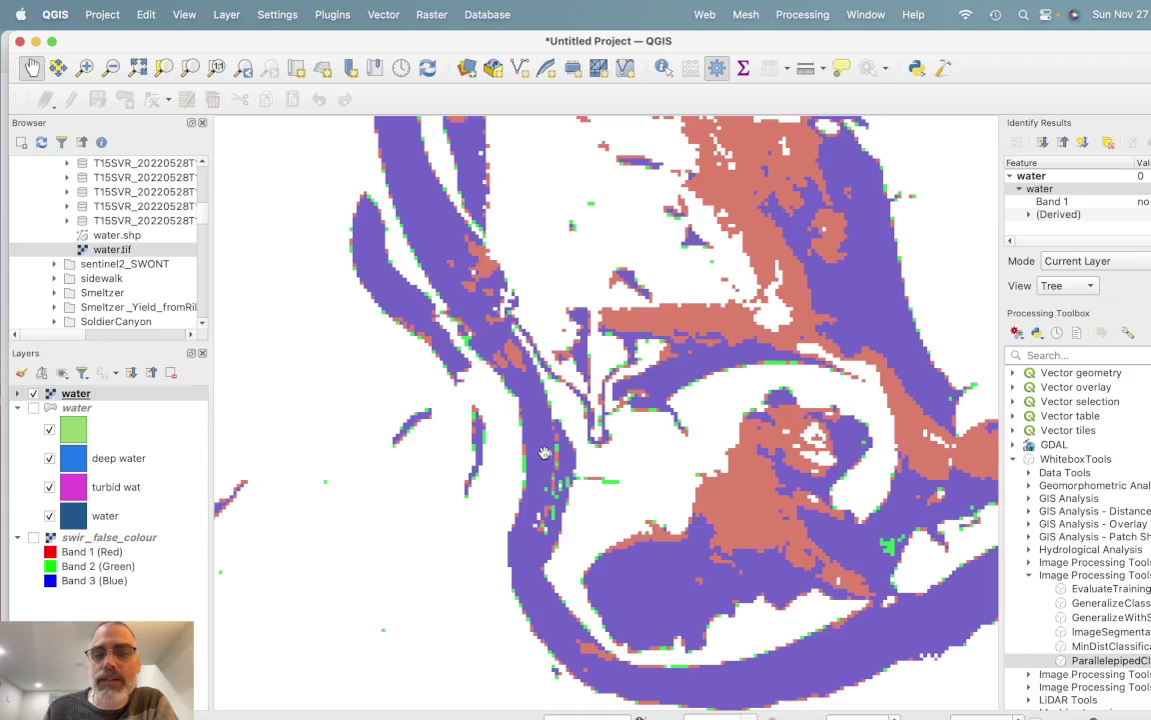
{"action": "scroll", "coordinate": [545, 453], "scroll_direction": "up", "scroll_amount": 3}
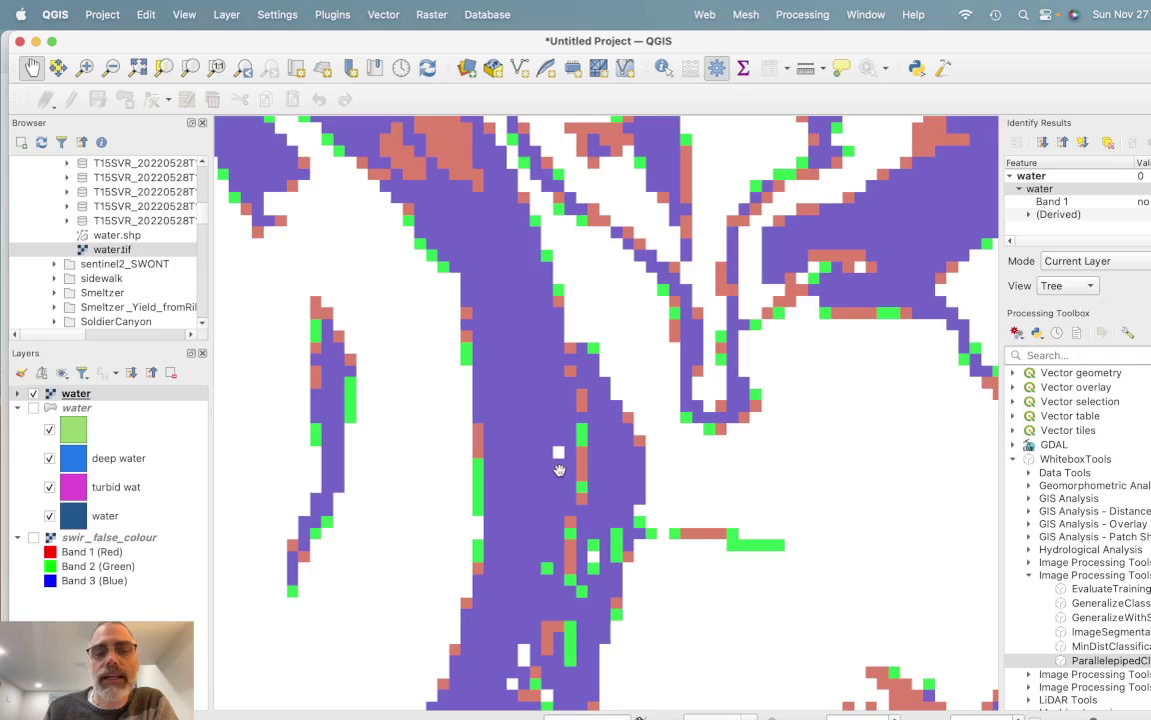
{"action": "scroll", "coordinate": [560, 469], "scroll_direction": "down", "scroll_amount": 2}
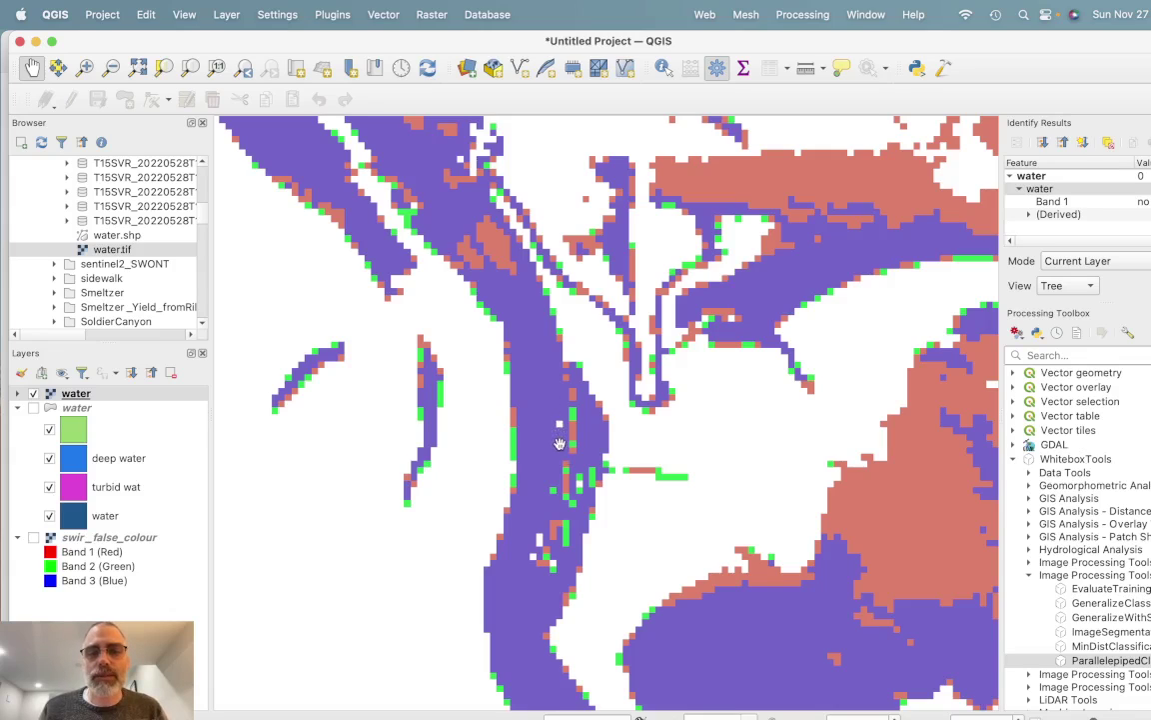
{"action": "scroll", "coordinate": [560, 443], "scroll_direction": "down", "scroll_amount": 3}
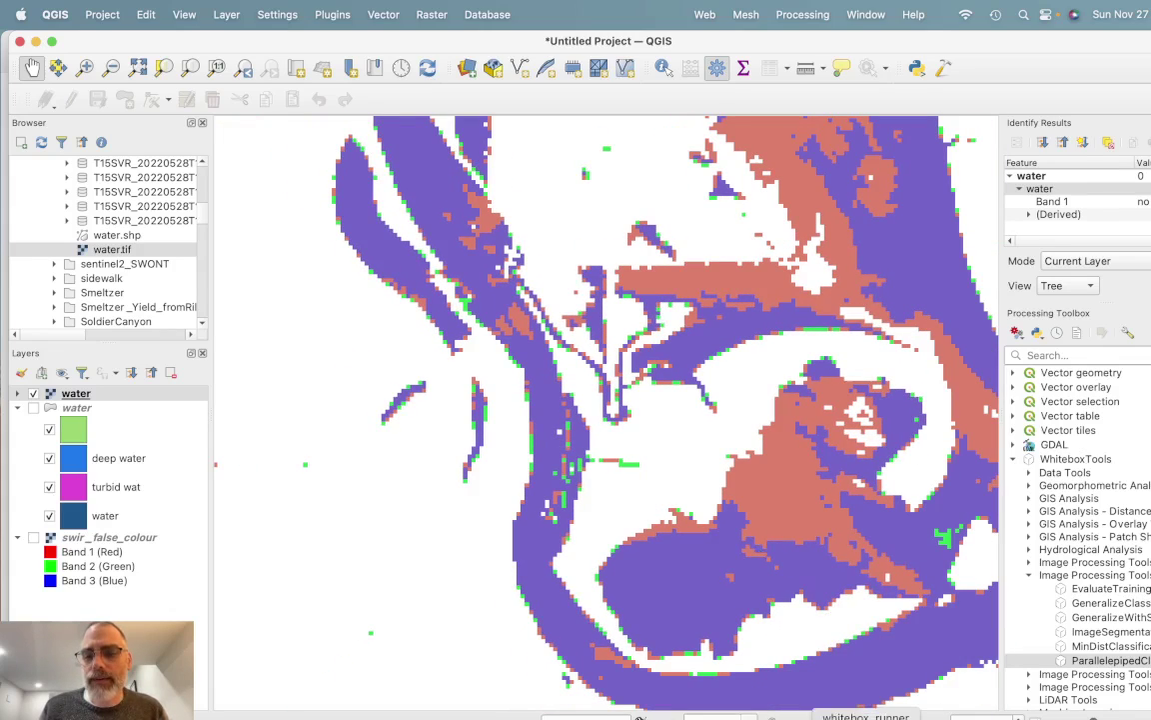
Step: In Whitebox Runner, search tools for 'remove' and open RemoveRasterPolygonHoles
{"action": "key", "text": "super+Tab"}
{"action": "left_click", "coordinate": [115, 95]}
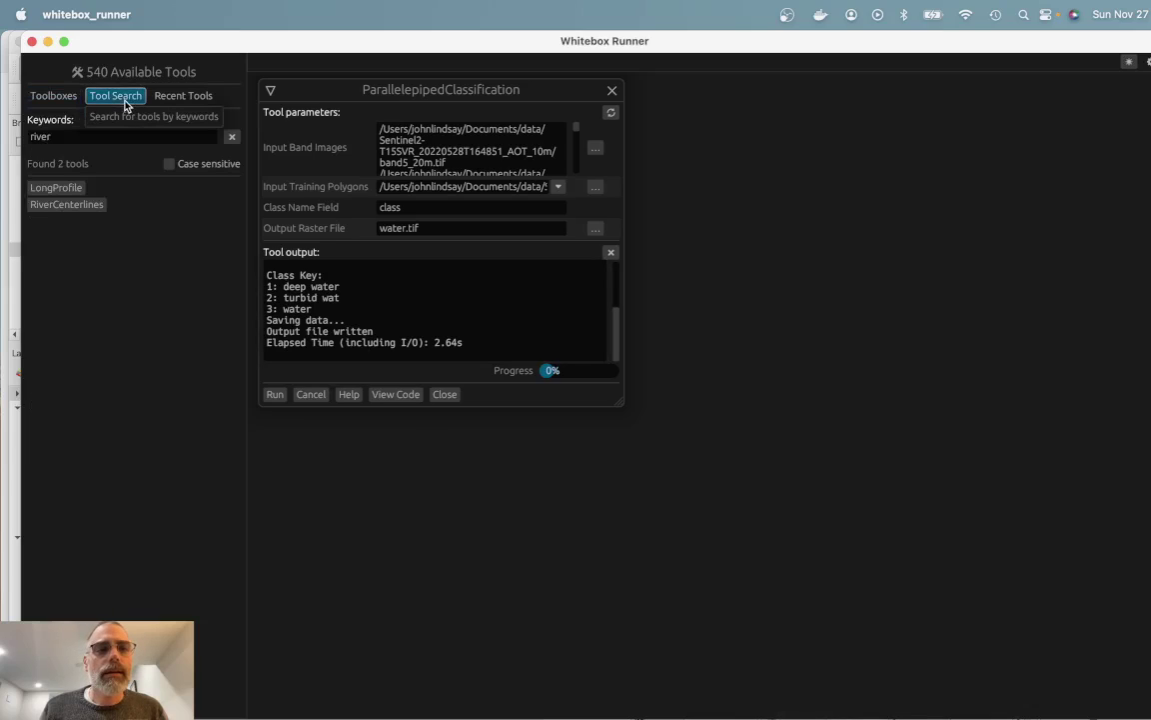
{"action": "left_click", "coordinate": [231, 136]}
{"action": "left_click", "coordinate": [108, 134]}
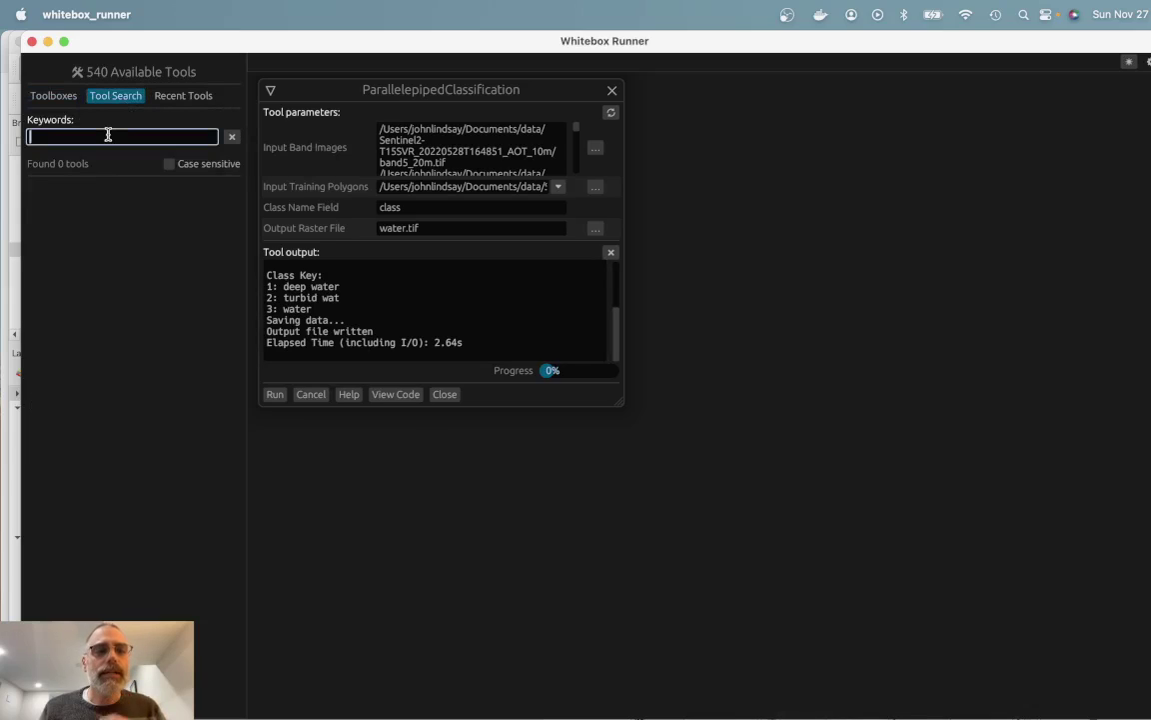
{"action": "type", "text": "rev"}
{"action": "key", "text": "BackSpace"}
{"action": "key", "text": "BackSpace"}
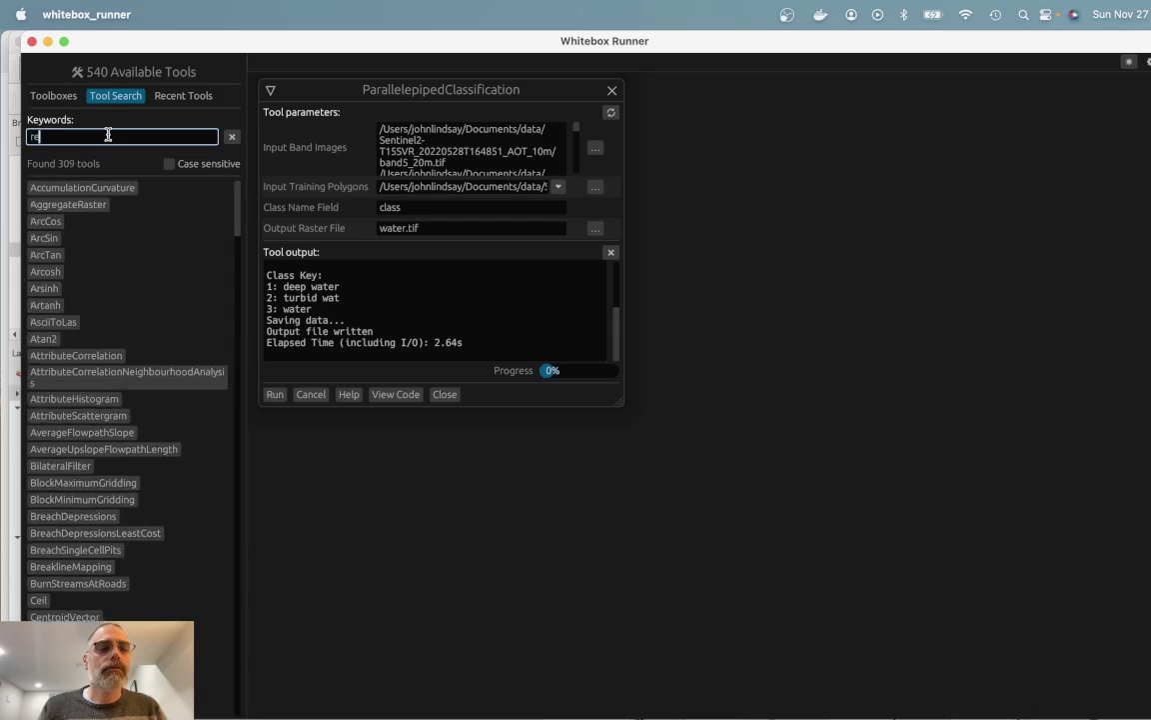
{"action": "type", "text": "emove"}
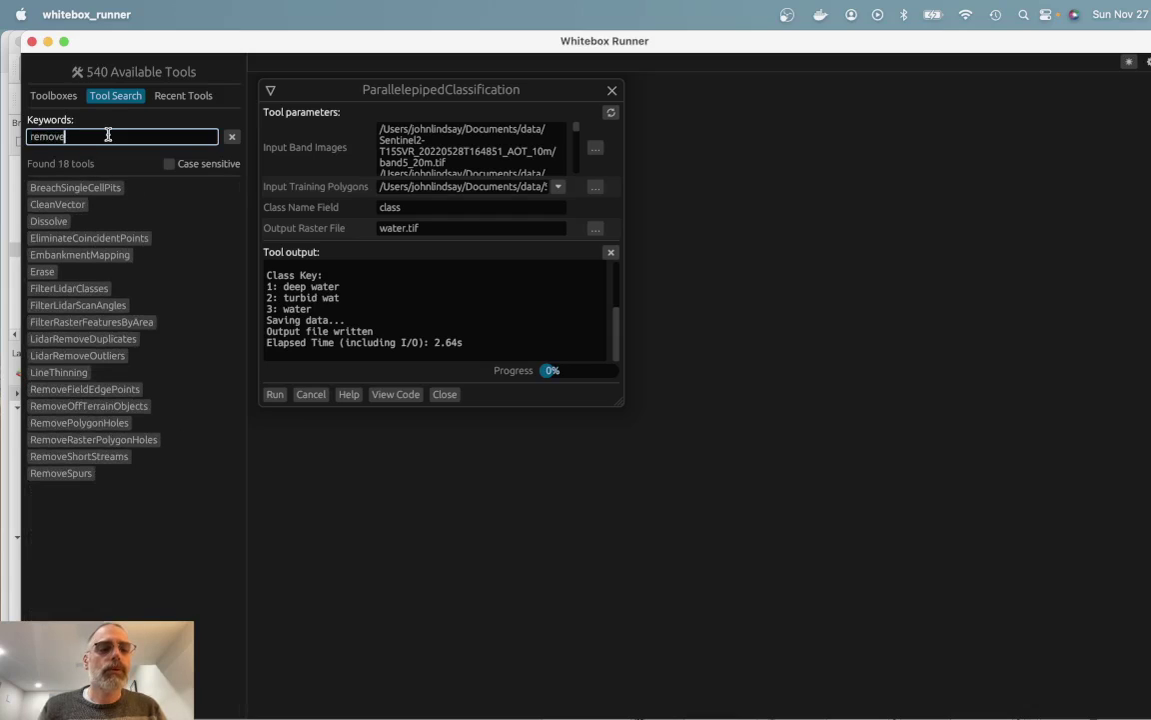
{"action": "left_click", "coordinate": [103, 440]}
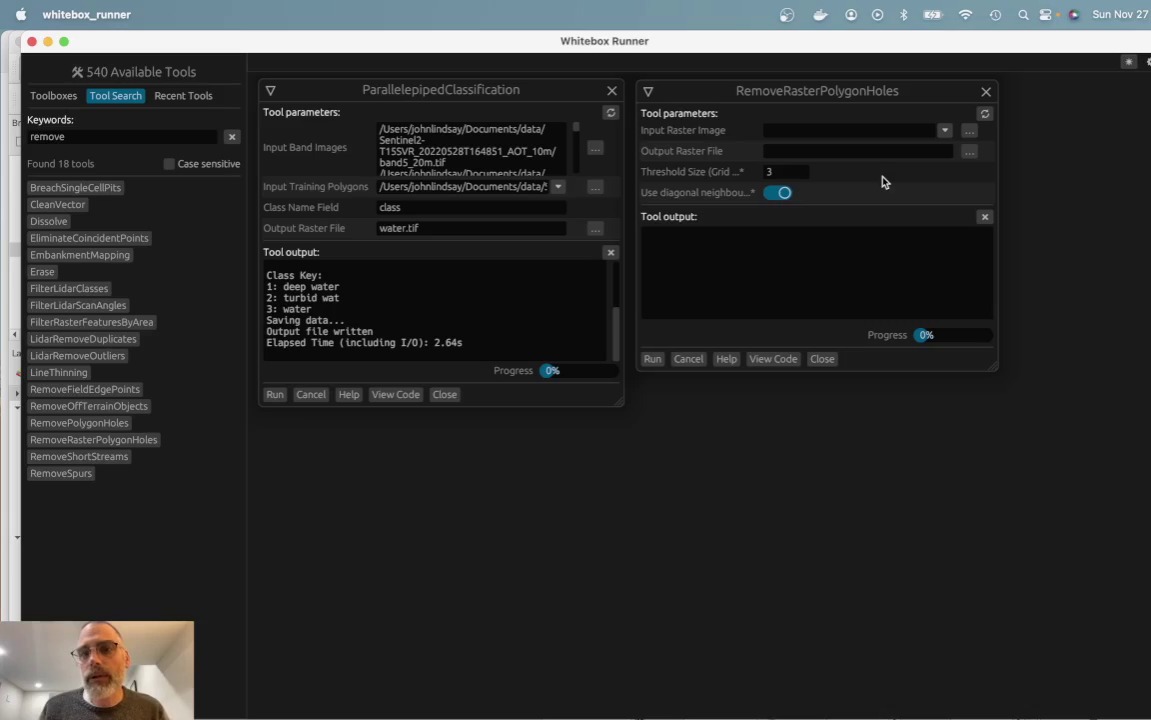
Step: Set water.tif as input raster and water_no_small_islands.tif as output raster
{"action": "left_click", "coordinate": [946, 132]}
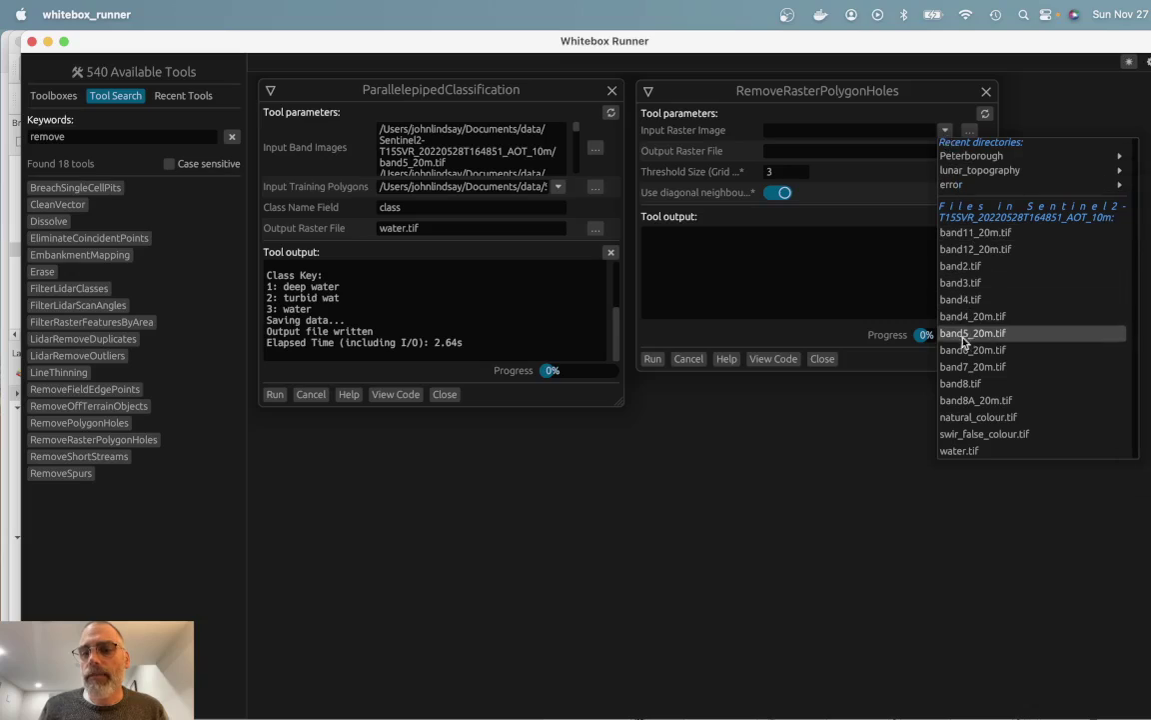
{"action": "left_click", "coordinate": [954, 451]}
{"action": "left_click", "coordinate": [900, 150]}
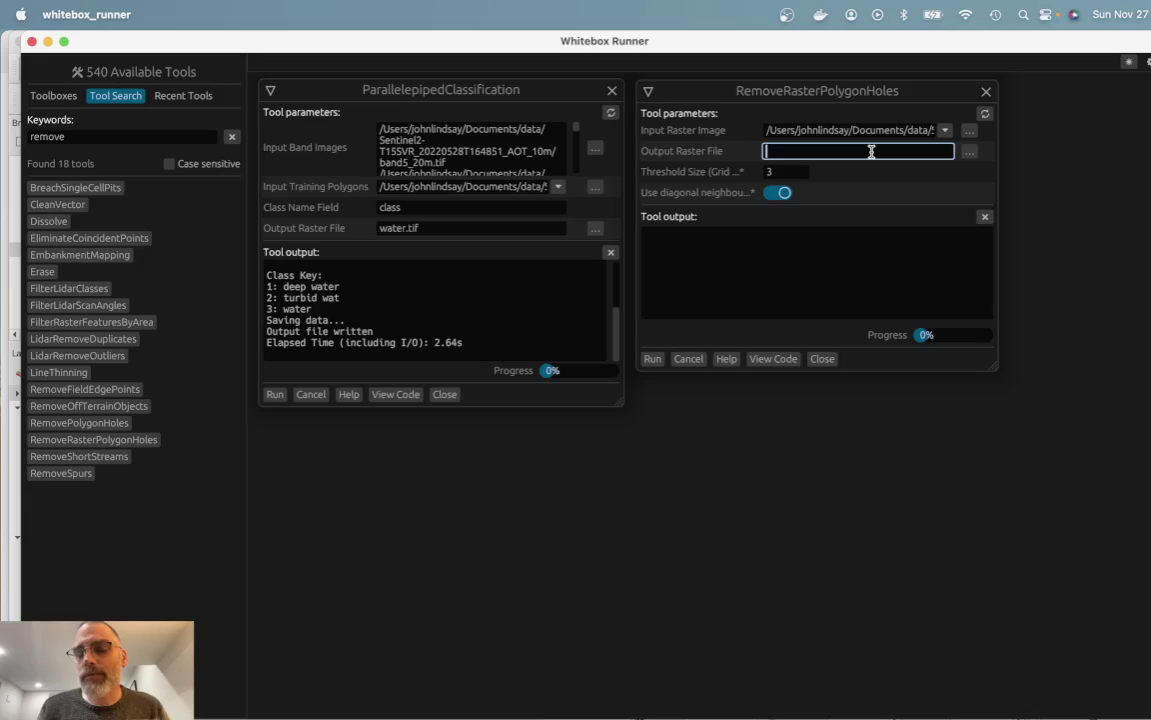
{"action": "type", "text": "wat"}
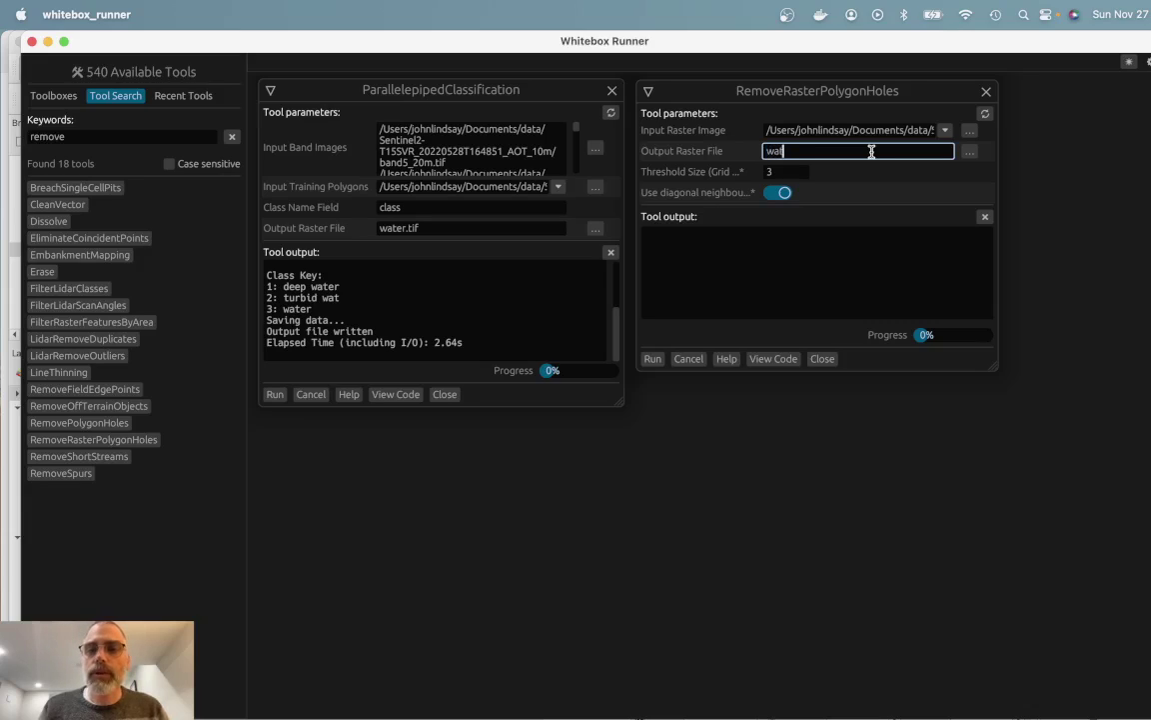
{"action": "type", "text": "er_no"}
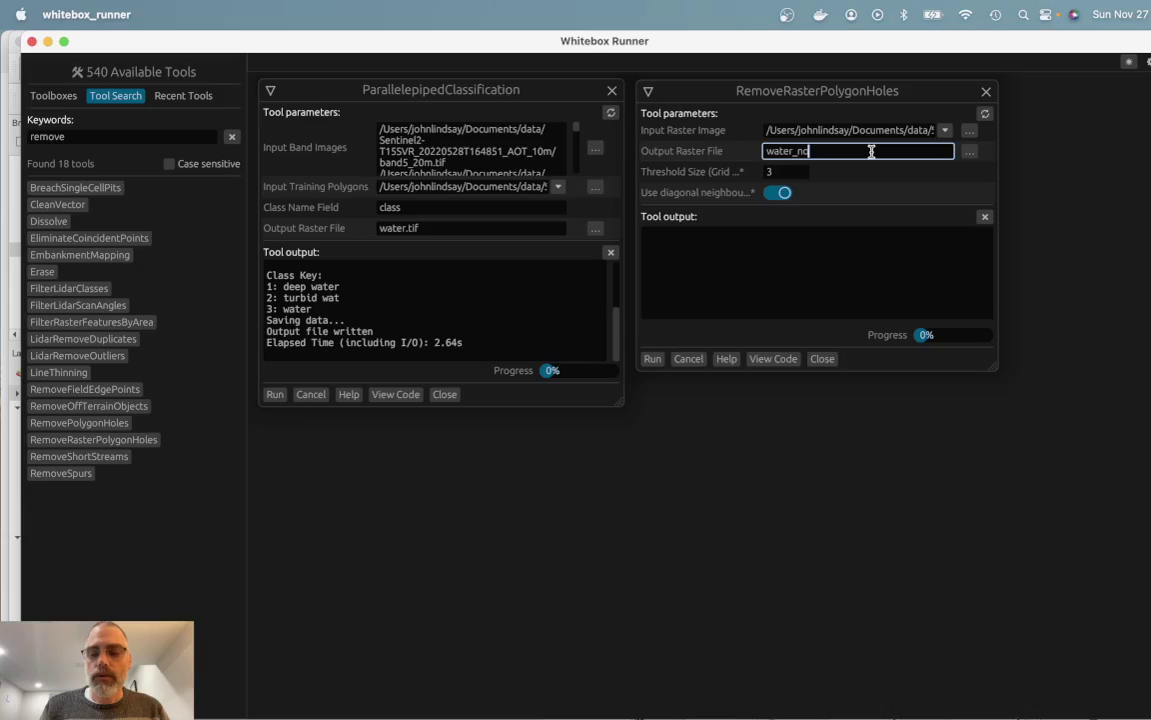
{"action": "type", "text": "_small_siz"}
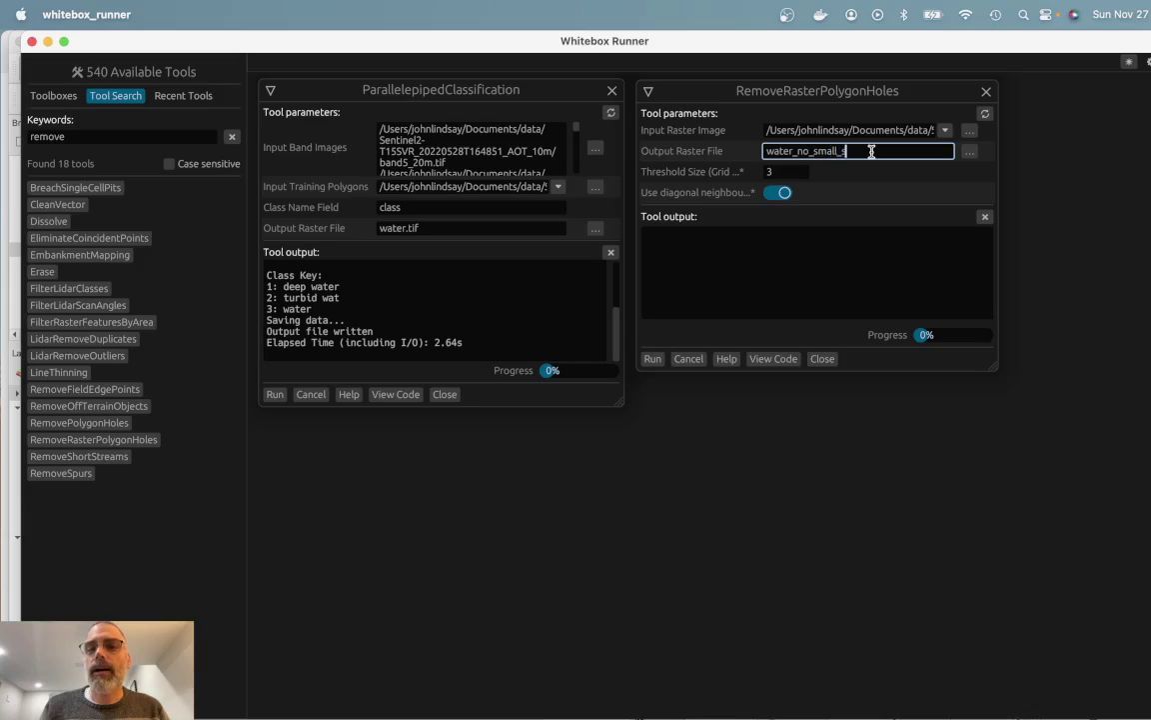
{"action": "key", "text": "BackSpace"}
{"action": "key", "text": "BackSpace"}
{"action": "key", "text": "BackSpace"}
{"action": "type", "text": "island"}
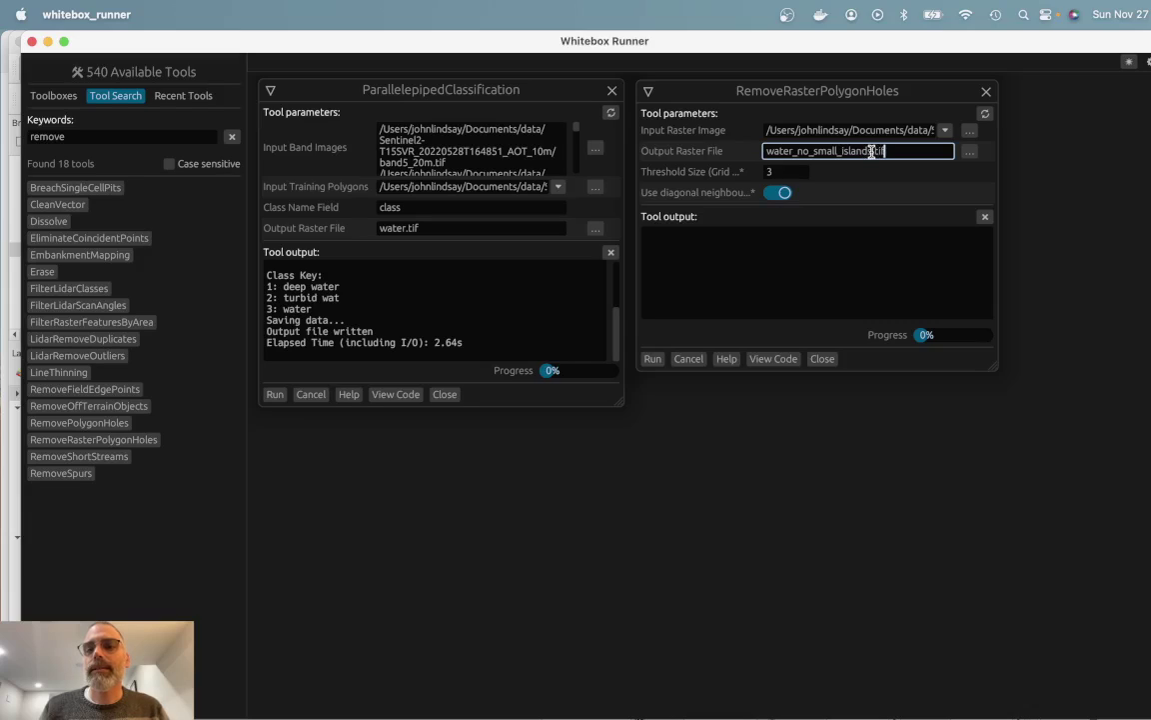
{"action": "type", "text": "s.tif"}
Step: Set the threshold size to 30 and run the hole removal
{"action": "double_click", "coordinate": [783, 171]}
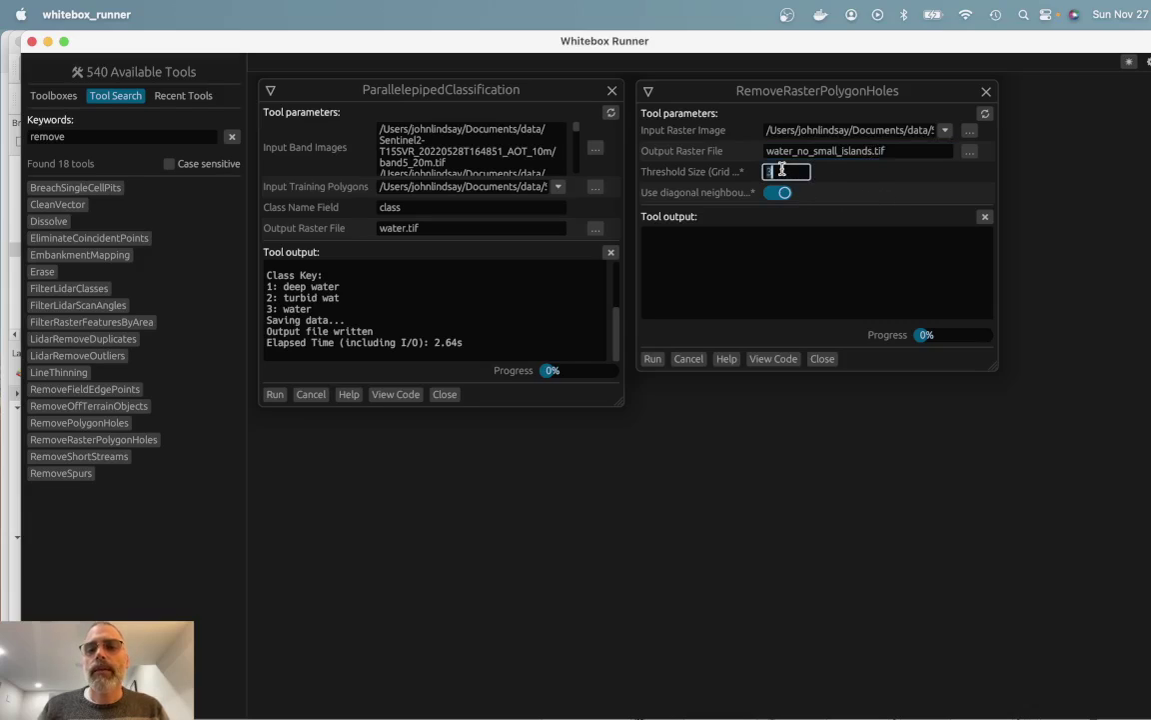
{"action": "mouse_move", "coordinate": [683, 177]}
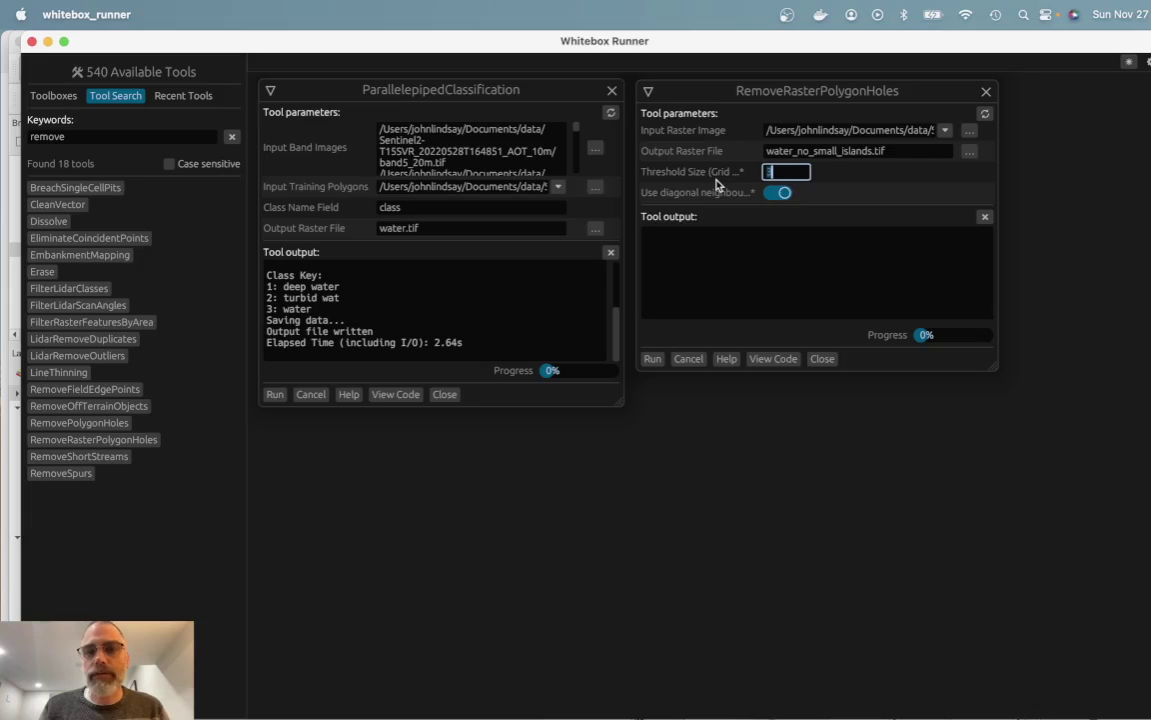
{"action": "type", "text": "0"}
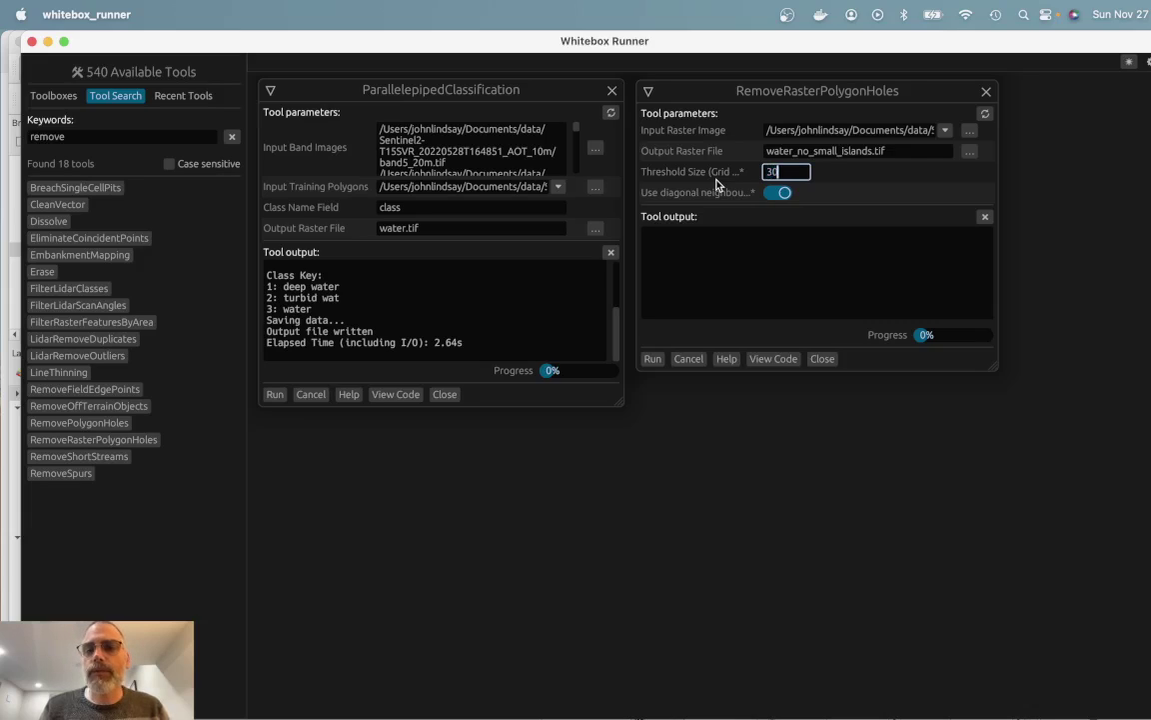
{"action": "left_click", "coordinate": [653, 359]}
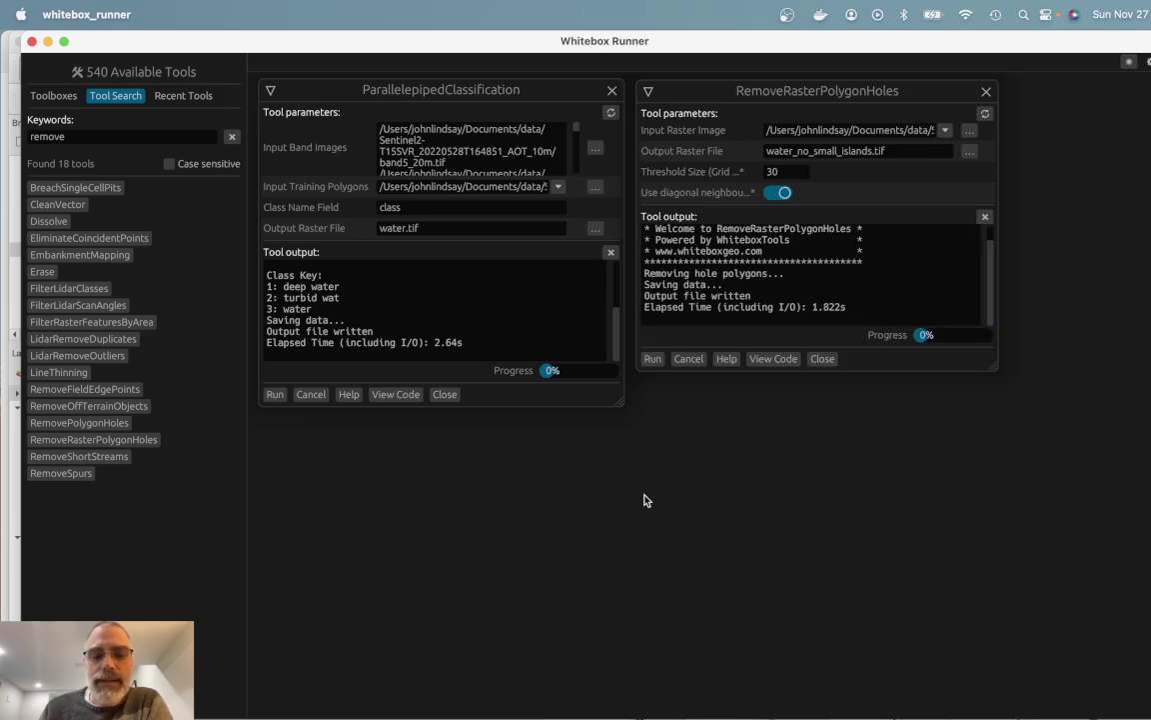
Step: Add water_no_small_islands to the QGIS map and copy the water layer's style
{"action": "left_click", "coordinate": [392, 717]}
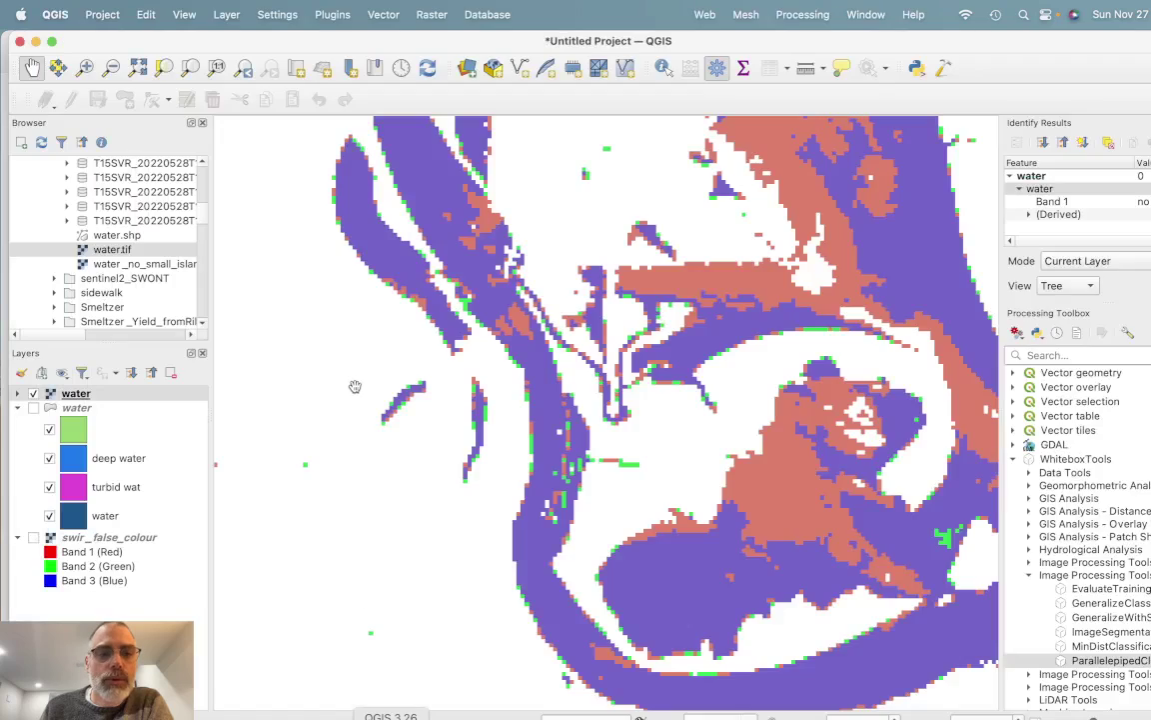
{"action": "double_click", "coordinate": [131, 264]}
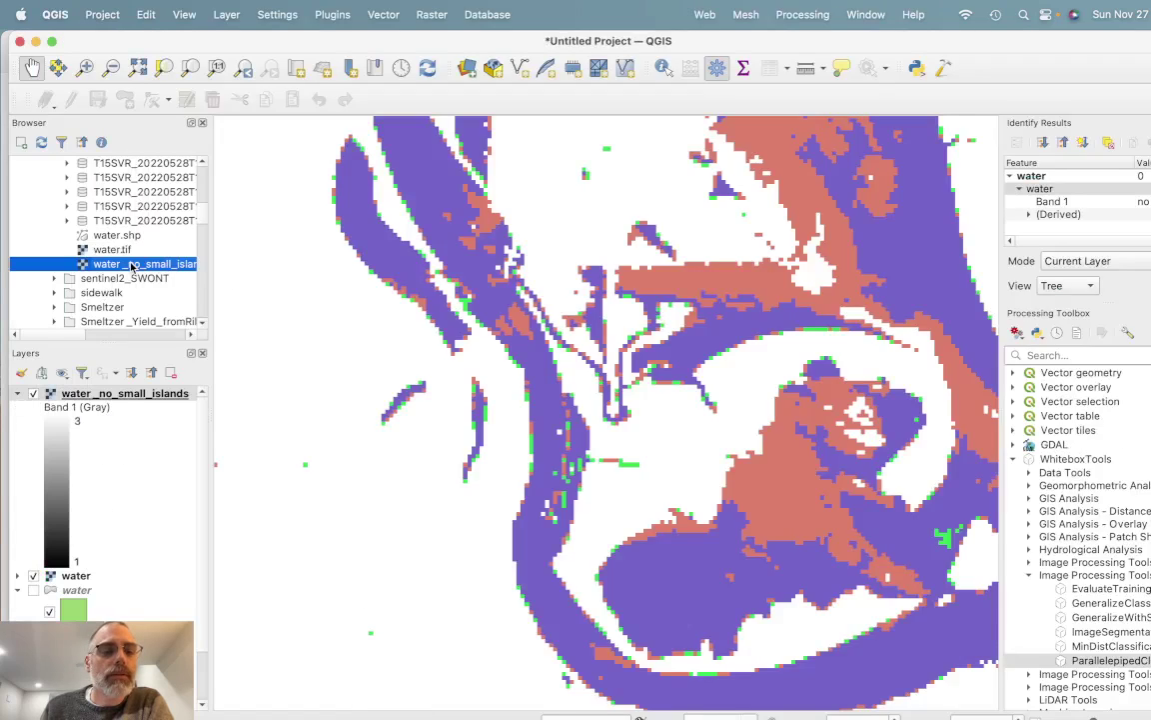
{"action": "left_click", "coordinate": [76, 577]}
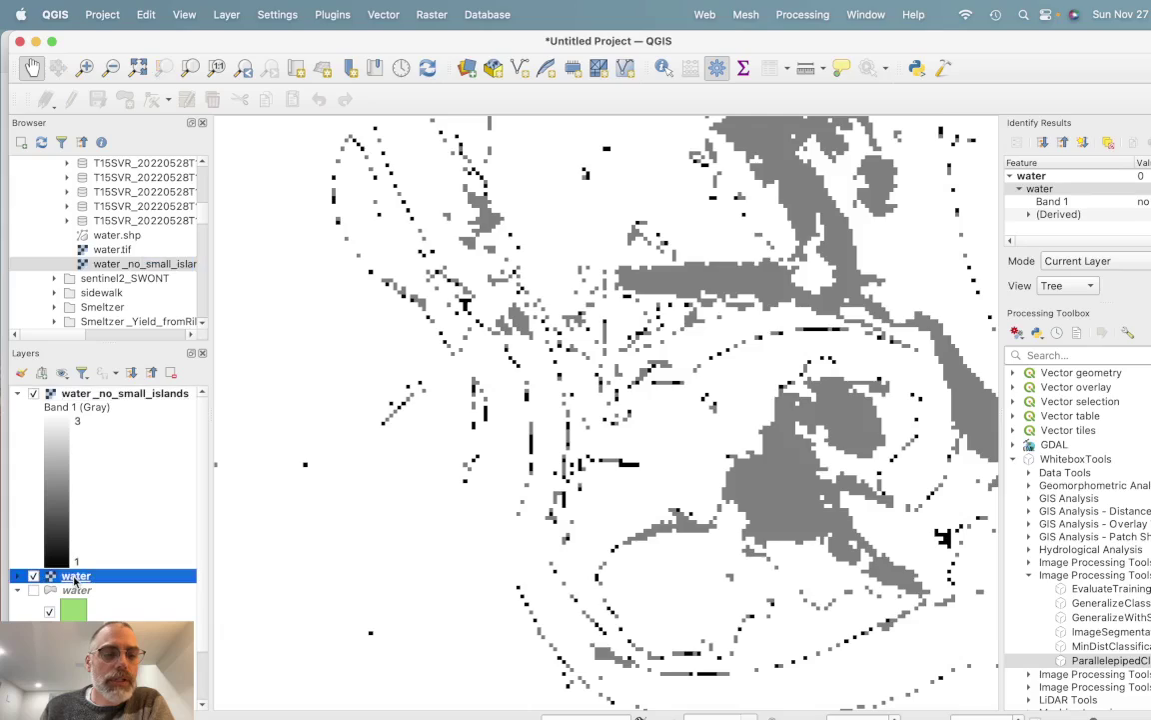
{"action": "right_click", "coordinate": [76, 576]}
{"action": "mouse_move", "coordinate": [130, 508]}
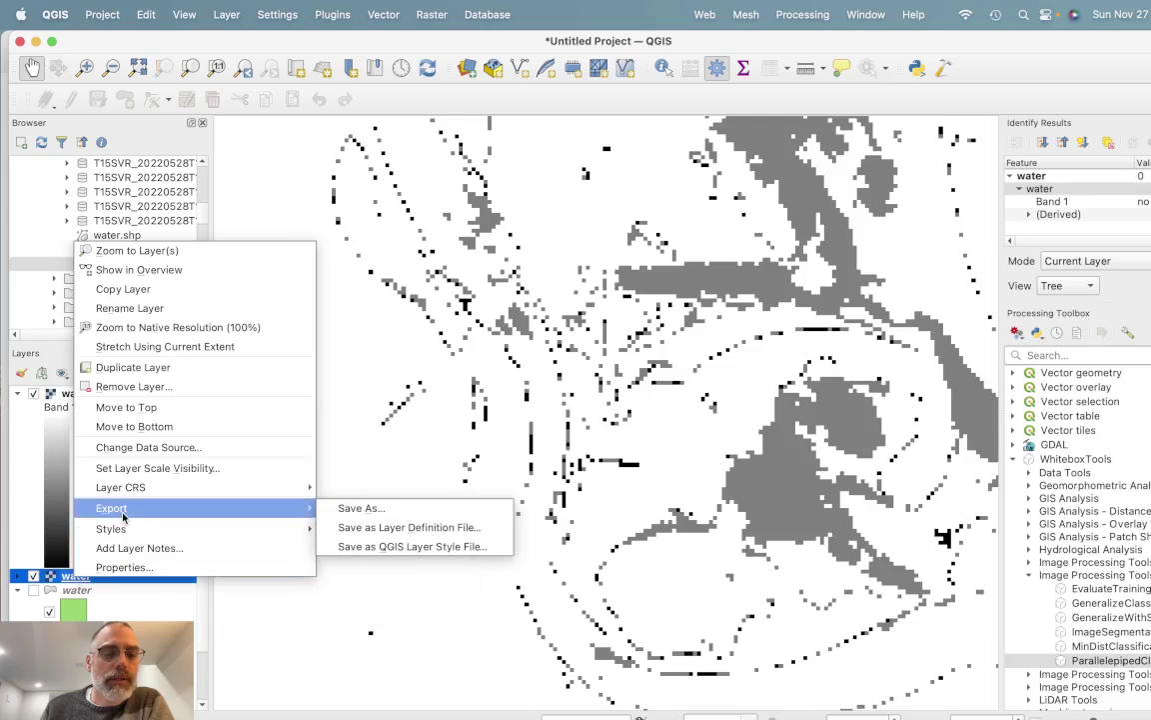
{"action": "mouse_move", "coordinate": [240, 528]}
{"action": "left_click", "coordinate": [356, 528]}
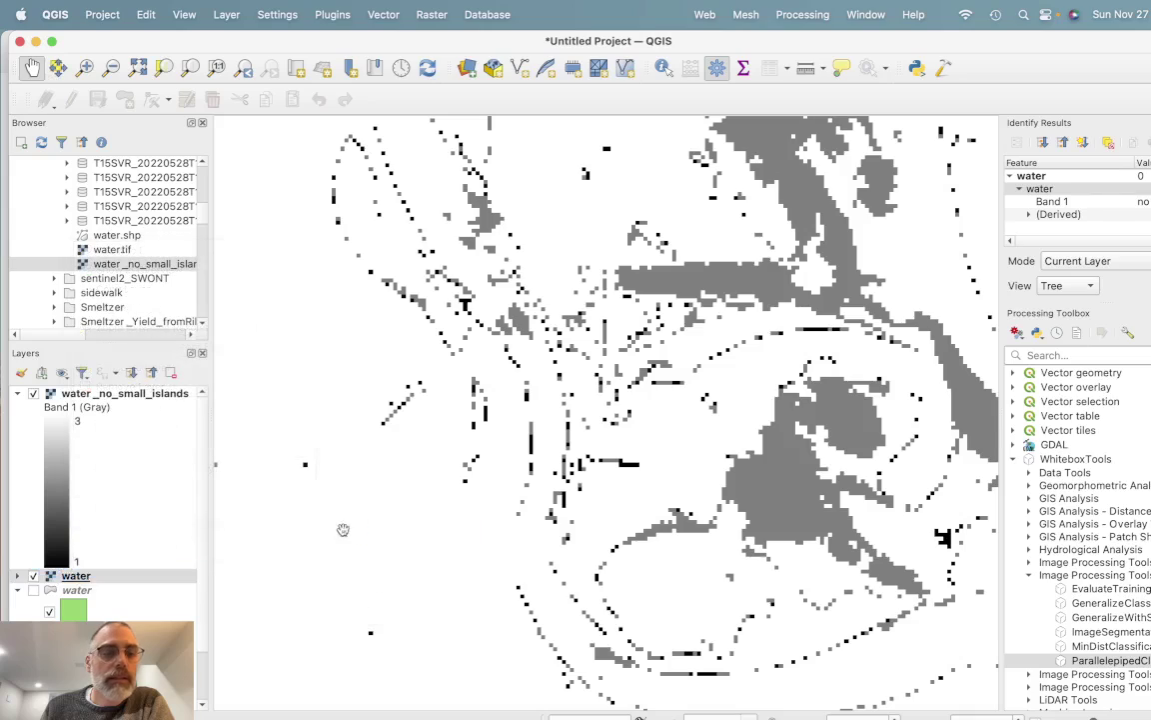
Step: Paste the copied class colours onto the water_no_small_islands layer
{"action": "left_click", "coordinate": [104, 391]}
{"action": "right_click", "coordinate": [103, 392]}
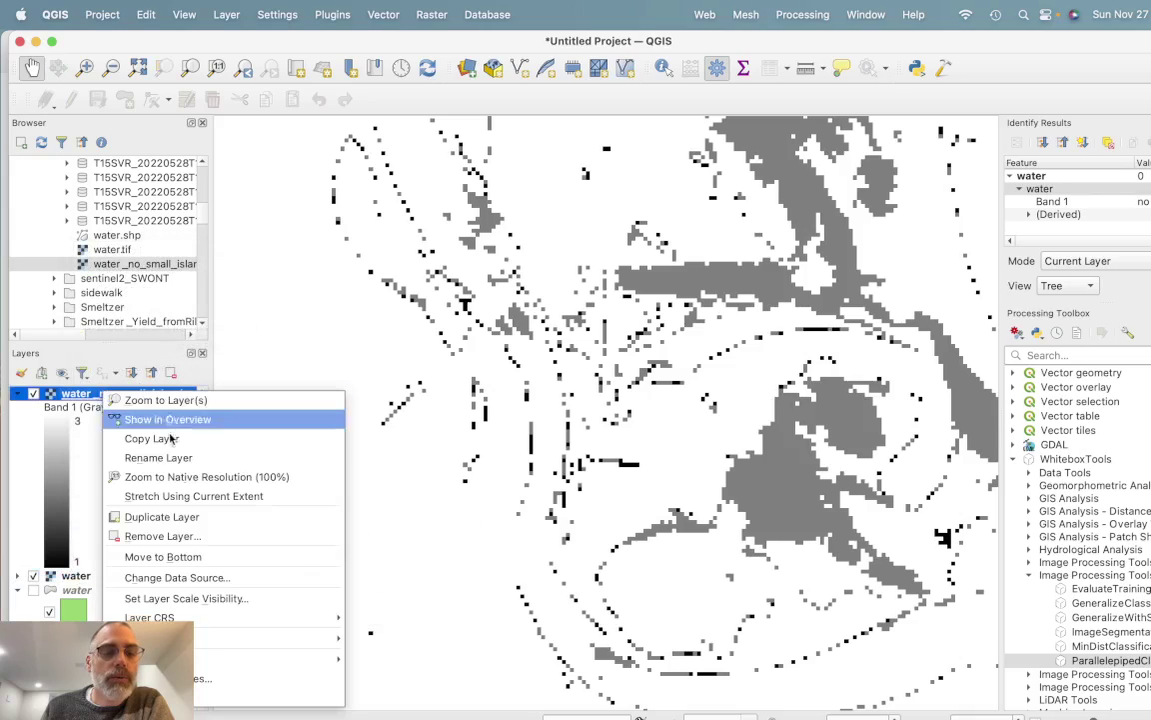
{"action": "mouse_move", "coordinate": [300, 657]}
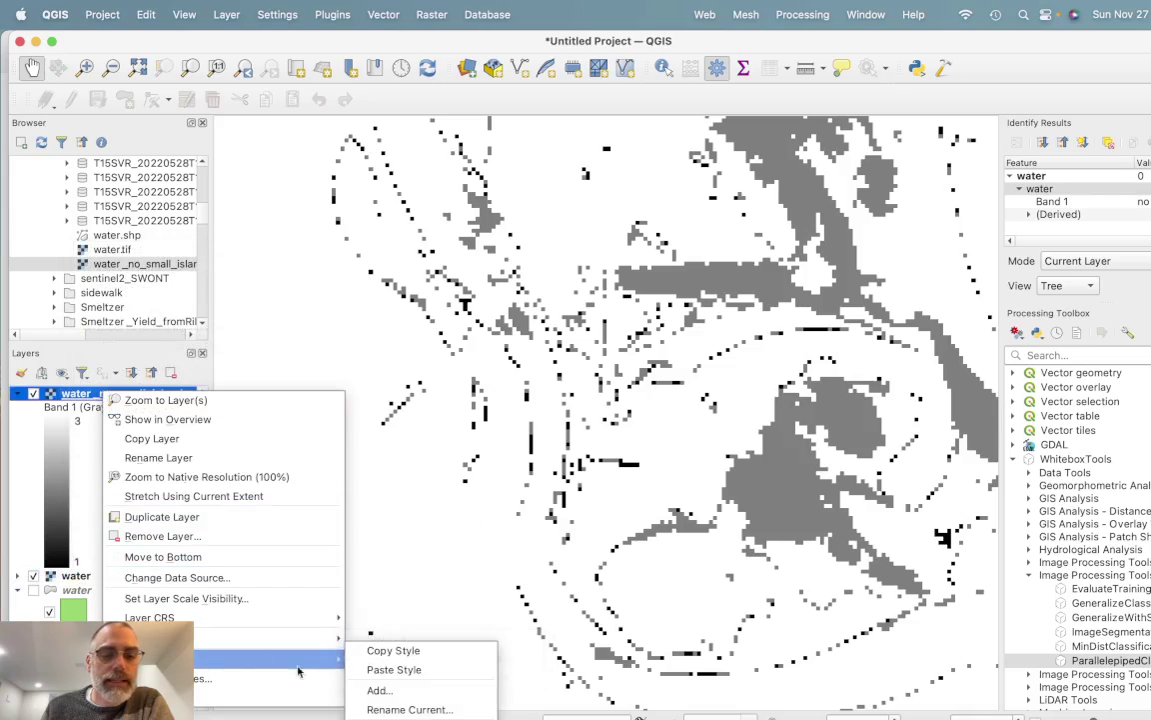
{"action": "left_click", "coordinate": [366, 668]}
{"action": "scroll", "coordinate": [613, 486], "scroll_direction": "down", "scroll_amount": 3}
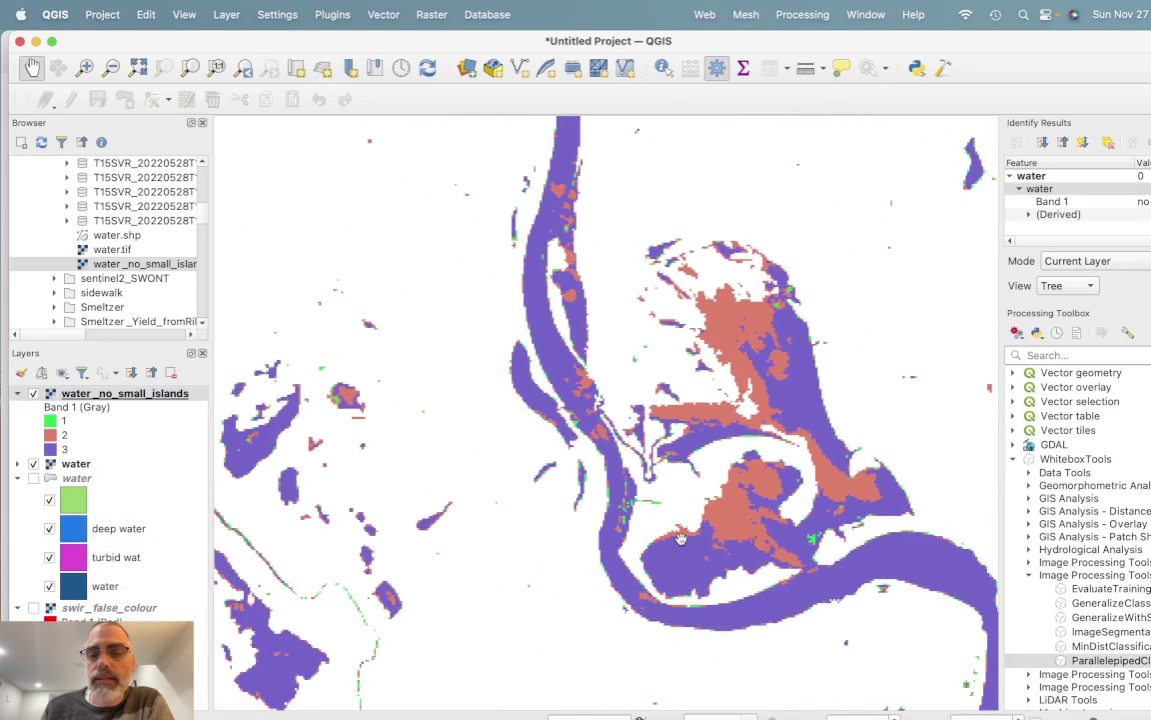
{"action": "left_click", "coordinate": [33, 394]}
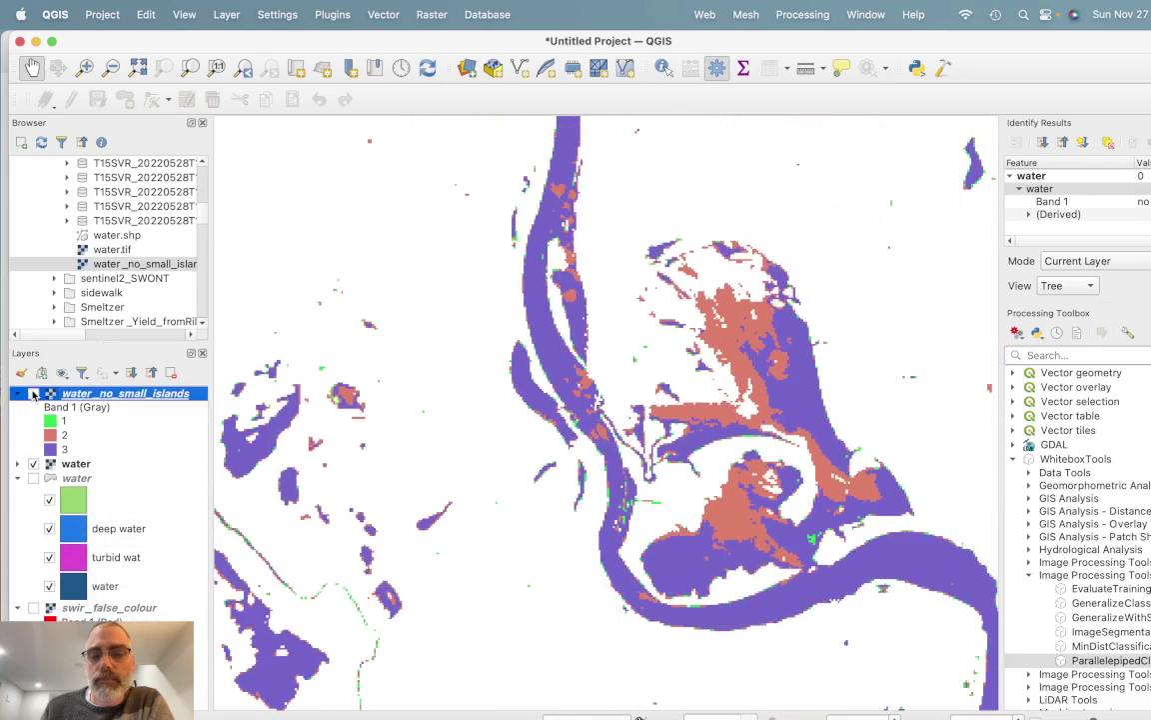
{"action": "left_click", "coordinate": [33, 393]}
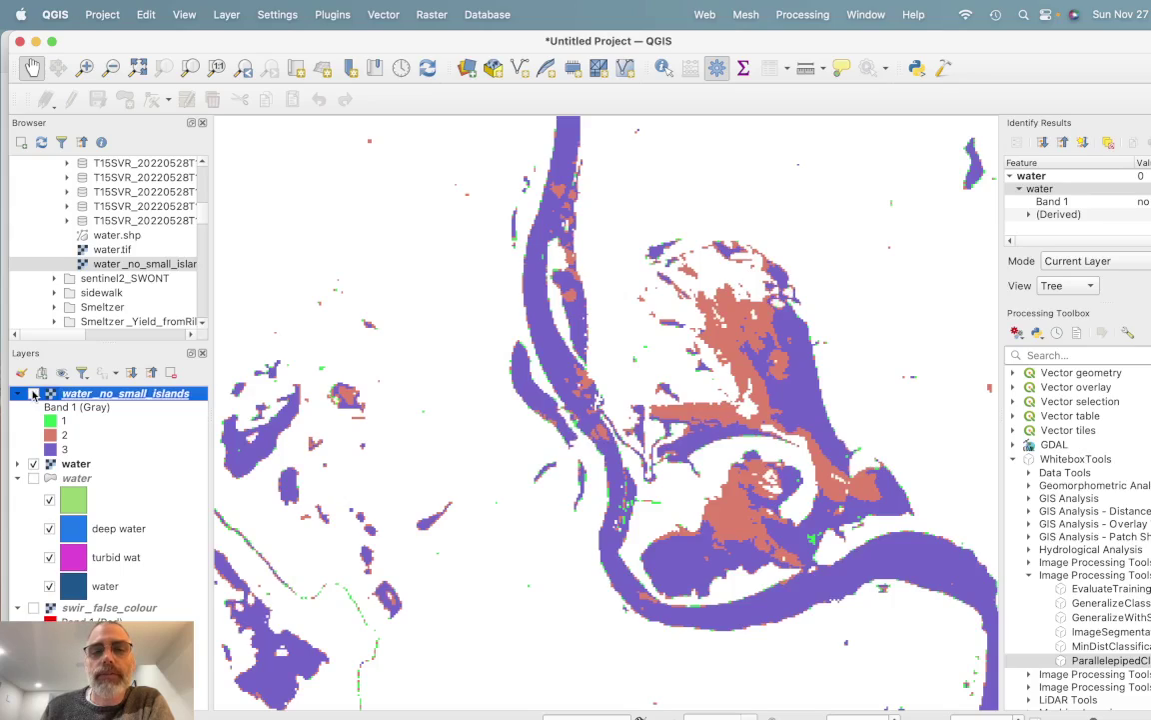
{"action": "left_click", "coordinate": [33, 394]}
{"action": "left_click", "coordinate": [33, 394]}
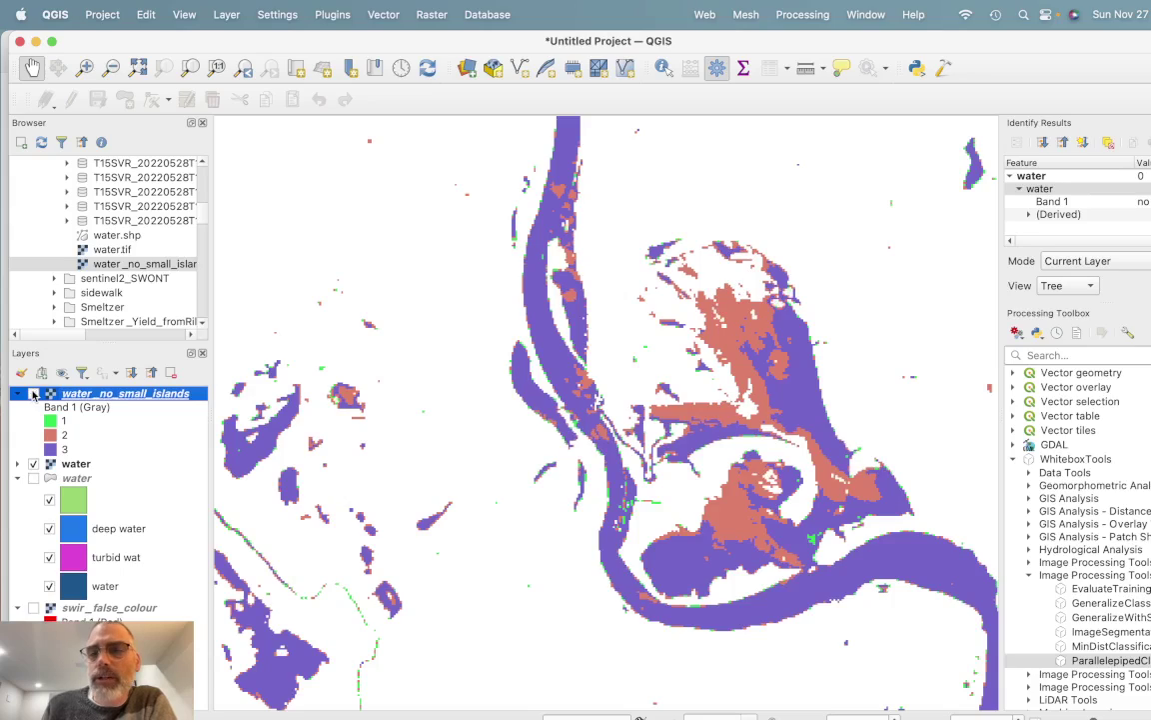
{"action": "left_click", "coordinate": [33, 394]}
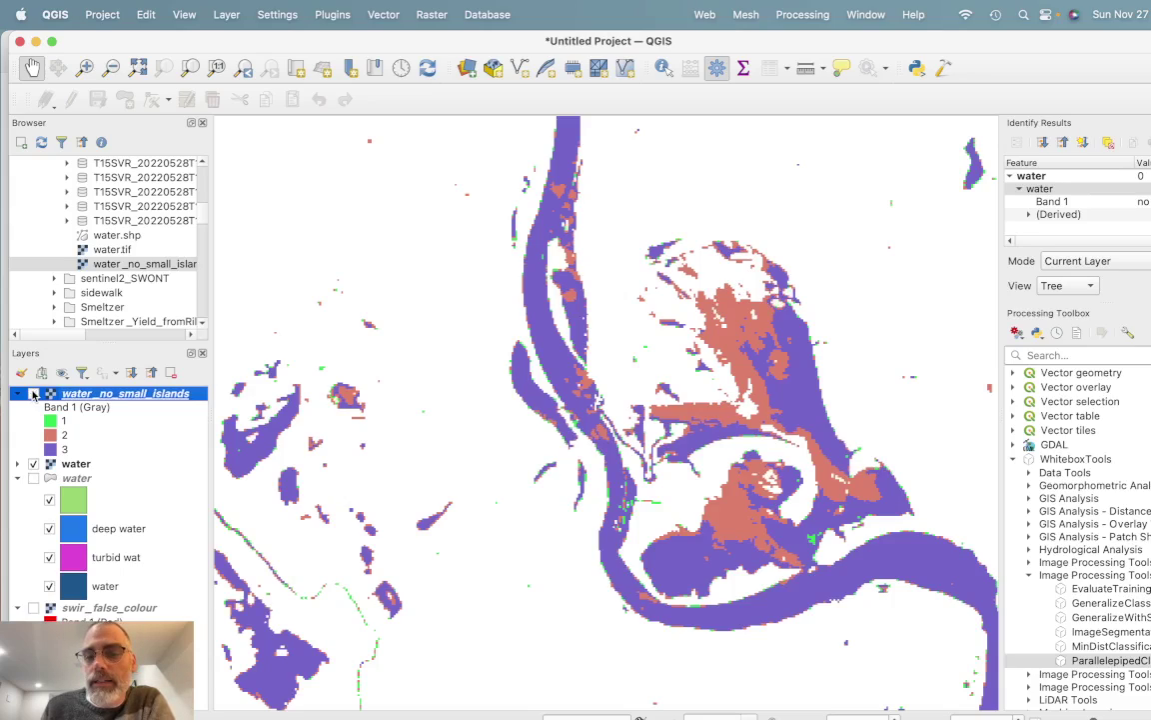
{"action": "left_click_drag", "start_coordinate": [658, 509], "coordinate": [560, 330]}
{"action": "left_click_drag", "start_coordinate": [560, 559], "coordinate": [500, 436]}
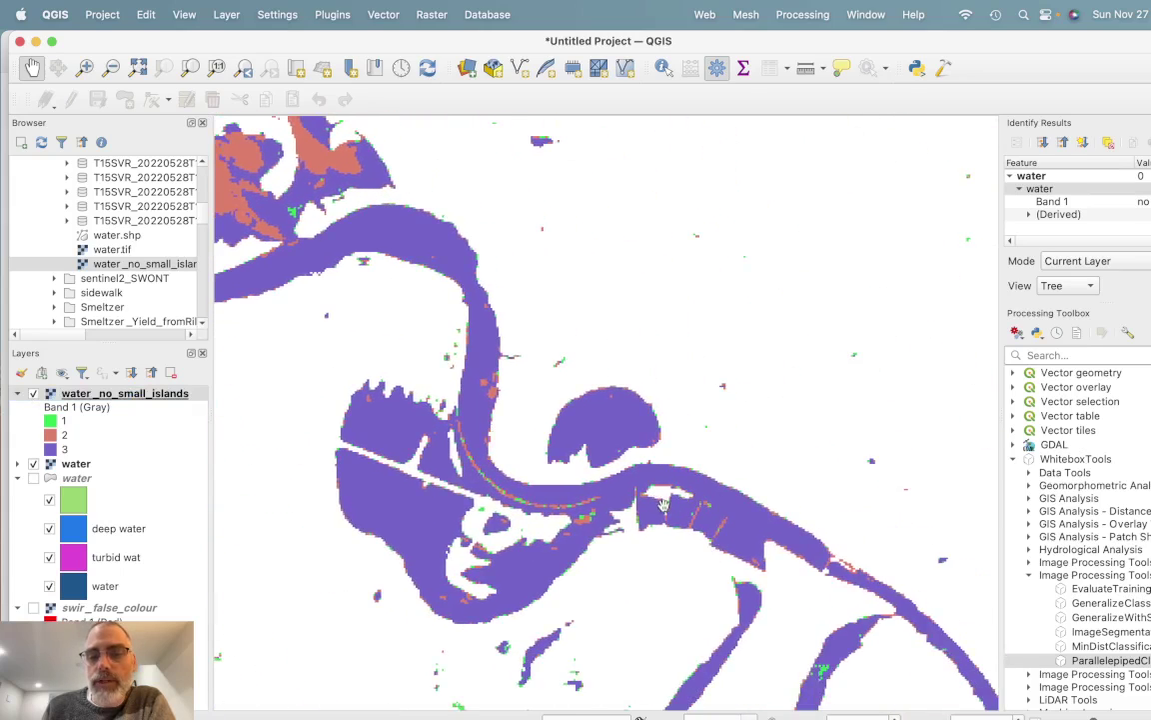
{"action": "scroll", "coordinate": [597, 456], "scroll_direction": "up", "scroll_amount": 2}
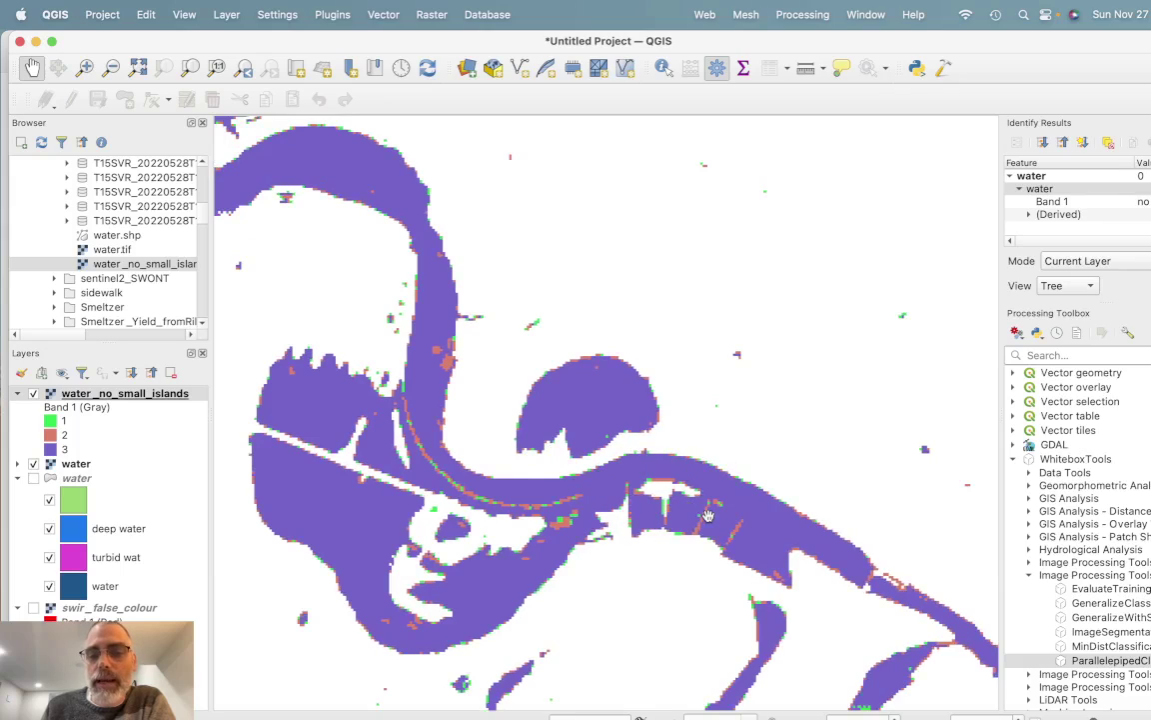
{"action": "left_click_drag", "start_coordinate": [629, 499], "coordinate": [460, 350]}
{"action": "left_click_drag", "start_coordinate": [639, 469], "coordinate": [404, 364]}
{"action": "scroll", "coordinate": [578, 464], "scroll_direction": "down", "scroll_amount": 3}
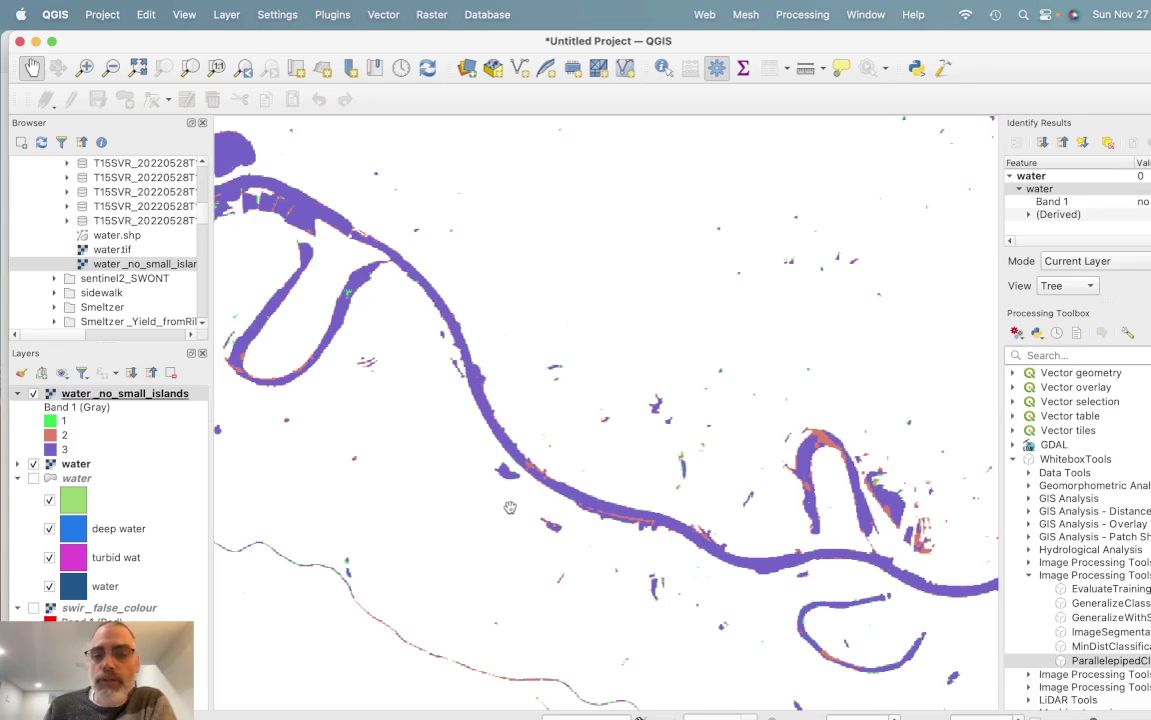
{"action": "left_click_drag", "start_coordinate": [648, 523], "coordinate": [467, 463]}
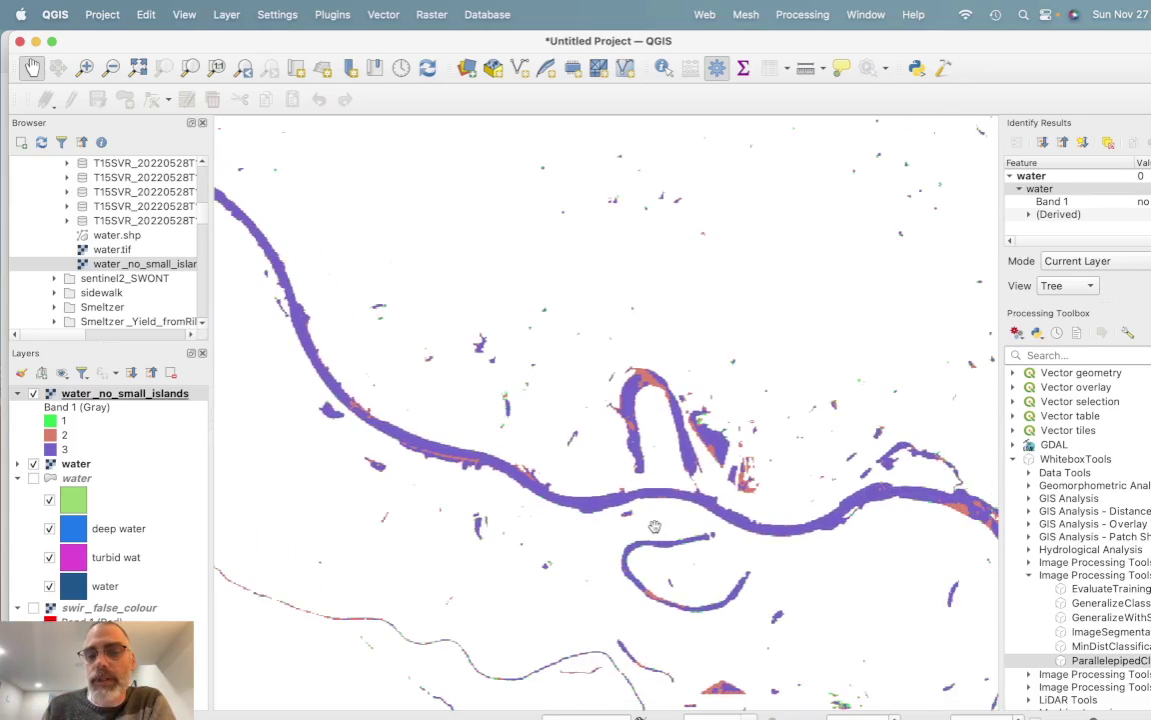
{"action": "scroll", "coordinate": [644, 505], "scroll_direction": "down", "scroll_amount": 4}
{"action": "left_click_drag", "start_coordinate": [577, 269], "coordinate": [638, 442]}
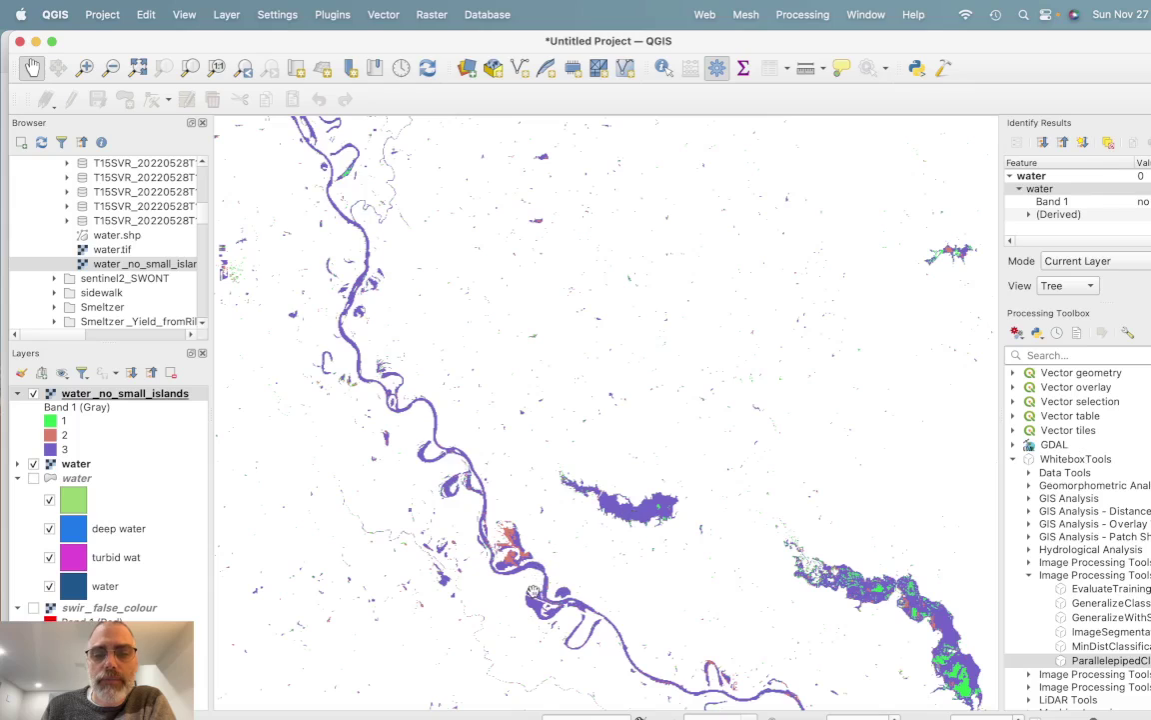
{"action": "scroll", "coordinate": [535, 584], "scroll_direction": "up", "scroll_amount": 5}
{"action": "scroll", "coordinate": [533, 589], "scroll_direction": "up", "scroll_amount": 1}
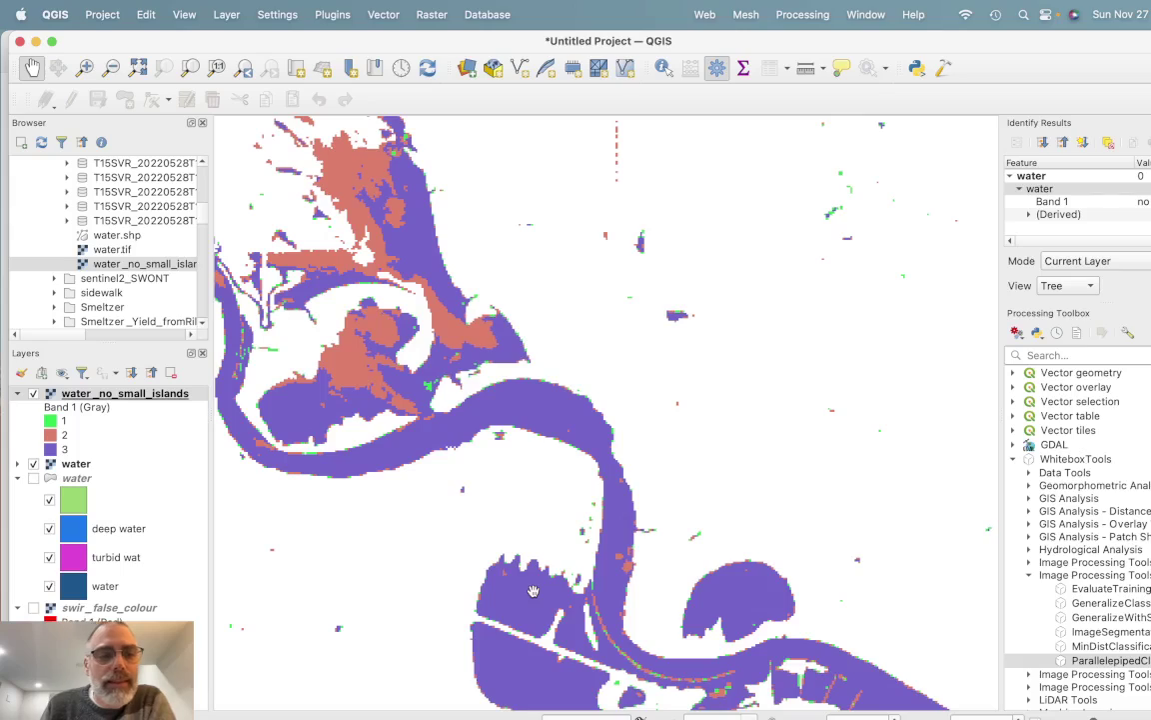
{"action": "left_click", "coordinate": [33, 394]}
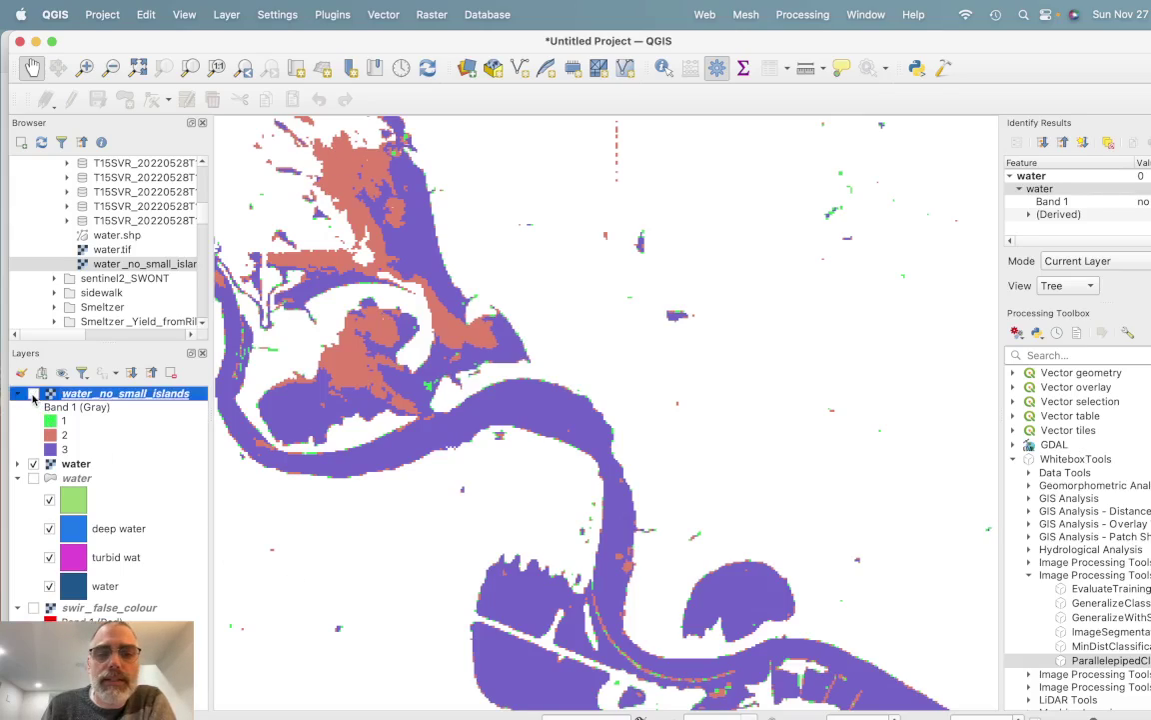
{"action": "left_click", "coordinate": [33, 394]}
{"action": "left_click", "coordinate": [33, 394]}
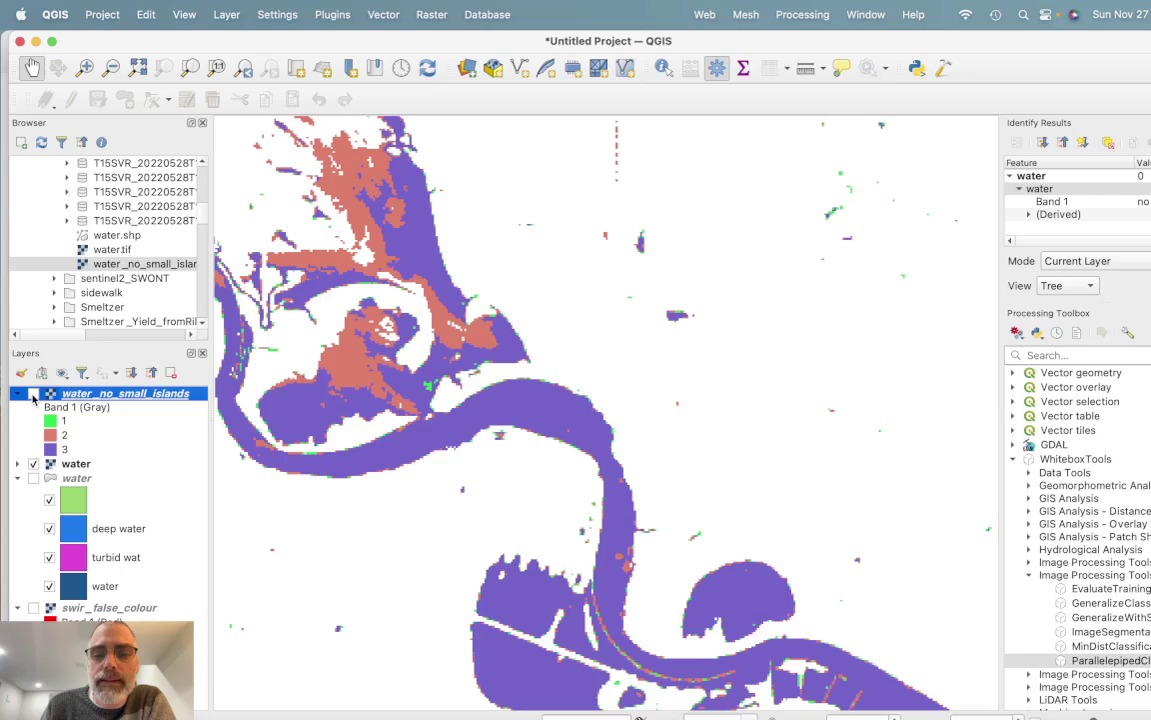
{"action": "left_click", "coordinate": [33, 394]}
{"action": "left_click", "coordinate": [33, 393]}
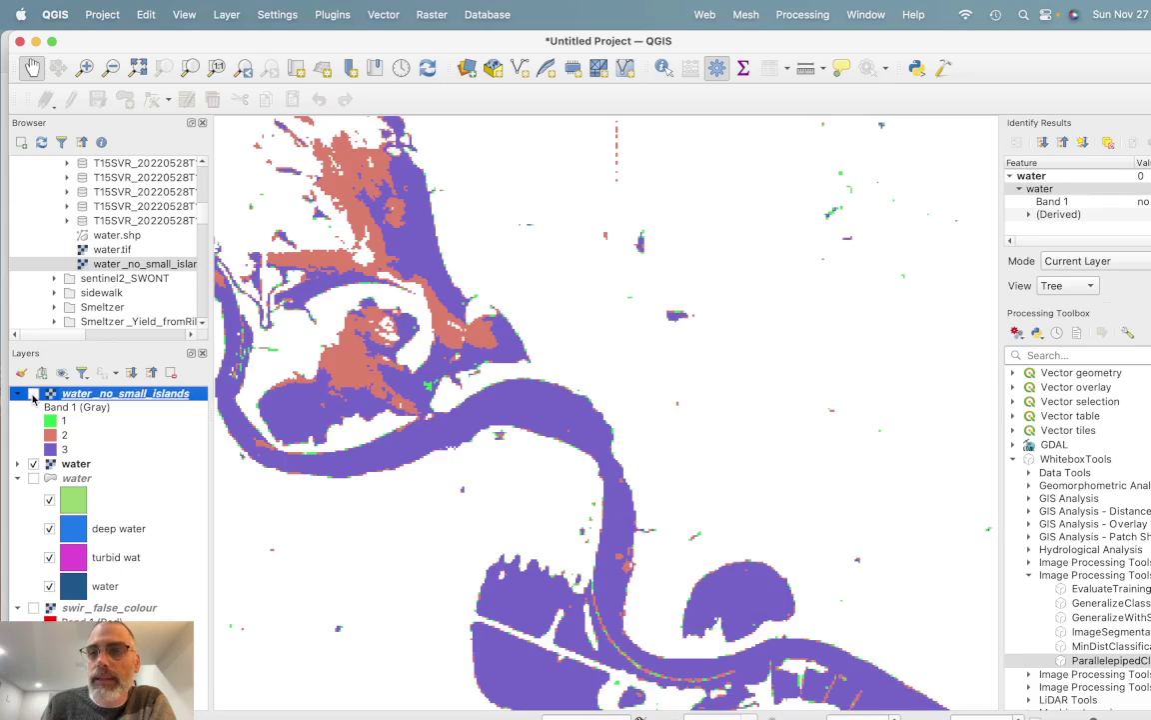
{"action": "left_click", "coordinate": [33, 393]}
{"action": "left_click", "coordinate": [33, 394]}
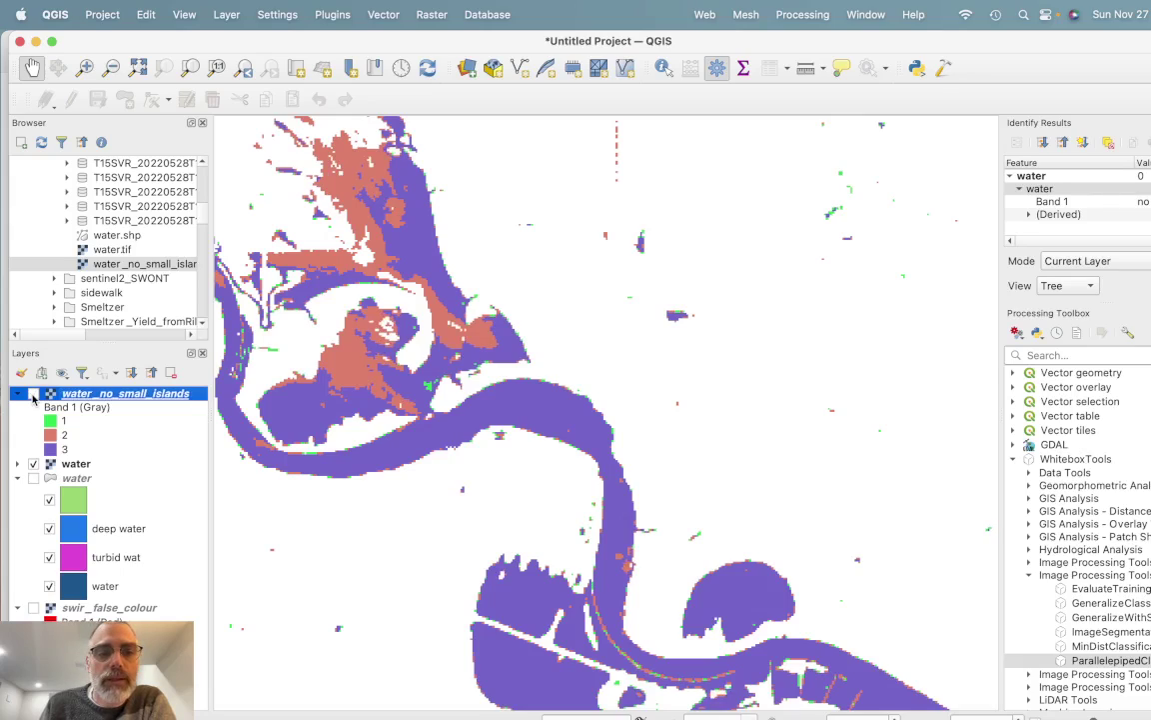
{"action": "left_click", "coordinate": [32, 394]}
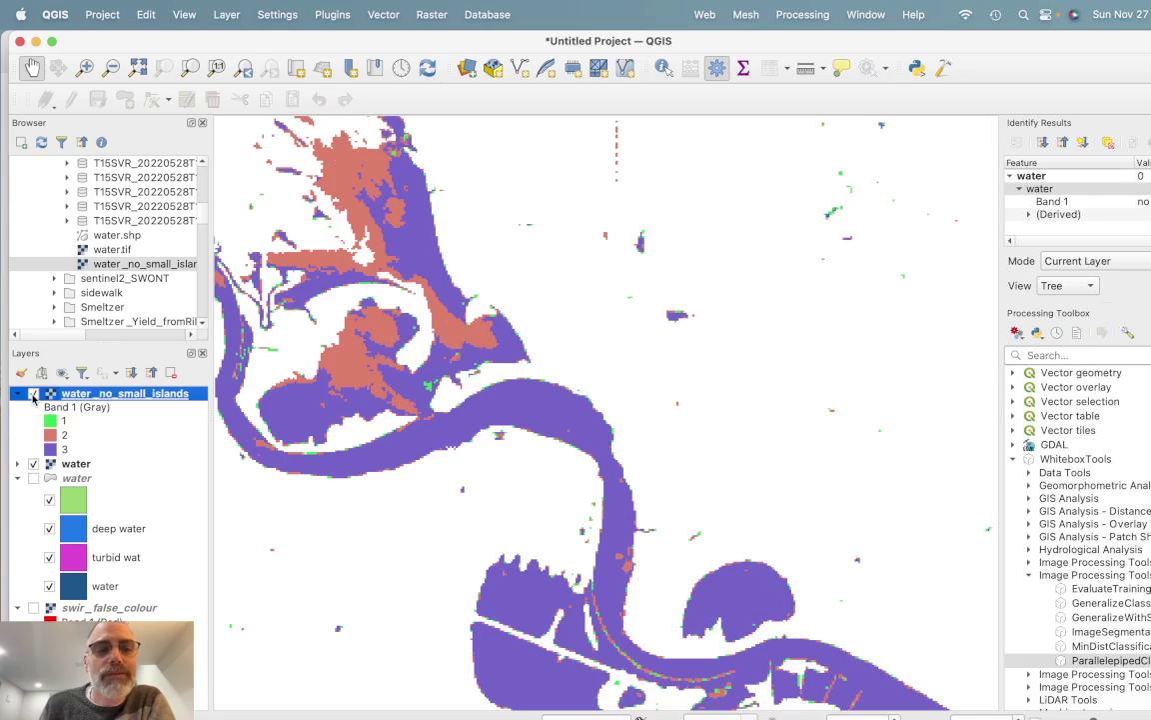
{"action": "left_click", "coordinate": [33, 394]}
{"action": "left_click", "coordinate": [33, 394]}
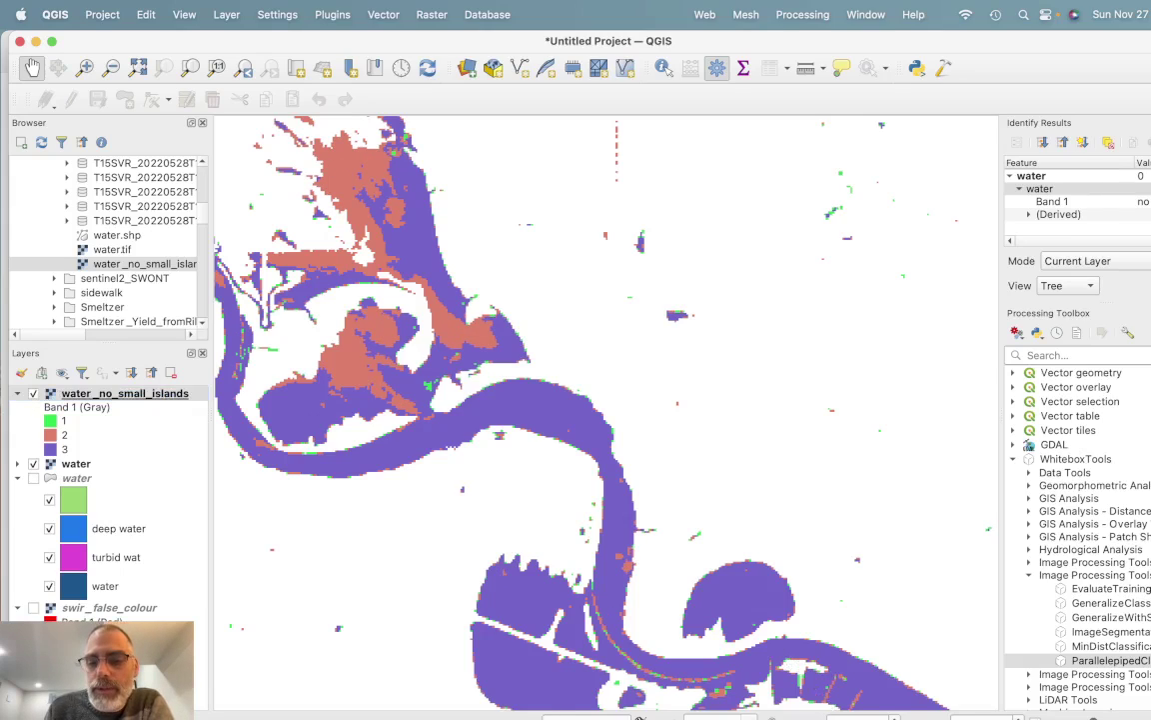
{"action": "key", "text": "super+Tab"}
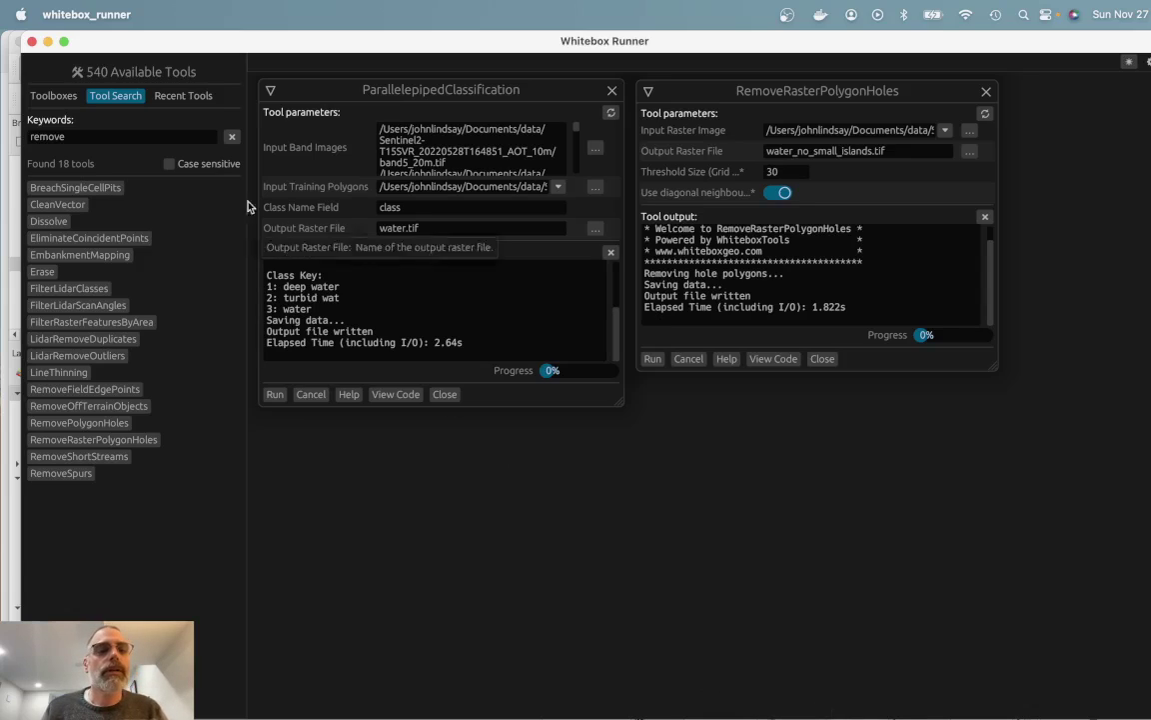
Step: Search 'river' and open the RiverCenterlines tool under Hydrological Analysis
{"action": "double_click", "coordinate": [71, 138]}
{"action": "type", "text": "river"}
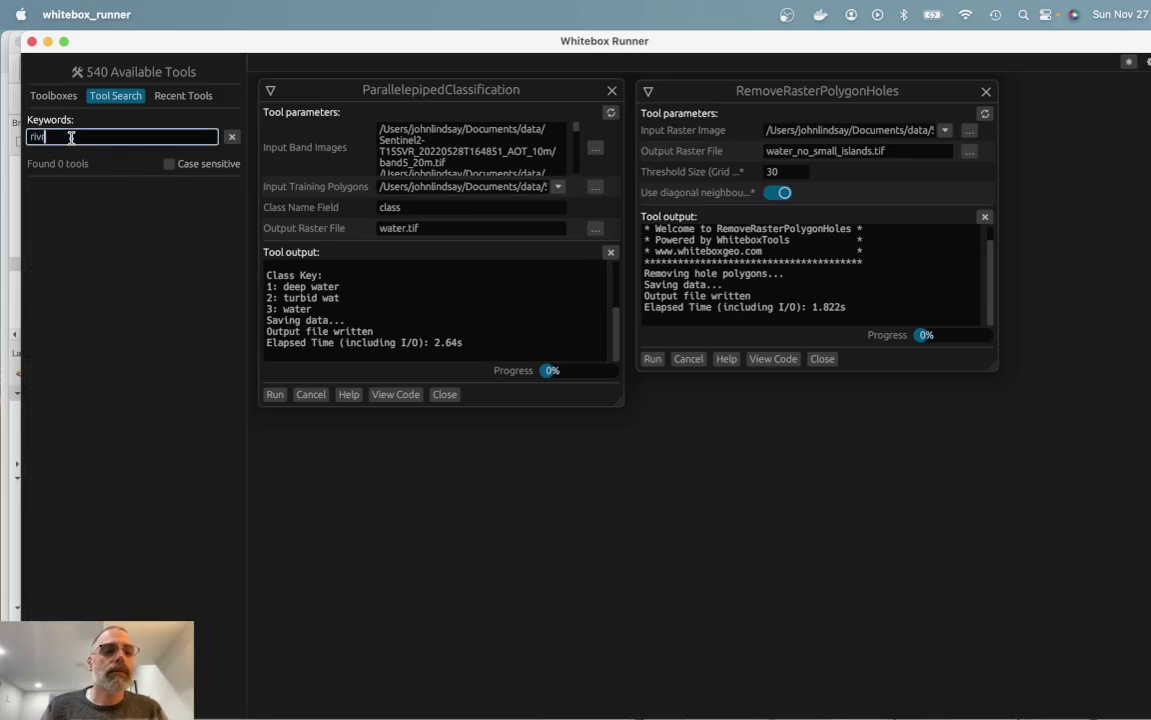
{"action": "left_click", "coordinate": [66, 203]}
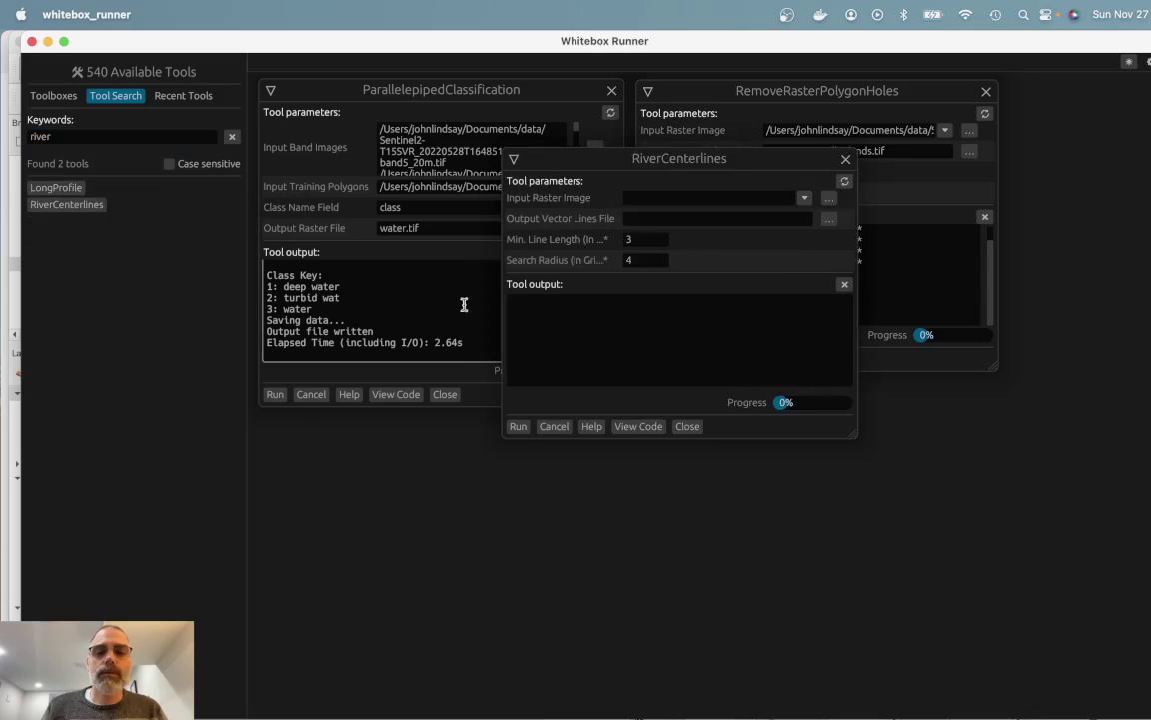
{"action": "left_click", "coordinate": [54, 95]}
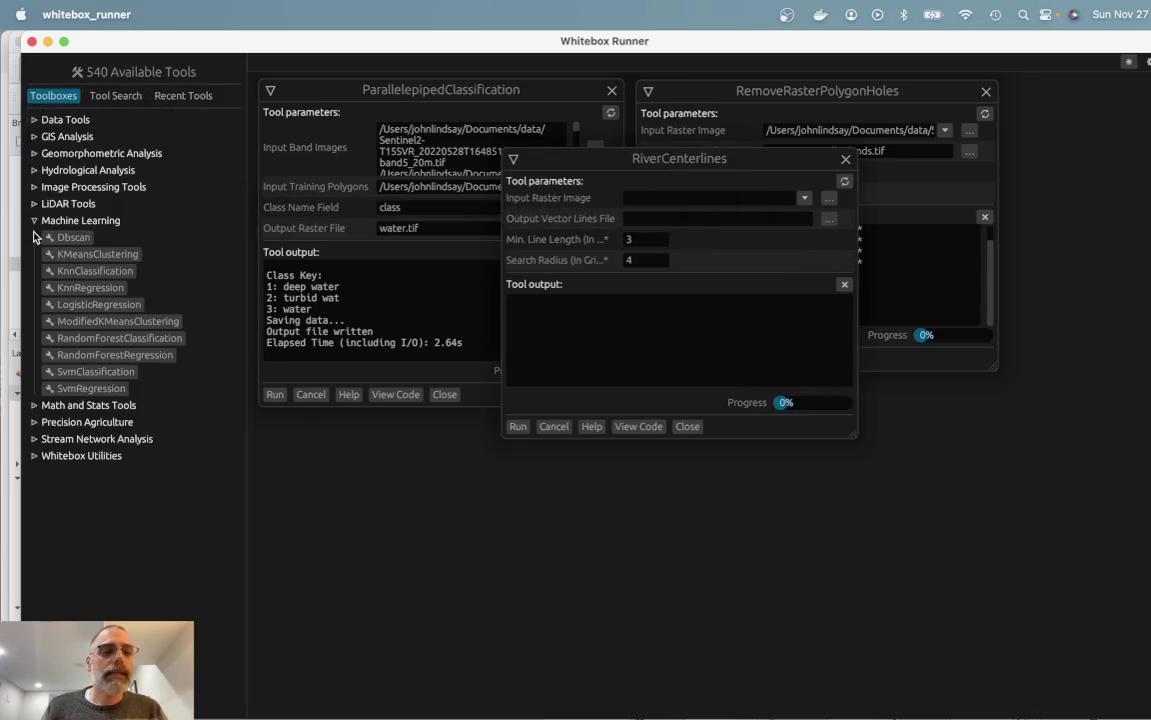
{"action": "left_click", "coordinate": [33, 220]}
{"action": "left_click", "coordinate": [33, 170]}
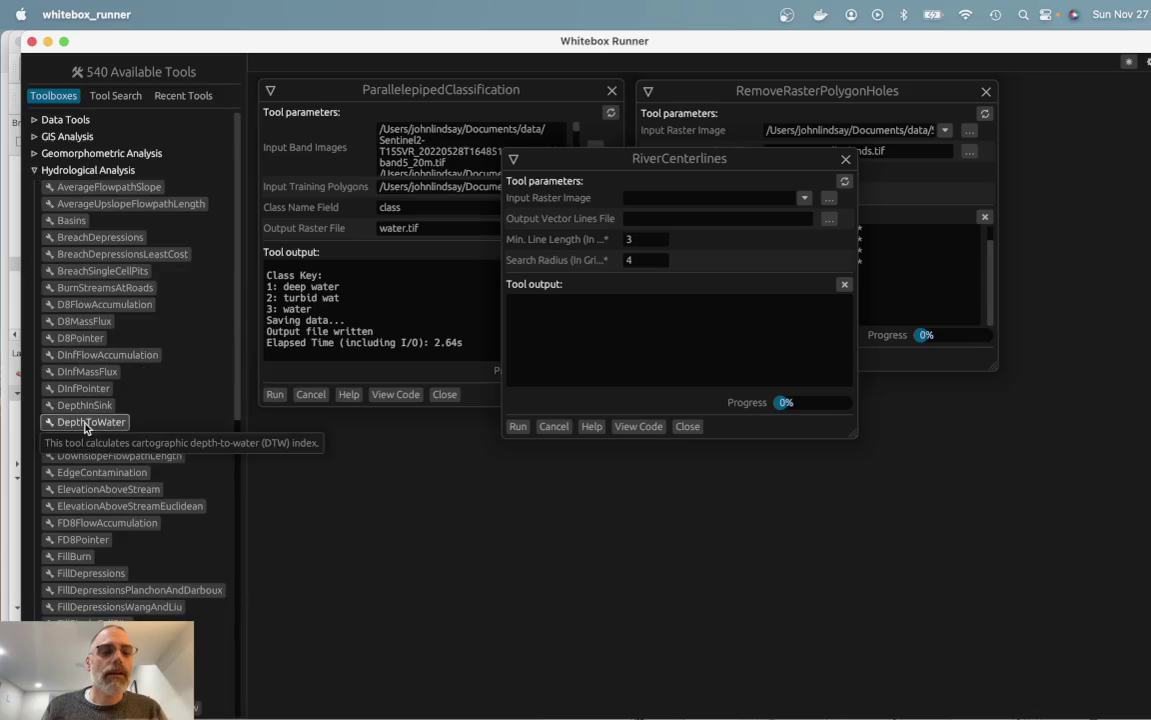
{"action": "scroll", "coordinate": [85, 427], "scroll_direction": "down", "scroll_amount": 2}
{"action": "scroll", "coordinate": [85, 426], "scroll_direction": "down", "scroll_amount": 10}
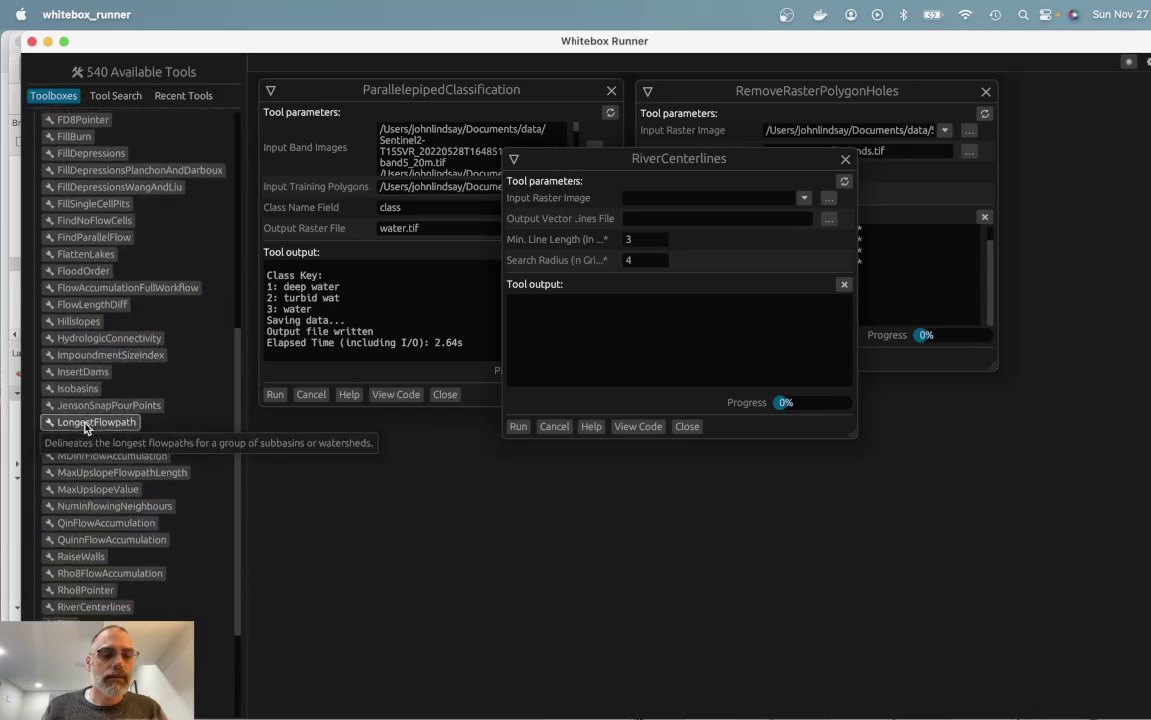
{"action": "scroll", "coordinate": [95, 360], "scroll_direction": "down", "scroll_amount": 1}
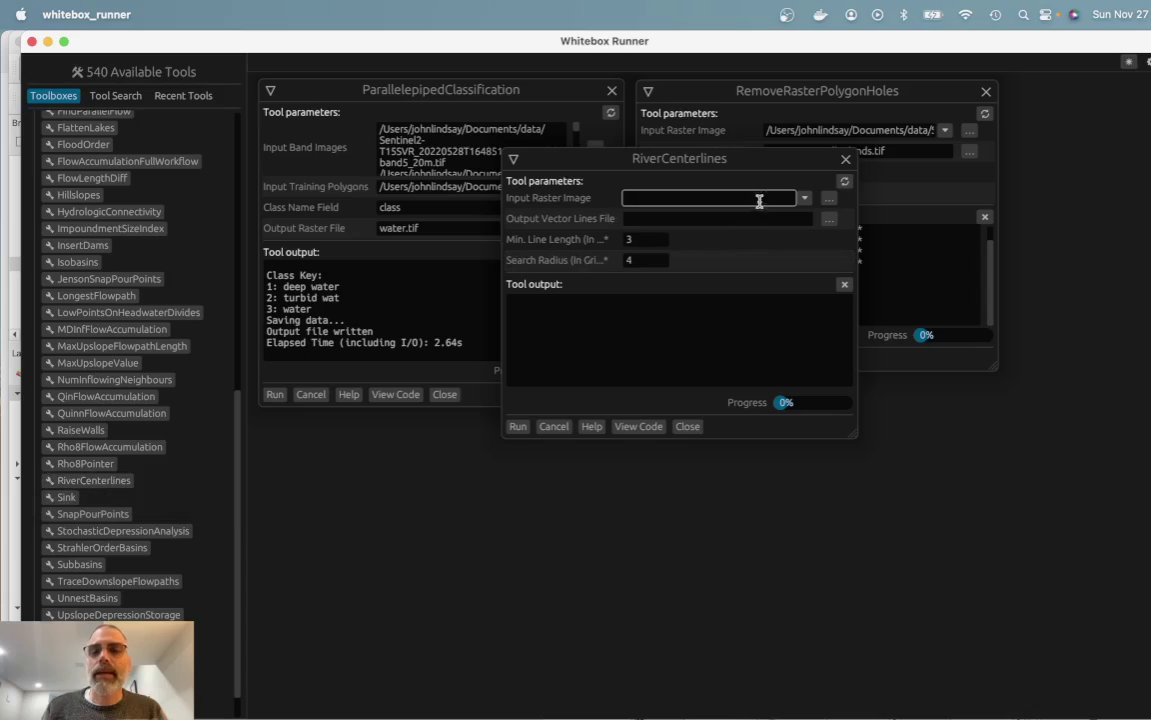
Step: Pick water_no_small_islands.tif as input raster and centerlines.shp as output lines file
{"action": "left_click", "coordinate": [804, 198]}
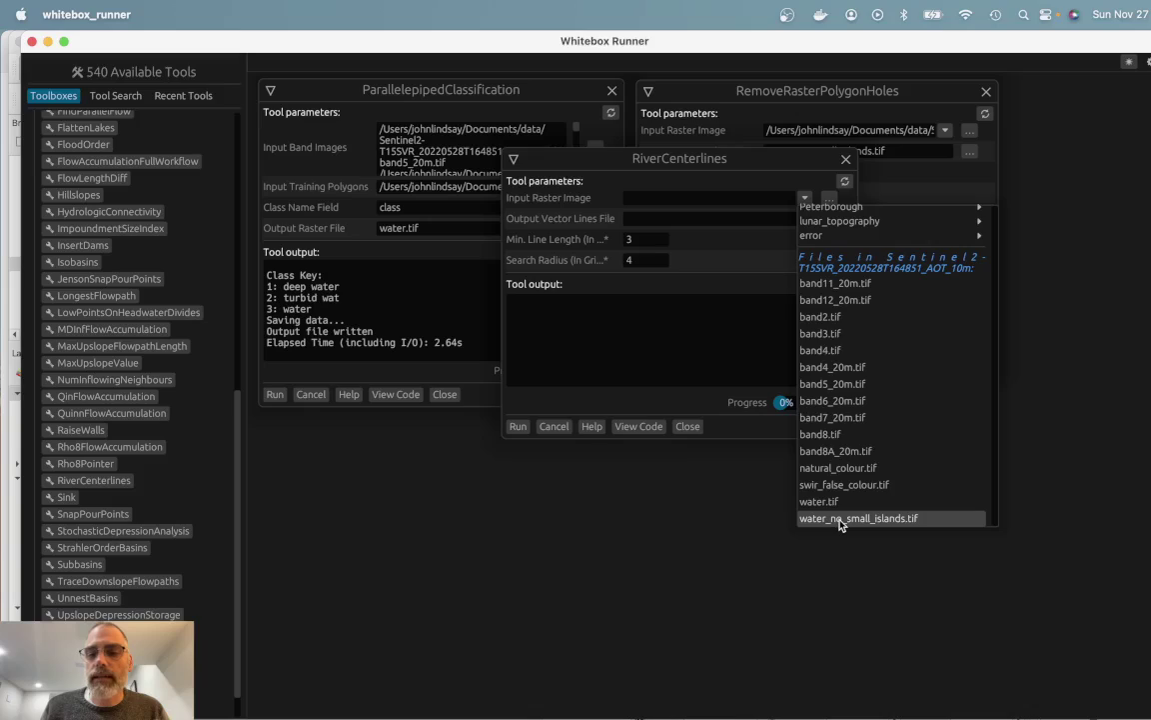
{"action": "left_click", "coordinate": [840, 524]}
{"action": "left_click", "coordinate": [770, 217]}
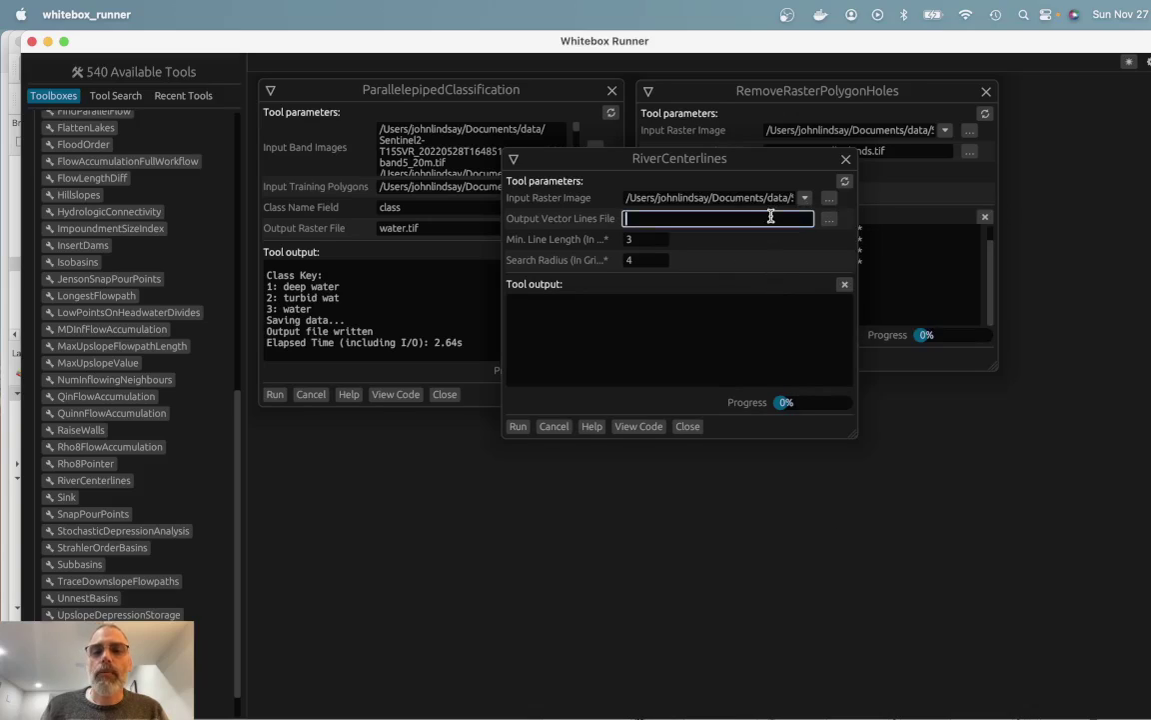
{"action": "type", "text": "centerlines"}
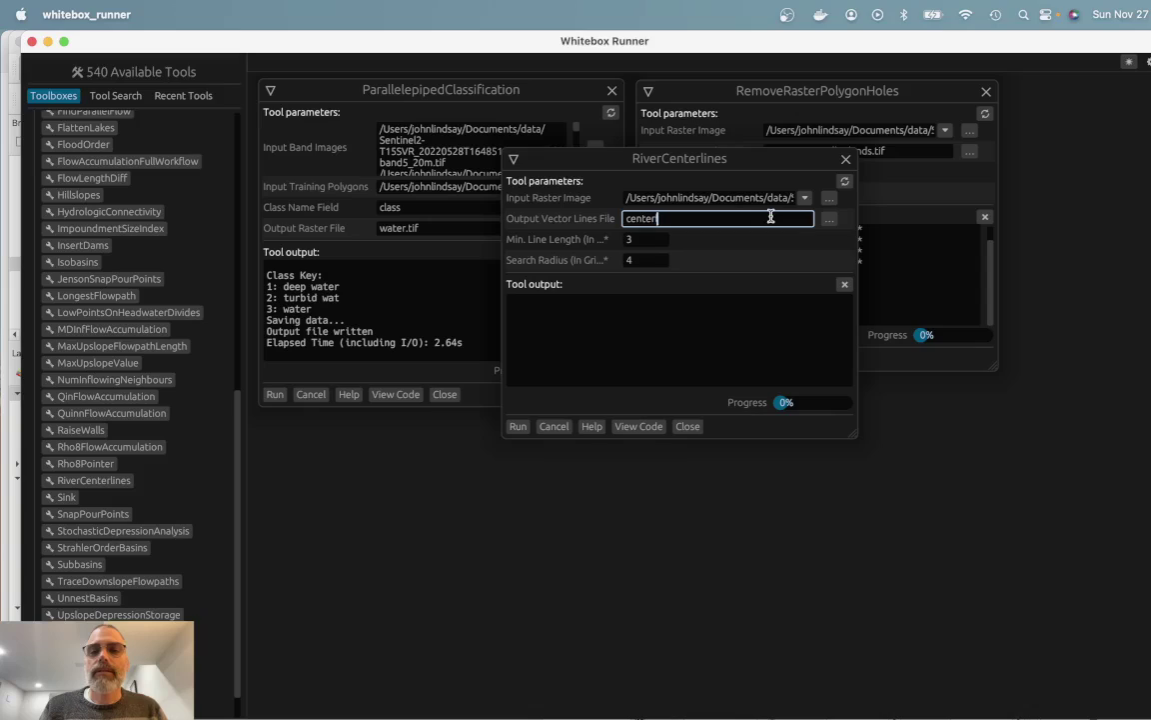
{"action": "type", "text": ".shp"}
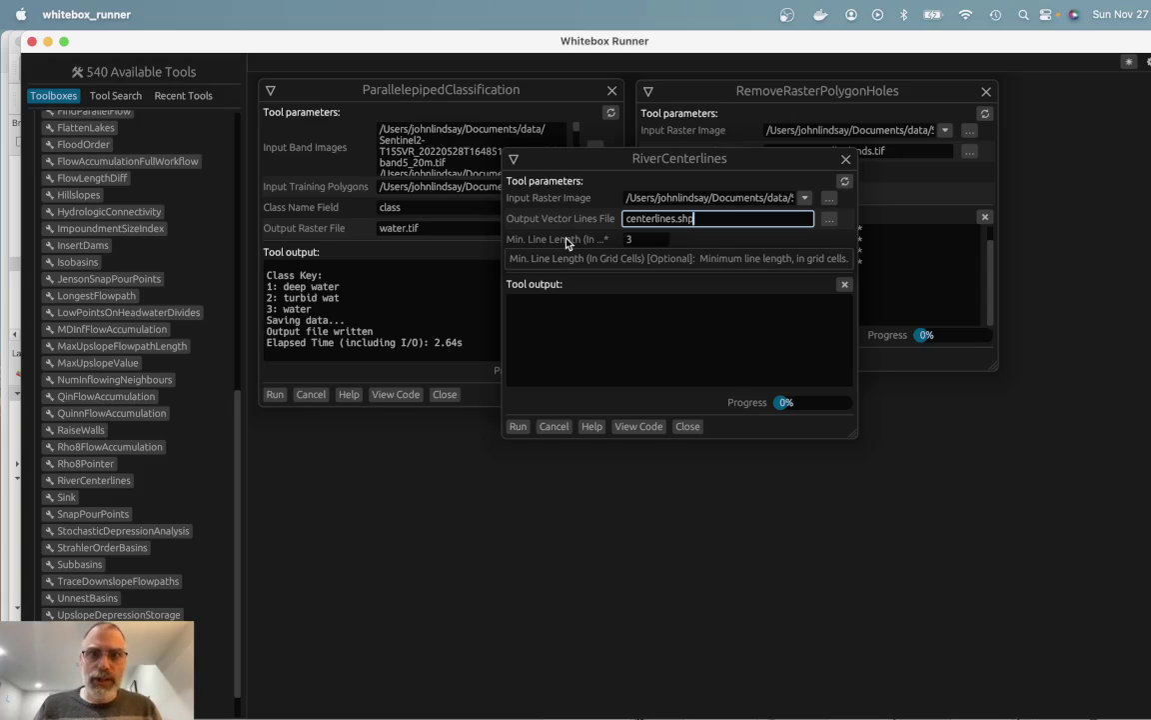
{"action": "left_click", "coordinate": [637, 240]}
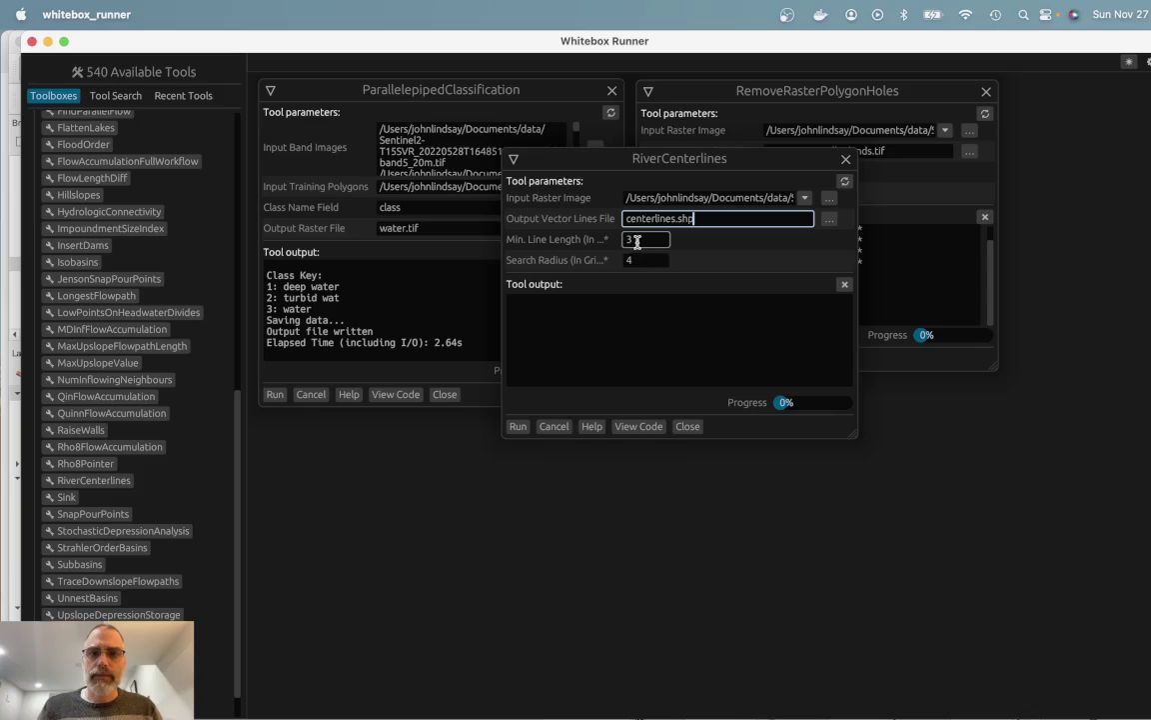
Step: Replace the Min. Line Length value 3 with 25
{"action": "double_click", "coordinate": [637, 240]}
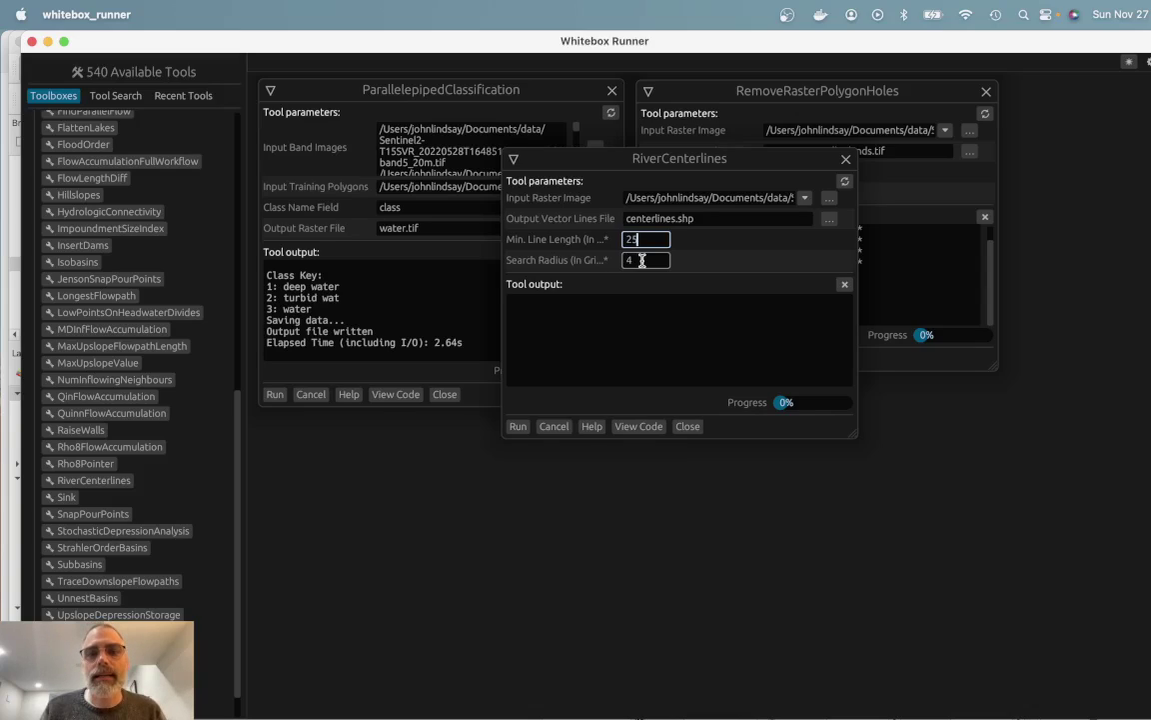
Step: Change the search radius from 4 to 5 and run RiverCenterlines
{"action": "key", "text": "Tab"}
{"action": "key", "text": "BackSpace"}
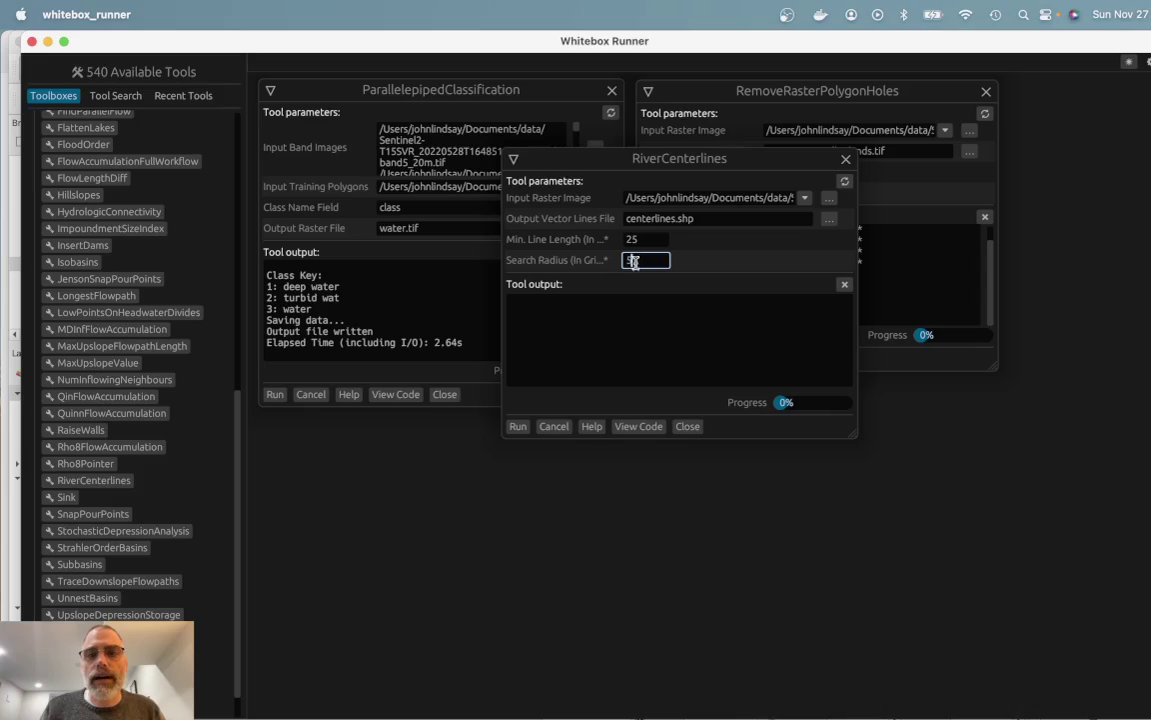
{"action": "type", "text": "5"}
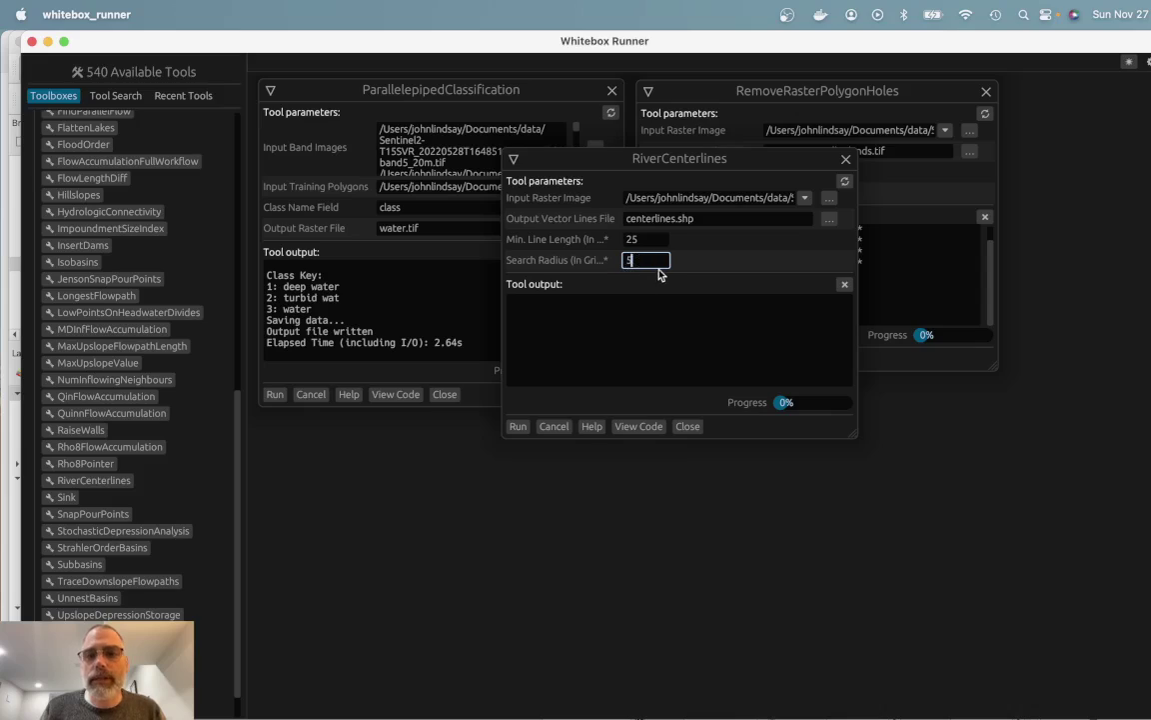
{"action": "left_click", "coordinate": [517, 427]}
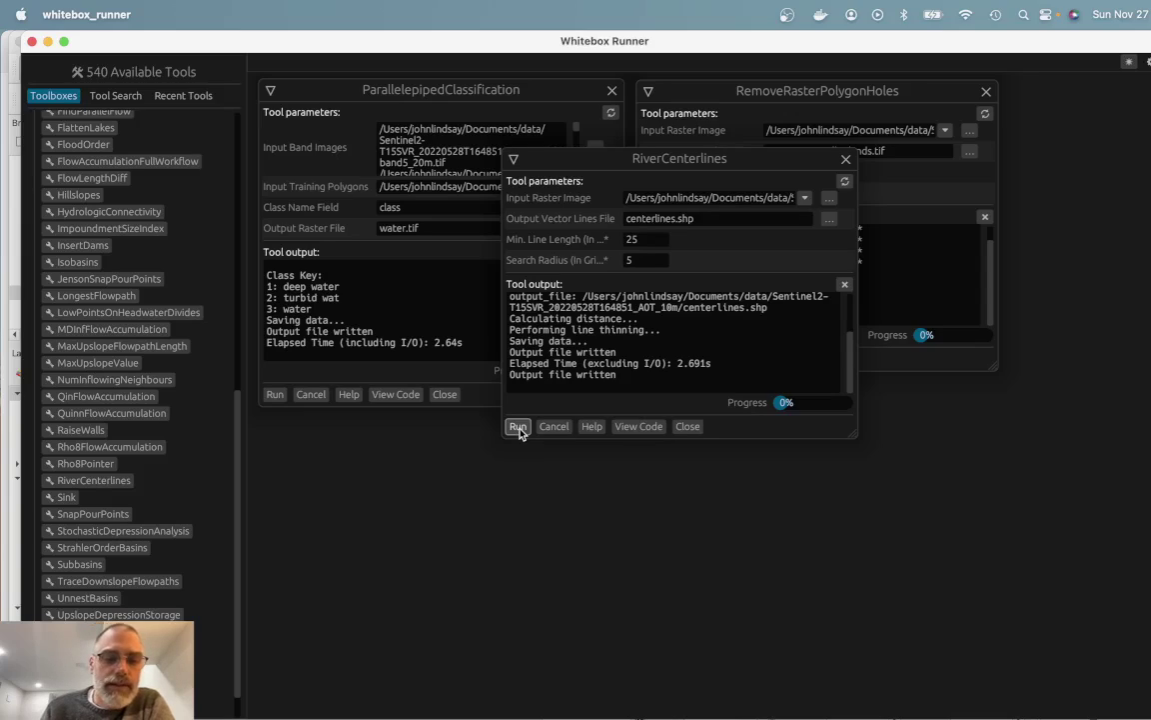
Step: Add centerlines.shp from the Browser to the QGIS map
{"action": "left_click", "coordinate": [391, 712]}
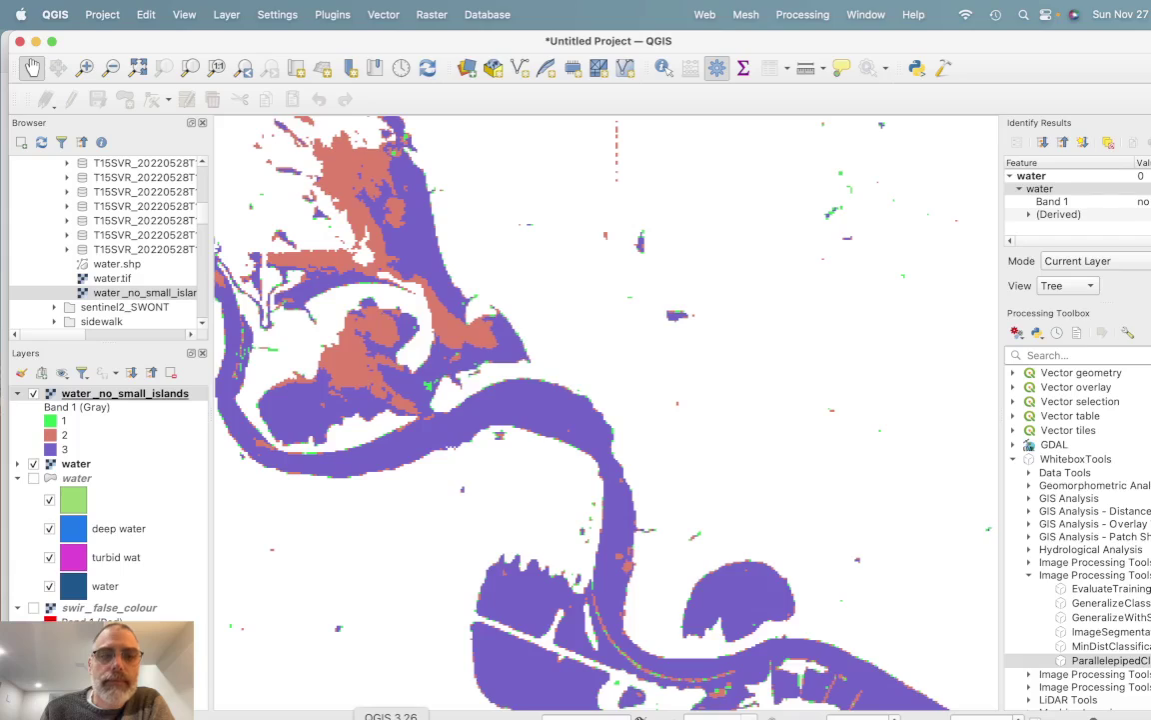
{"action": "scroll", "coordinate": [113, 250], "scroll_direction": "up", "scroll_amount": 8}
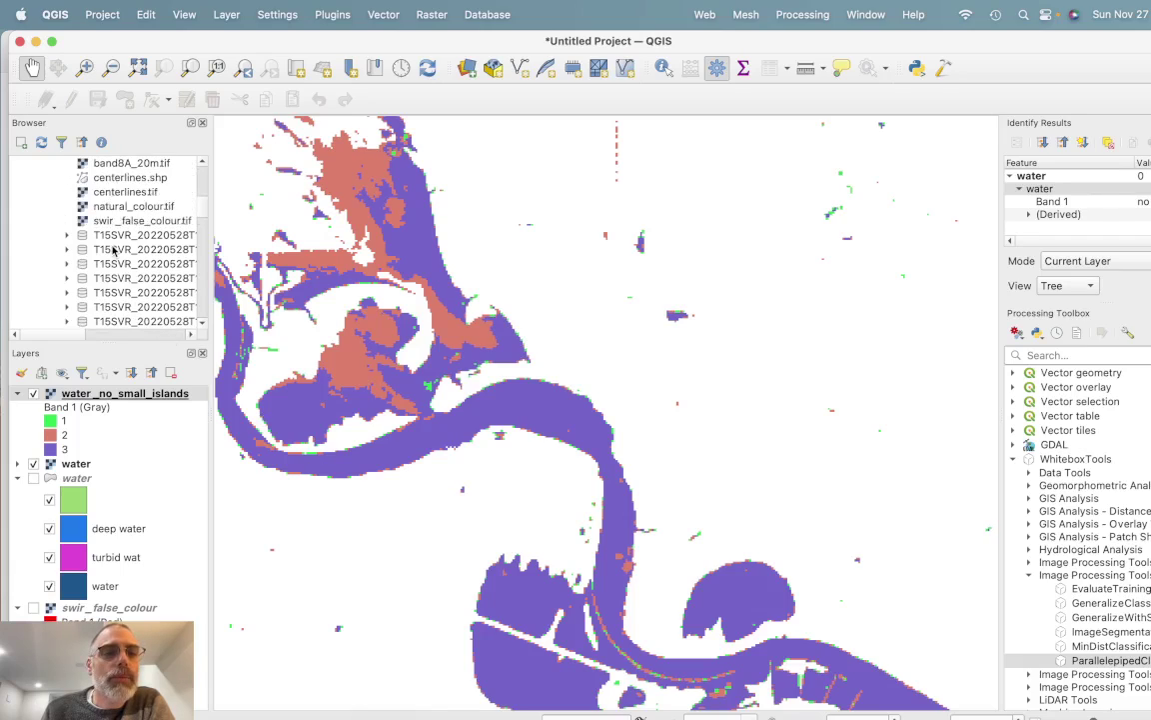
{"action": "scroll", "coordinate": [113, 249], "scroll_direction": "down", "scroll_amount": 3}
{"action": "scroll", "coordinate": [113, 249], "scroll_direction": "down", "scroll_amount": 2}
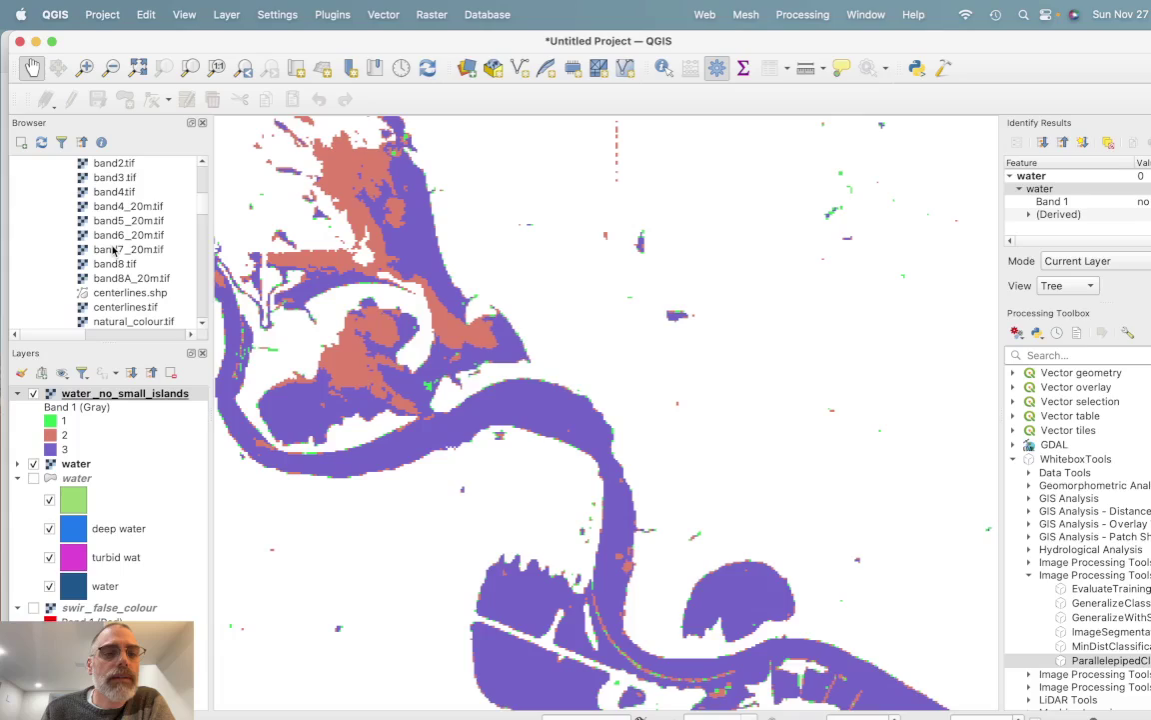
{"action": "double_click", "coordinate": [124, 293]}
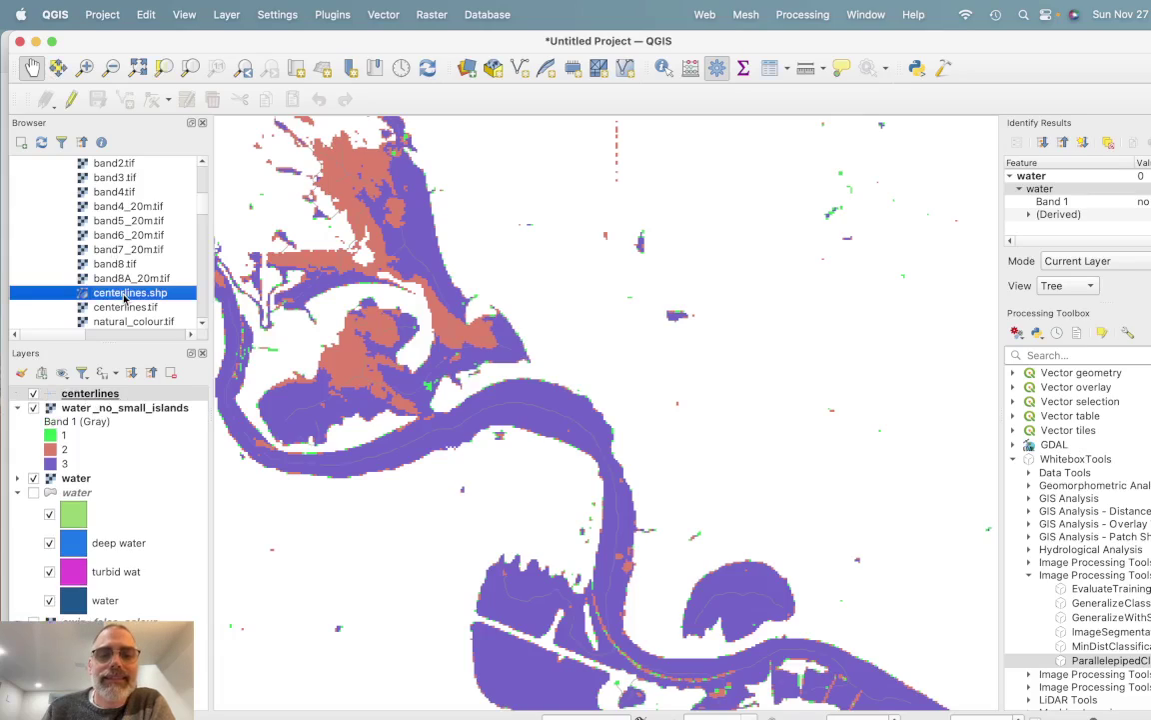
Step: Style the centerlines layer as black lines 0.46 wide
{"action": "left_click", "coordinate": [85, 395]}
{"action": "double_click", "coordinate": [85, 396]}
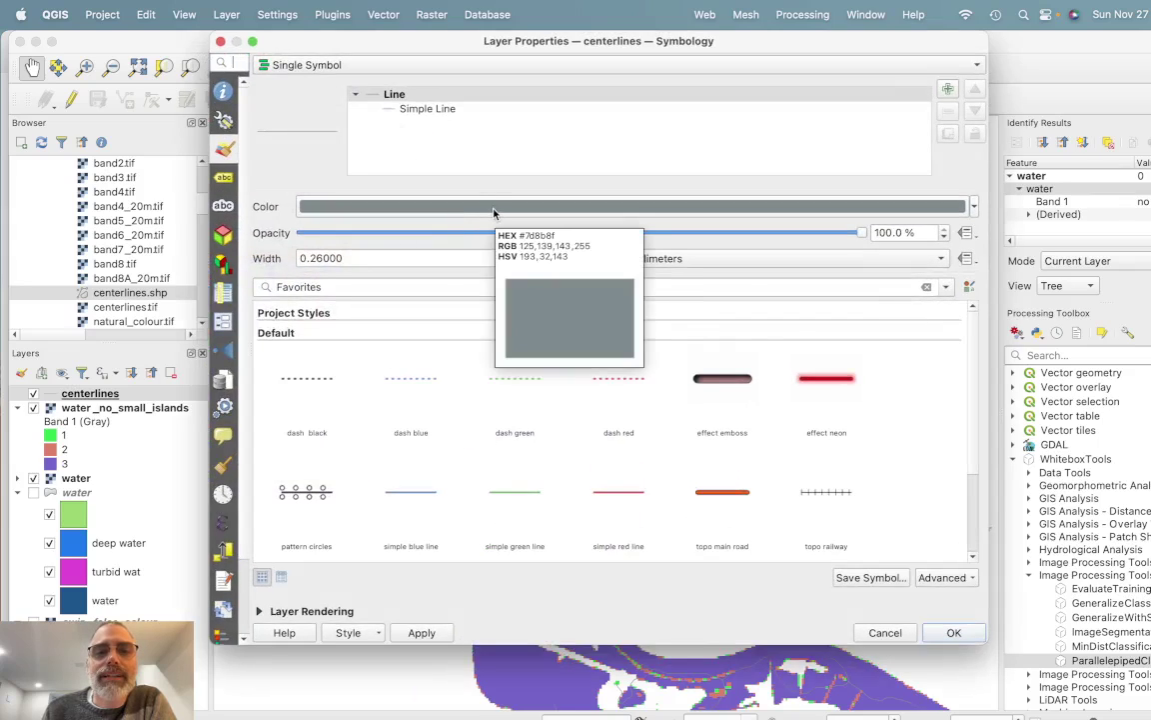
{"action": "left_click", "coordinate": [495, 211]}
{"action": "left_click", "coordinate": [392, 297]}
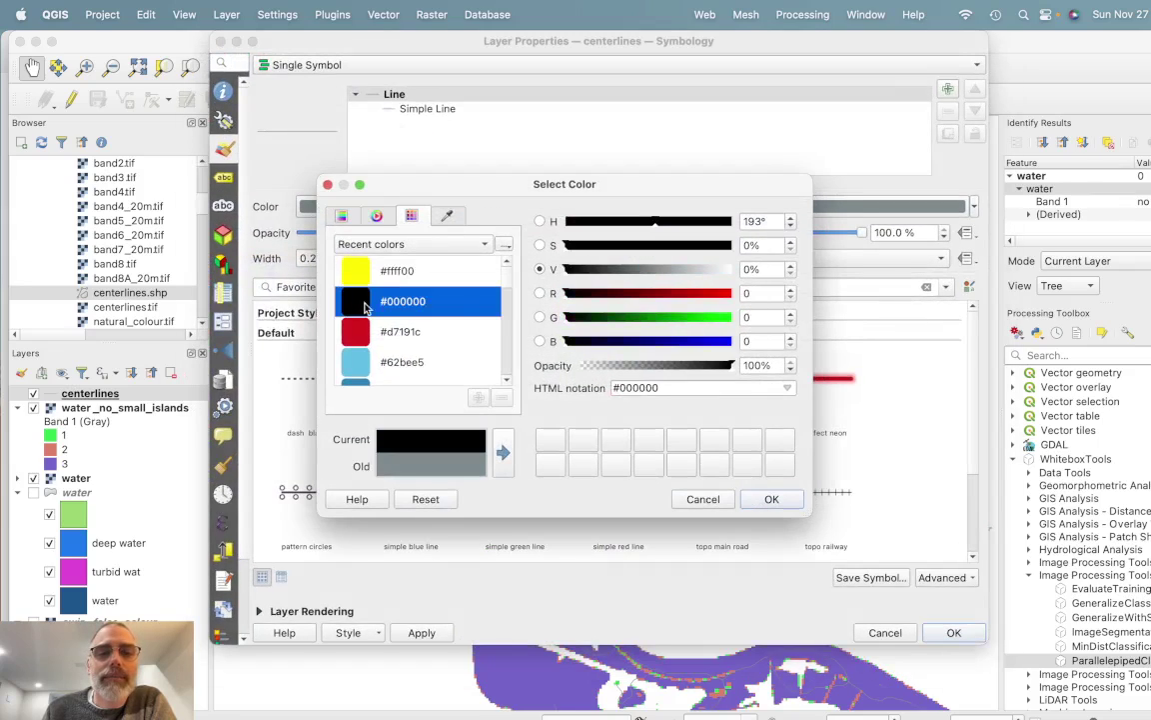
{"action": "left_click", "coordinate": [771, 499]}
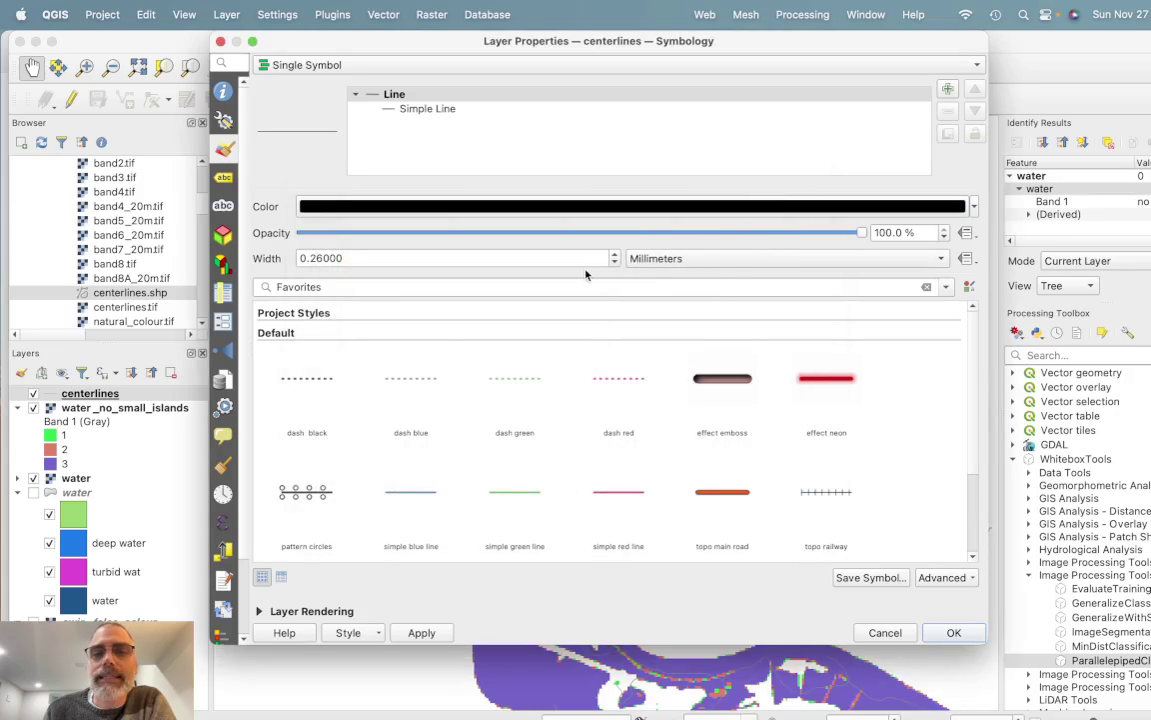
{"action": "left_click", "coordinate": [616, 255]}
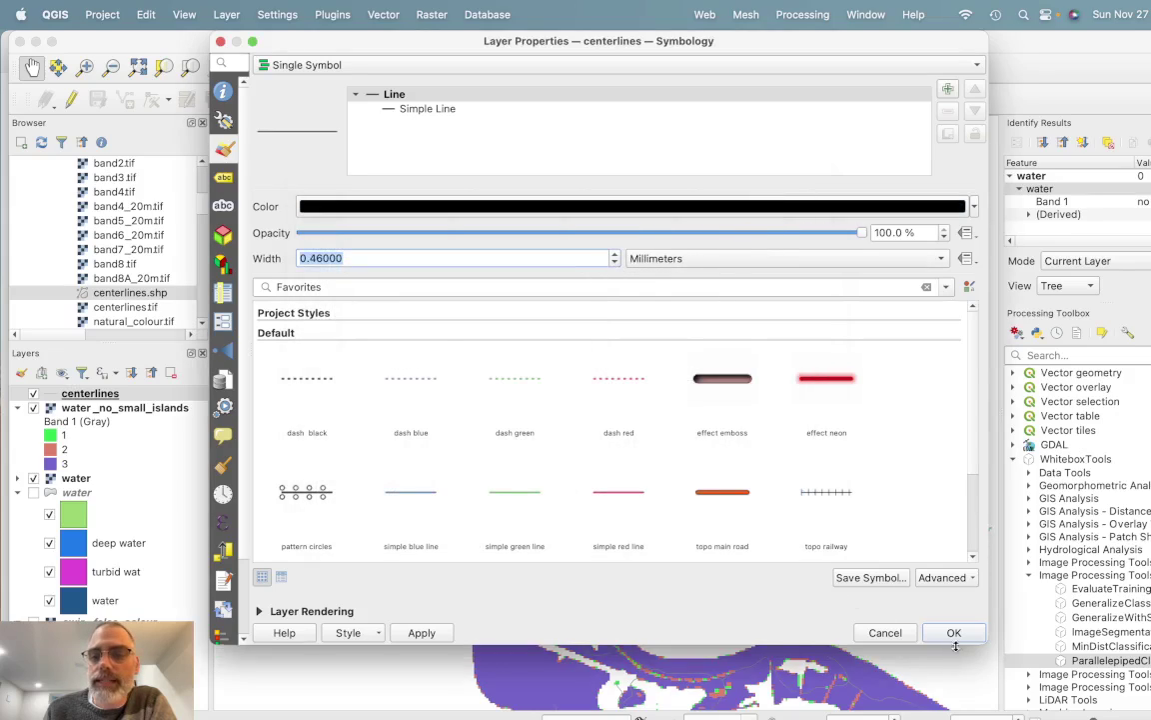
{"action": "left_click", "coordinate": [953, 631]}
{"action": "scroll", "coordinate": [832, 628], "scroll_direction": "down", "scroll_amount": 5}
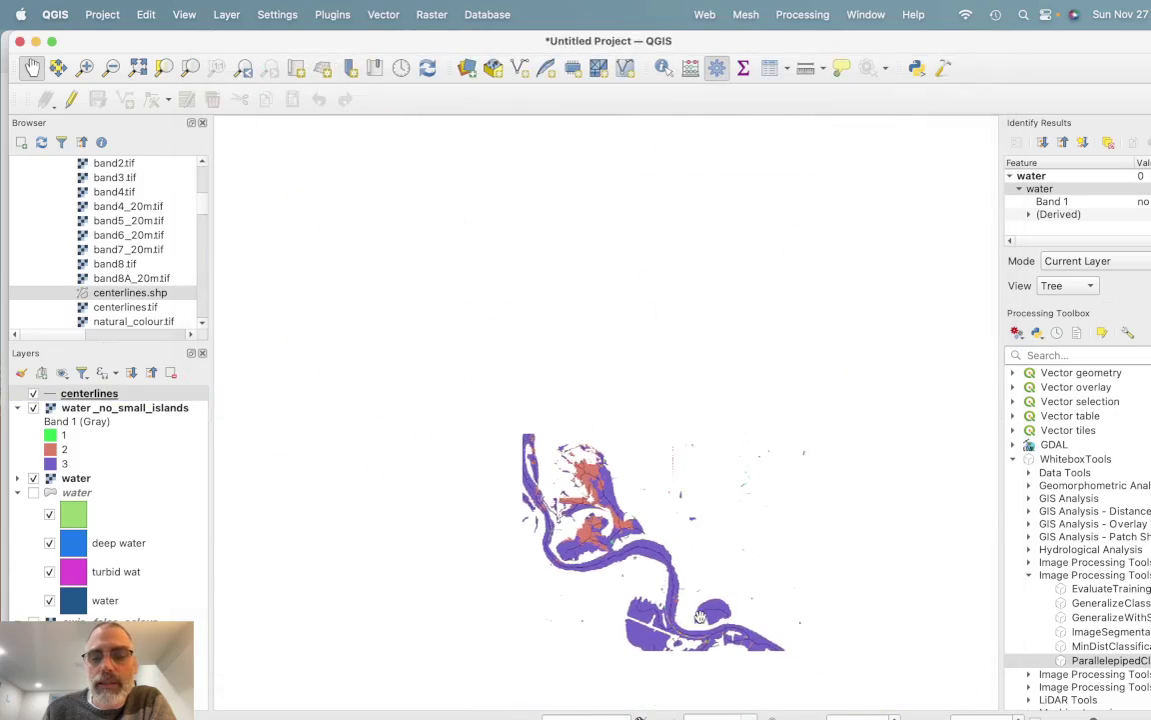
{"action": "scroll", "coordinate": [689, 539], "scroll_direction": "up", "scroll_amount": 3}
{"action": "scroll", "coordinate": [689, 540], "scroll_direction": "down", "scroll_amount": 2}
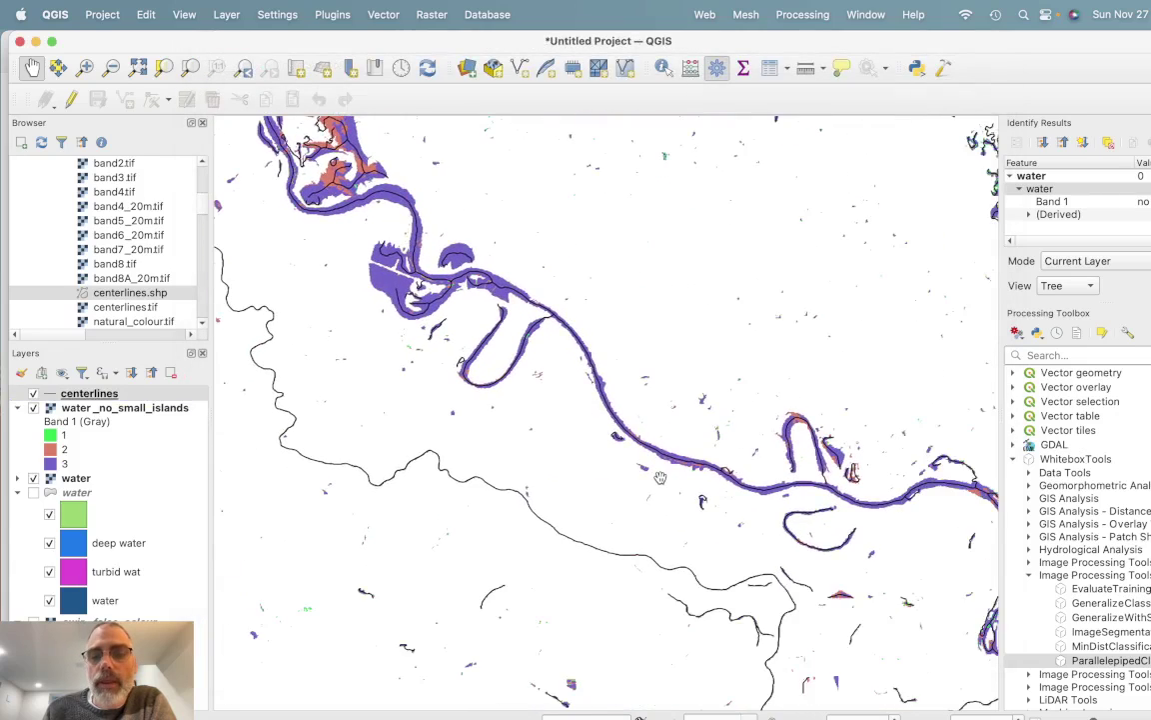
{"action": "scroll", "coordinate": [508, 433], "scroll_direction": "up", "scroll_amount": 2}
{"action": "scroll", "coordinate": [441, 450], "scroll_direction": "up", "scroll_amount": 1}
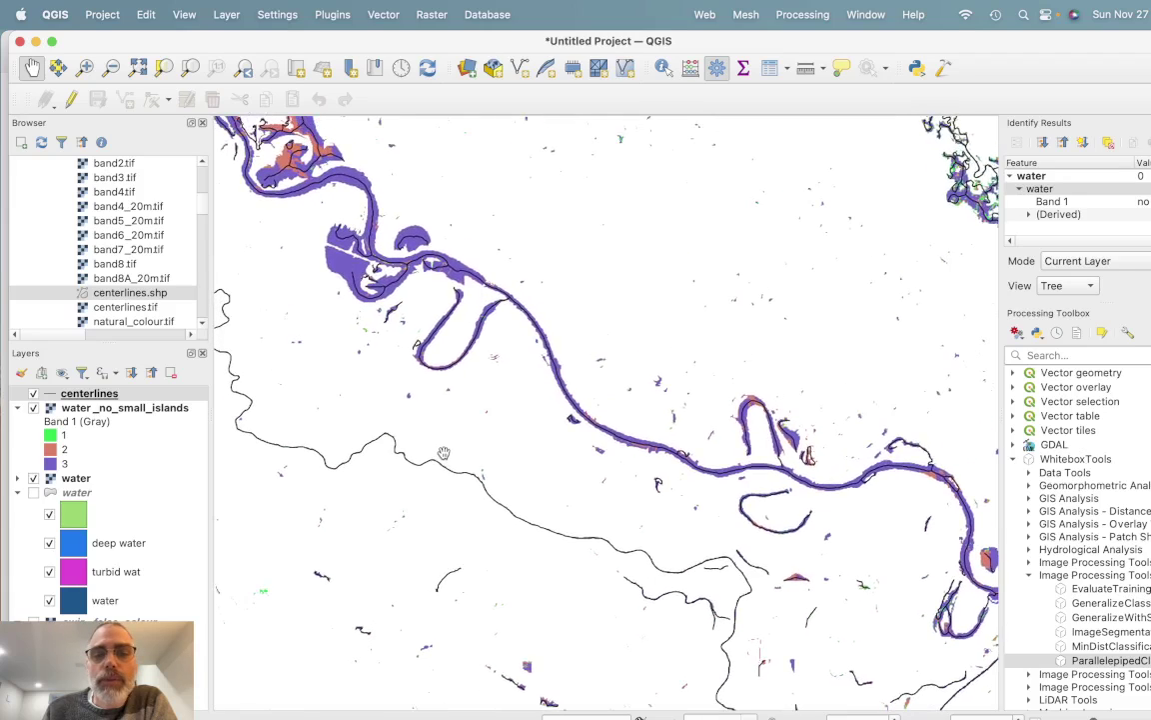
{"action": "scroll", "coordinate": [520, 408], "scroll_direction": "up", "scroll_amount": 1}
{"action": "scroll", "coordinate": [521, 408], "scroll_direction": "up", "scroll_amount": 1}
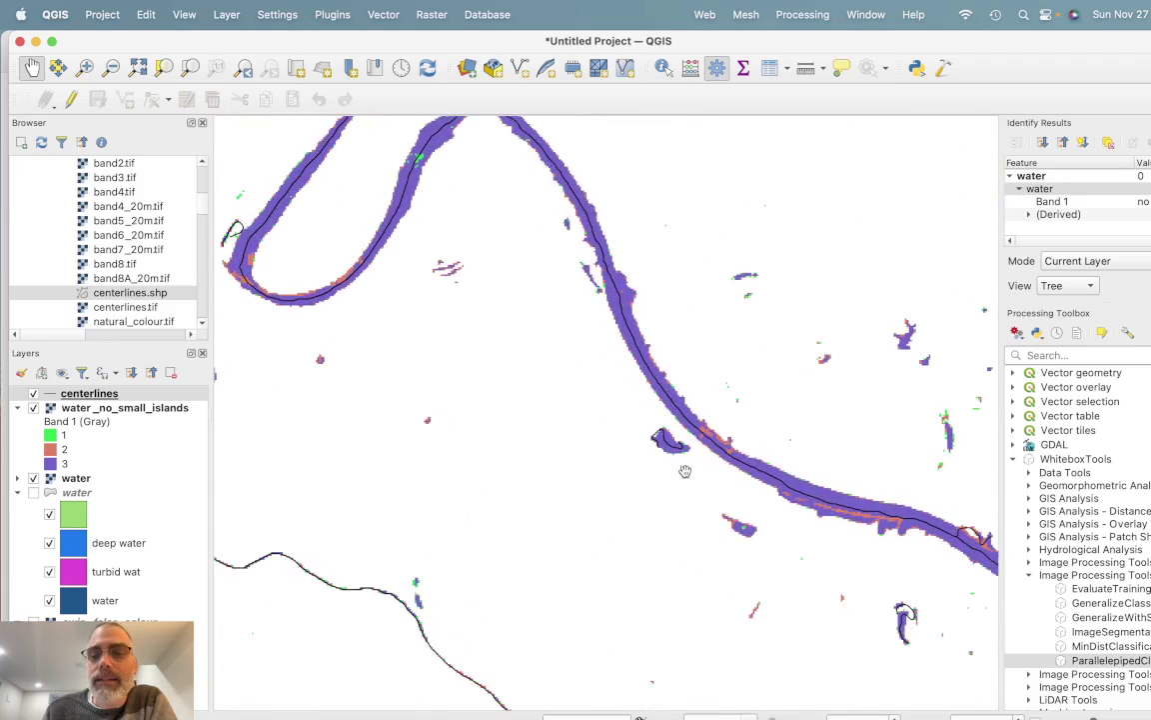
{"action": "scroll", "coordinate": [617, 425], "scroll_direction": "up", "scroll_amount": 1}
{"action": "scroll", "coordinate": [616, 421], "scroll_direction": "down", "scroll_amount": 1}
{"action": "scroll", "coordinate": [667, 417], "scroll_direction": "down", "scroll_amount": 1}
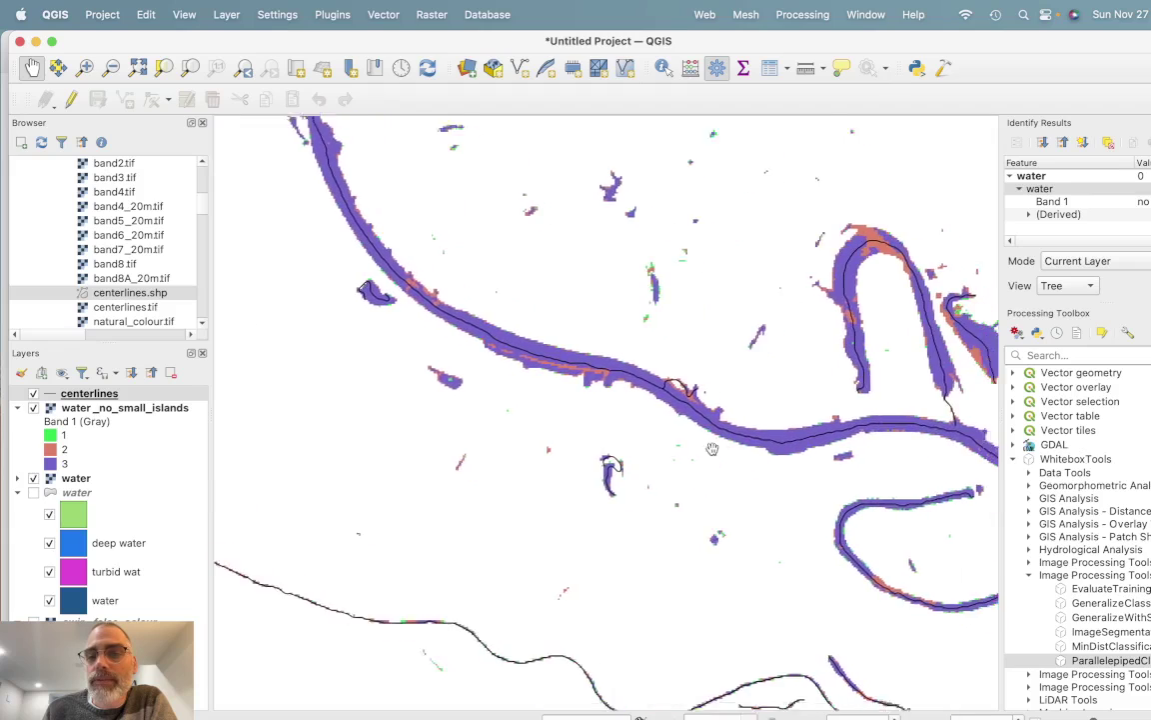
{"action": "scroll", "coordinate": [679, 408], "scroll_direction": "up", "scroll_amount": 1}
{"action": "left_click_drag", "start_coordinate": [678, 409], "coordinate": [550, 373]}
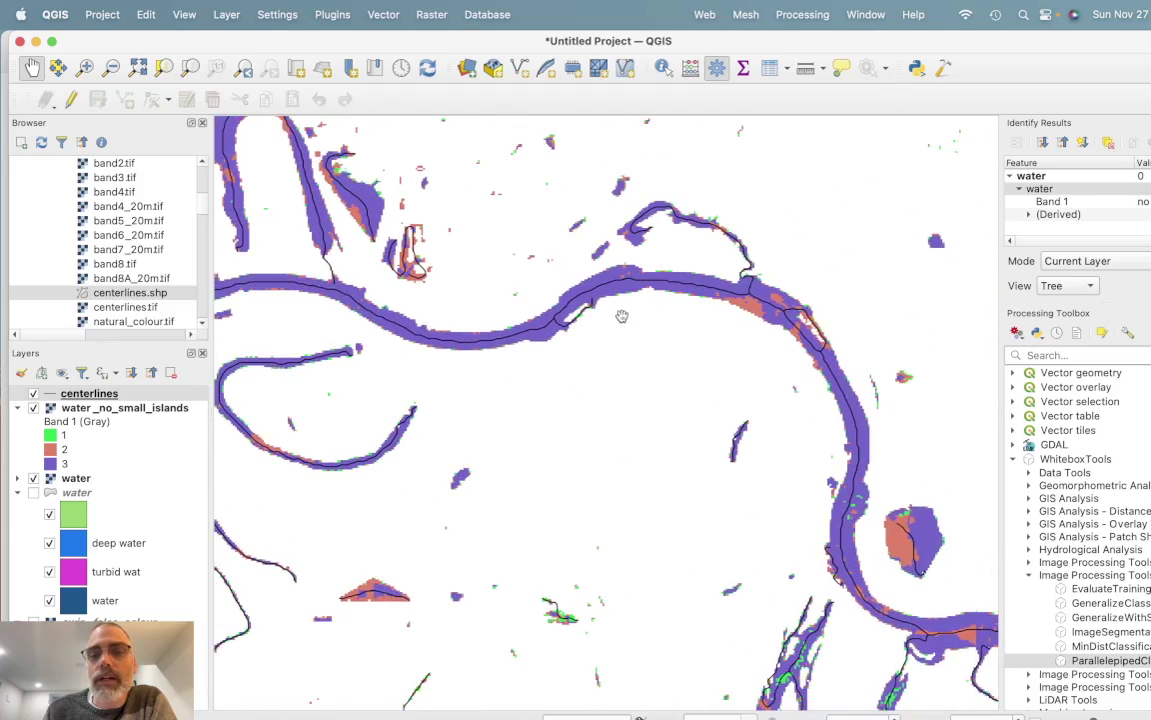
{"action": "left_click_drag", "start_coordinate": [760, 358], "coordinate": [706, 320]}
{"action": "scroll", "coordinate": [716, 258], "scroll_direction": "up", "scroll_amount": 2}
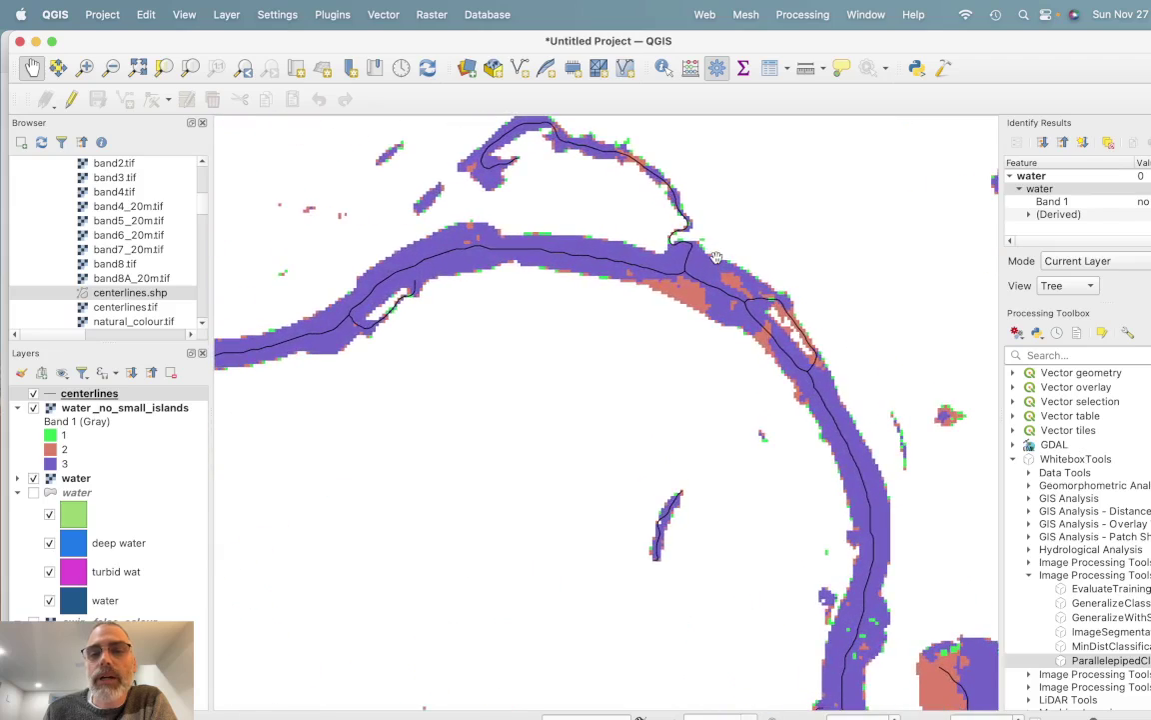
{"action": "scroll", "coordinate": [689, 287], "scroll_direction": "up", "scroll_amount": 3}
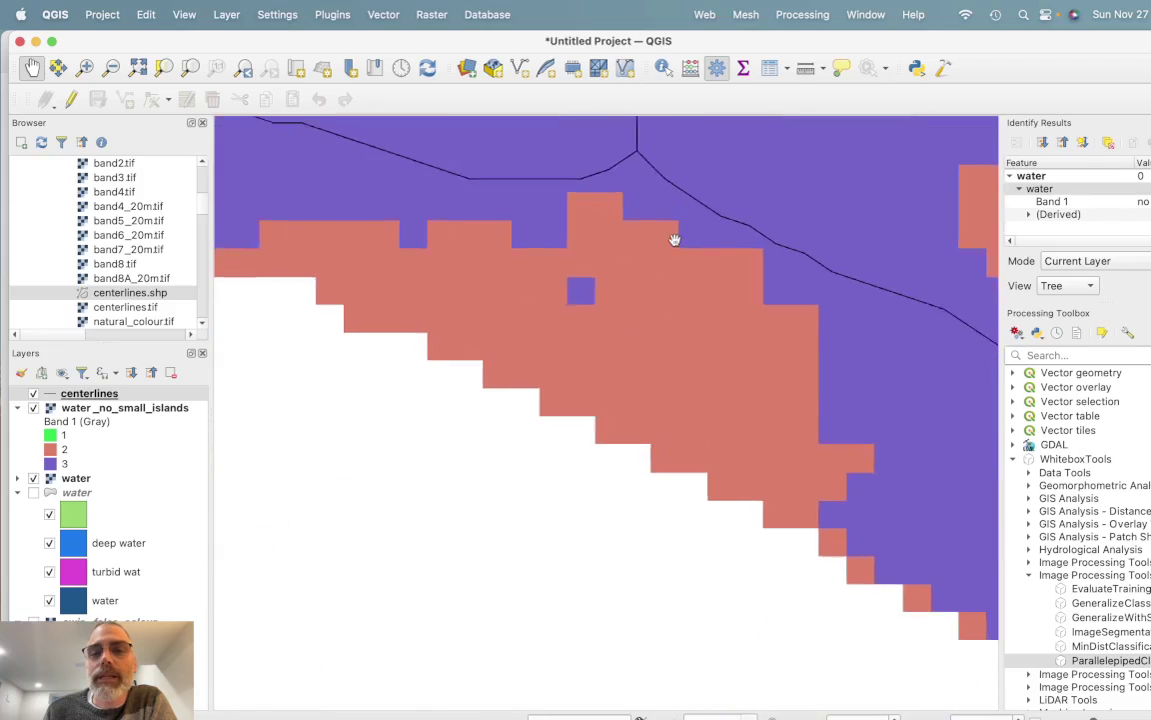
{"action": "scroll", "coordinate": [674, 239], "scroll_direction": "down", "scroll_amount": 1}
{"action": "scroll", "coordinate": [683, 258], "scroll_direction": "down", "scroll_amount": 3}
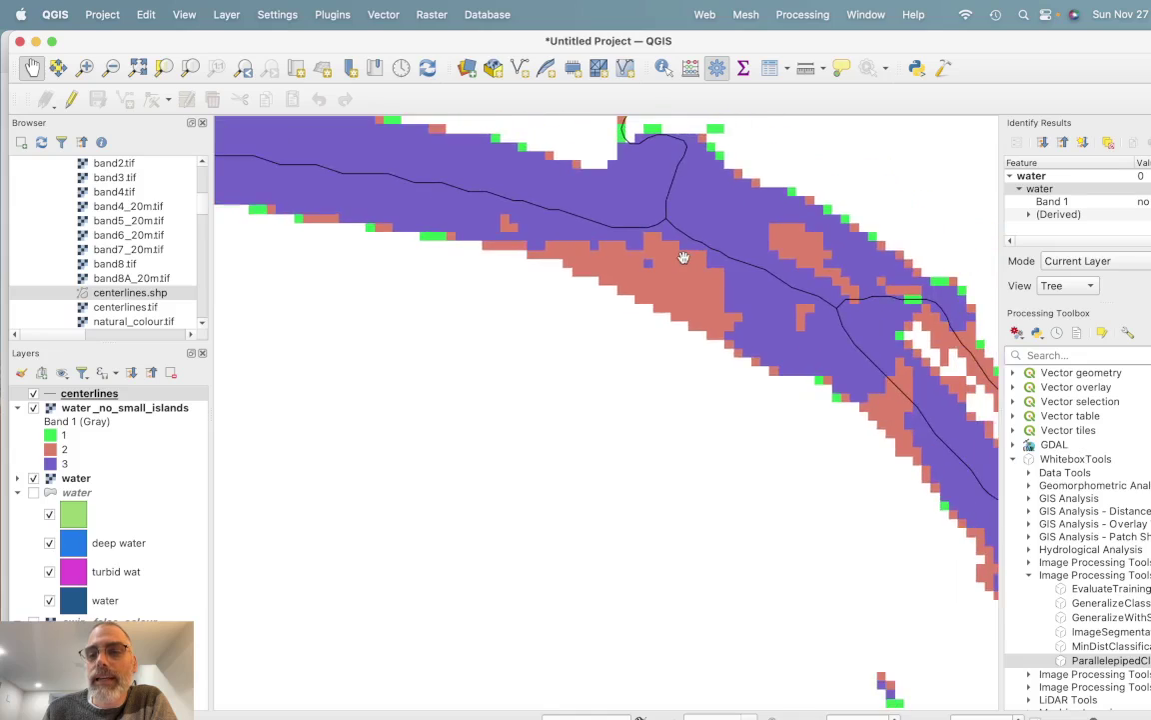
{"action": "scroll", "coordinate": [584, 309], "scroll_direction": "down", "scroll_amount": 4}
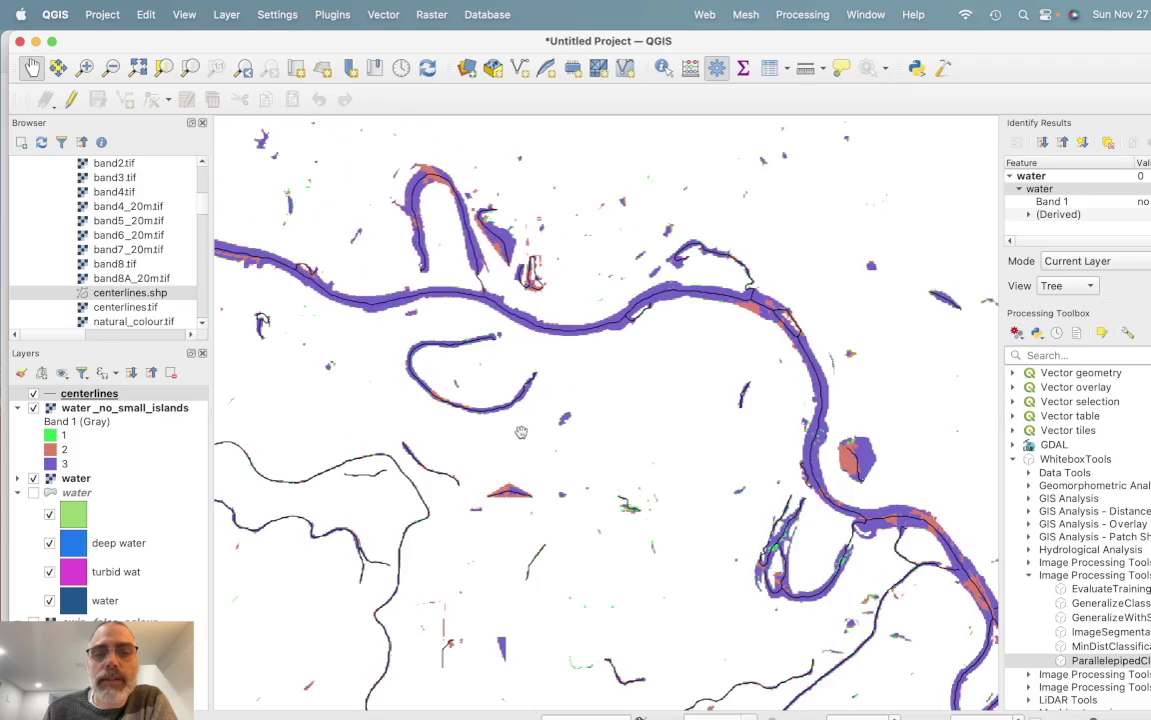
{"action": "scroll", "coordinate": [549, 387], "scroll_direction": "up", "scroll_amount": 4}
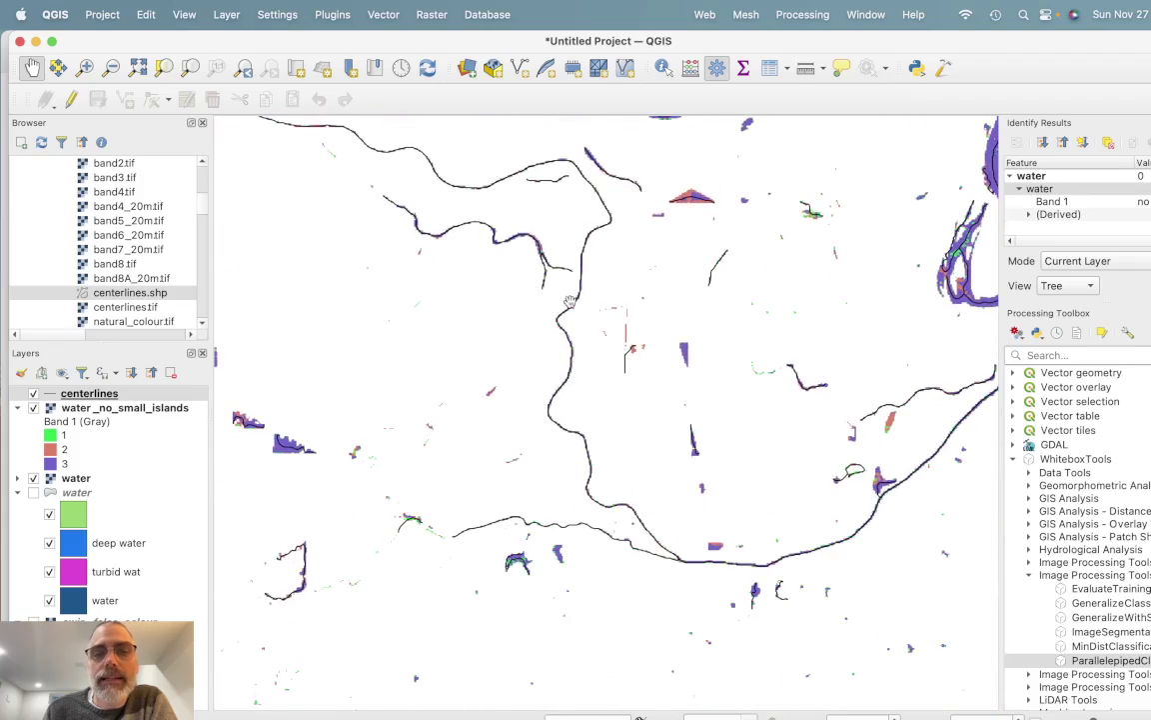
Step: Pan and zoom along the curving river meanders to check the centerlines
{"action": "scroll", "coordinate": [565, 360], "scroll_direction": "up", "scroll_amount": 5}
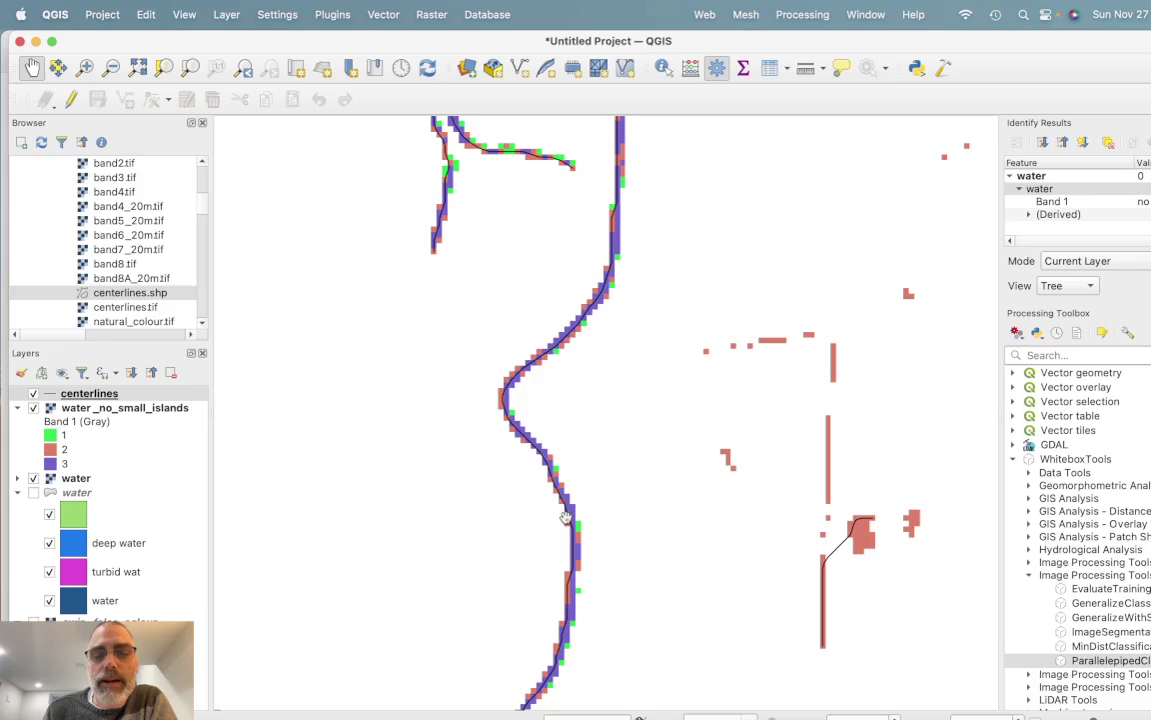
{"action": "left_click_drag", "start_coordinate": [566, 517], "coordinate": [434, 352]}
{"action": "left_click_drag", "start_coordinate": [846, 391], "coordinate": [488, 360]}
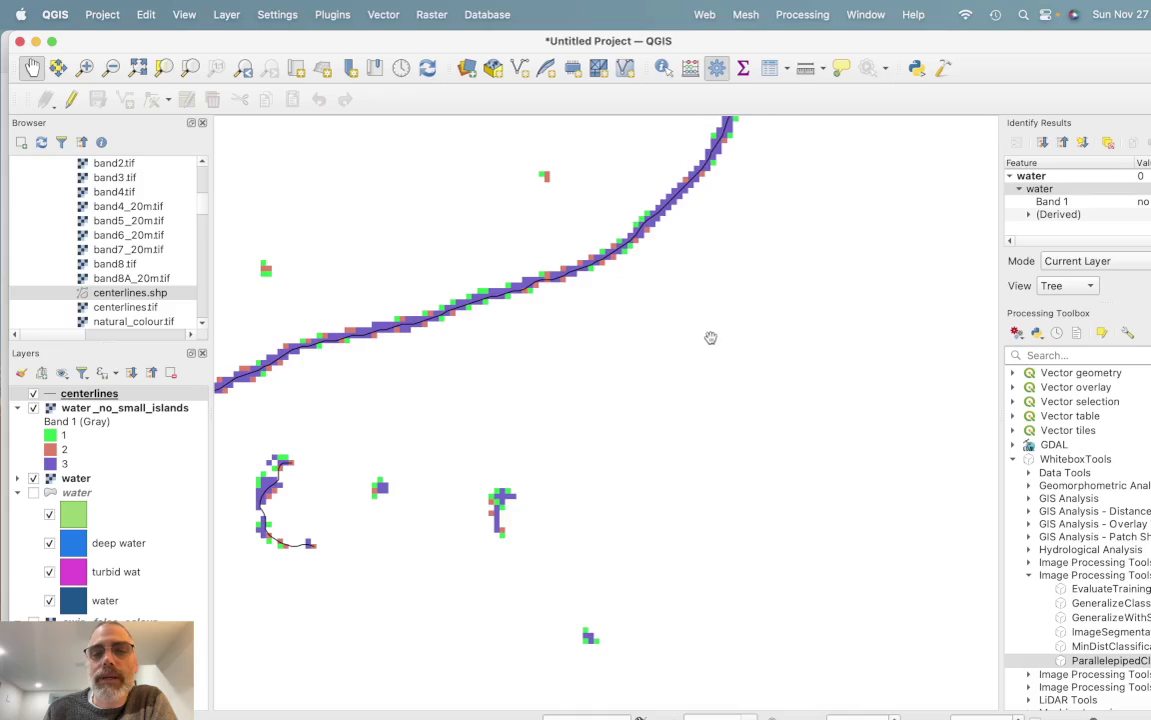
{"action": "scroll", "coordinate": [625, 365], "scroll_direction": "down", "scroll_amount": 3}
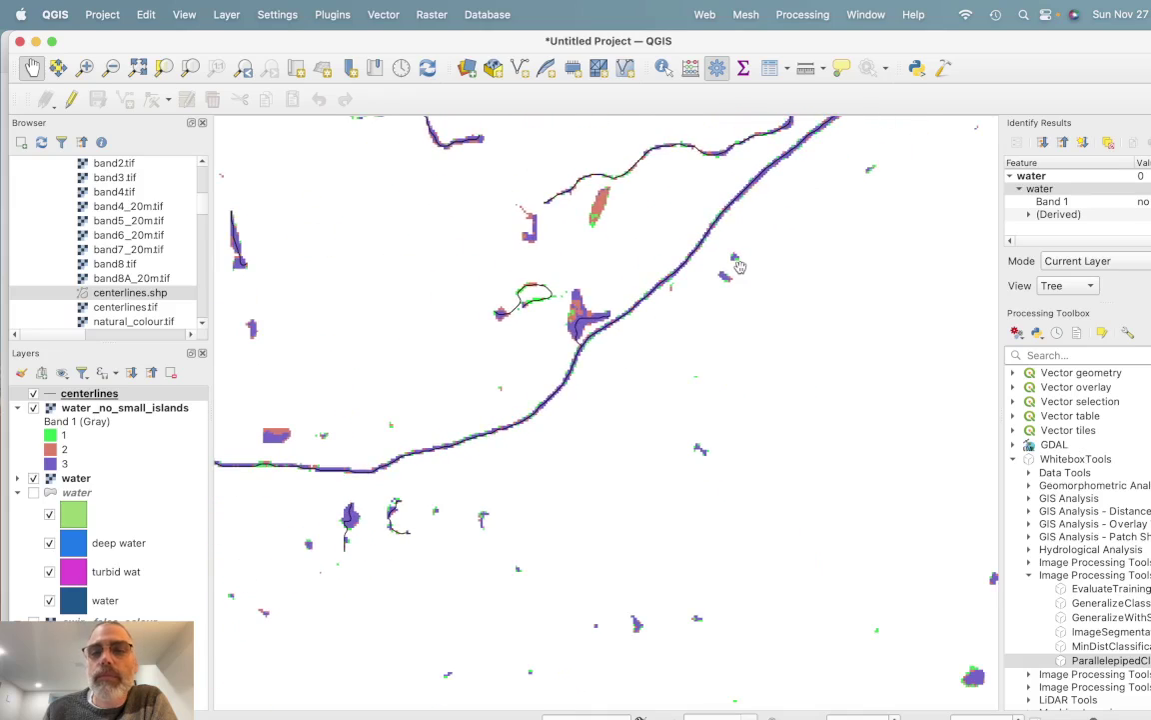
{"action": "scroll", "coordinate": [599, 377], "scroll_direction": "up", "scroll_amount": 3}
{"action": "scroll", "coordinate": [789, 270], "scroll_direction": "down", "scroll_amount": 3}
{"action": "left_click_drag", "start_coordinate": [363, 477], "coordinate": [611, 317]}
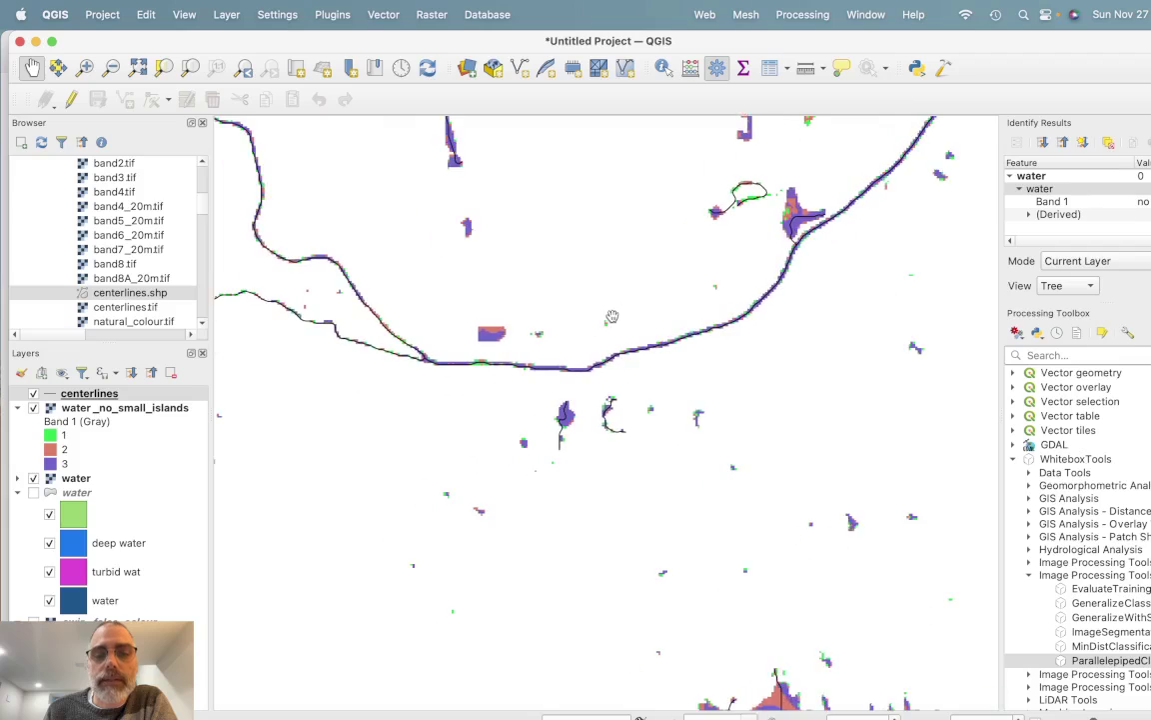
{"action": "scroll", "coordinate": [612, 317], "scroll_direction": "down", "scroll_amount": 5}
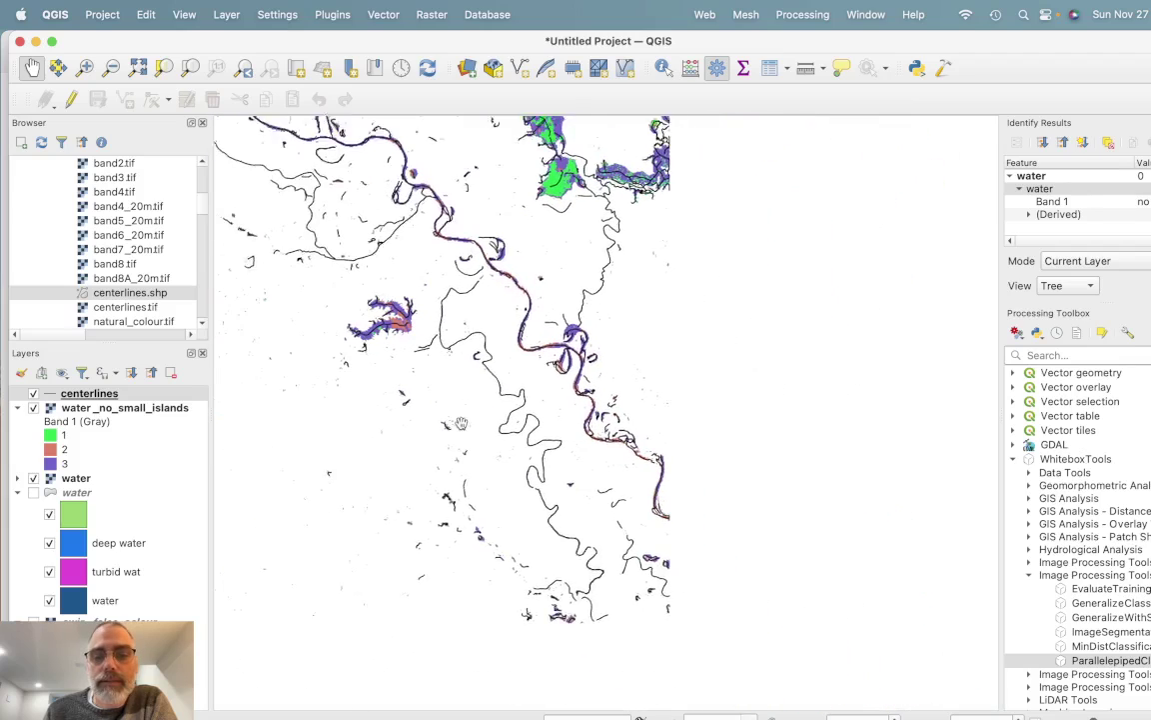
{"action": "scroll", "coordinate": [455, 425], "scroll_direction": "up", "scroll_amount": 3}
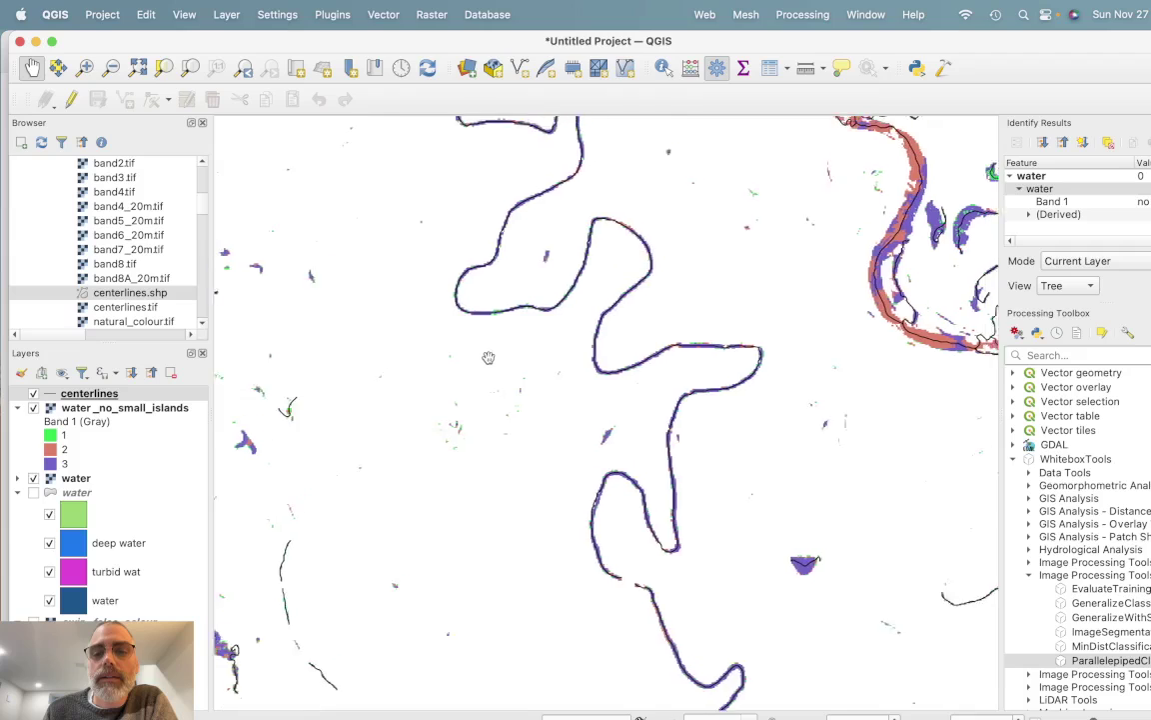
{"action": "scroll", "coordinate": [487, 357], "scroll_direction": "up", "scroll_amount": 5}
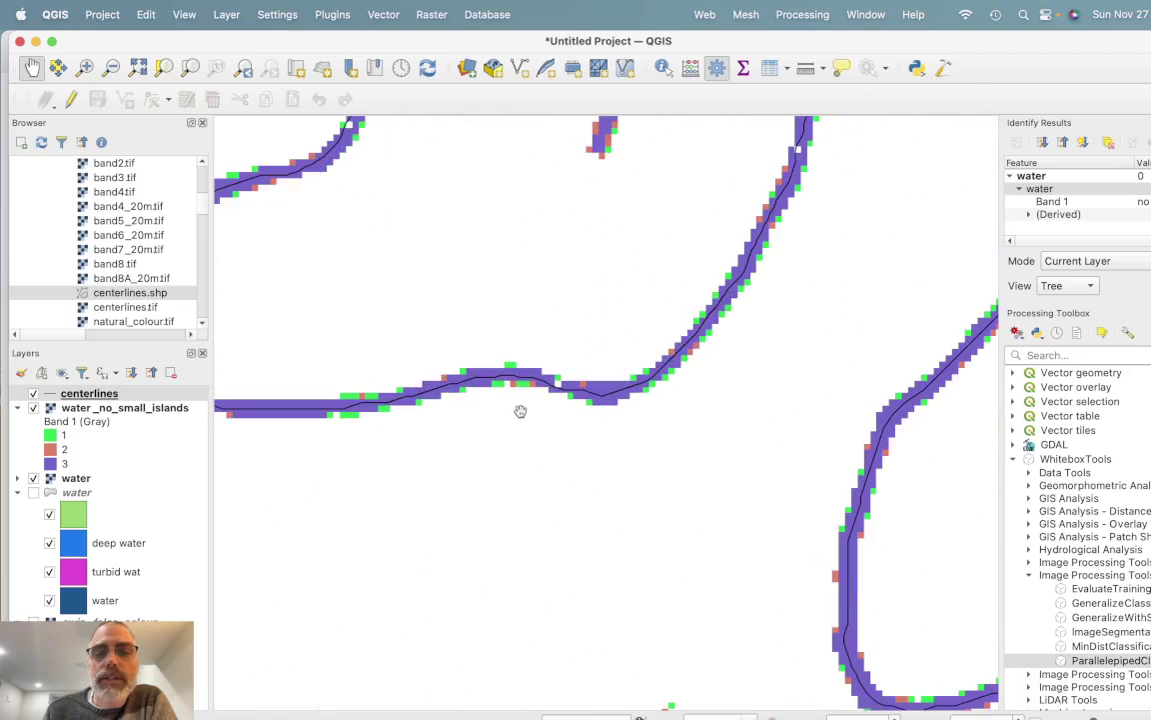
{"action": "left_click_drag", "start_coordinate": [491, 411], "coordinate": [745, 482]}
{"action": "mouse_move", "coordinate": [706, 416]}
{"action": "left_mouse_down"}
{"action": "mouse_move", "coordinate": [706, 673]}
{"action": "mouse_move", "coordinate": [497, 689]}
{"action": "left_mouse_up"}
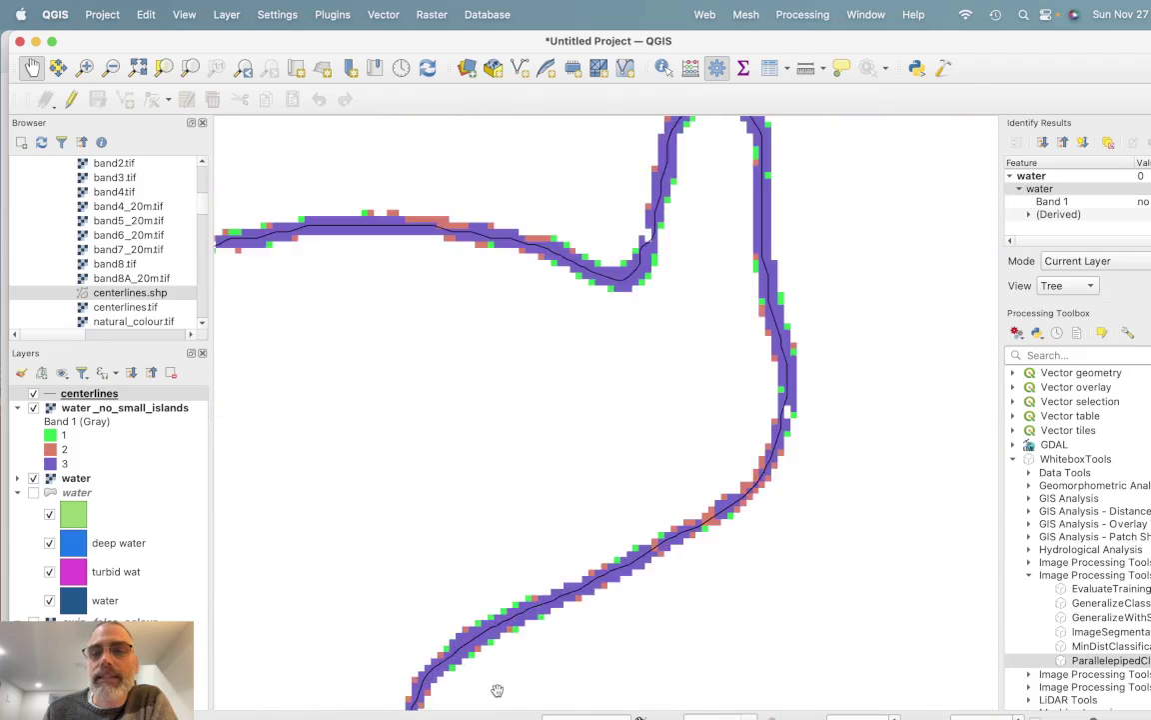
{"action": "left_click_drag", "start_coordinate": [470, 420], "coordinate": [504, 599]}
{"action": "mouse_move", "coordinate": [408, 553]}
{"action": "left_mouse_down"}
{"action": "mouse_move", "coordinate": [584, 536]}
{"action": "mouse_move", "coordinate": [754, 684]}
{"action": "left_mouse_up"}
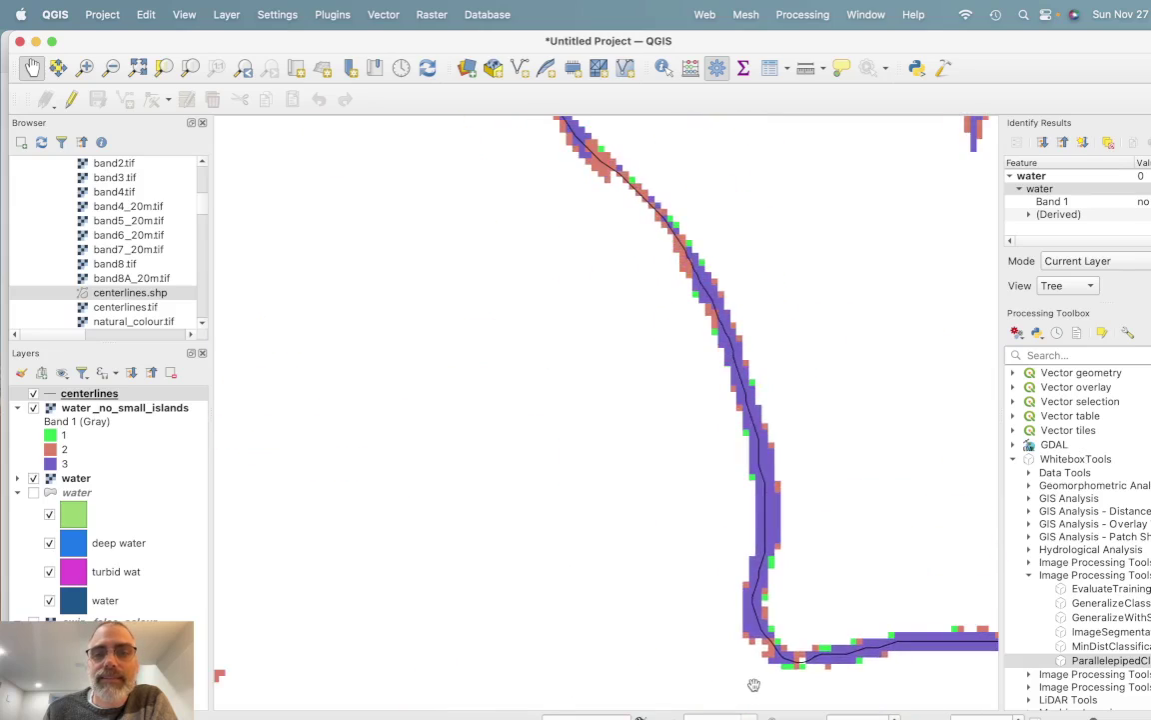
{"action": "left_click_drag", "start_coordinate": [539, 250], "coordinate": [607, 593]}
{"action": "left_click_drag", "start_coordinate": [663, 319], "coordinate": [706, 569]}
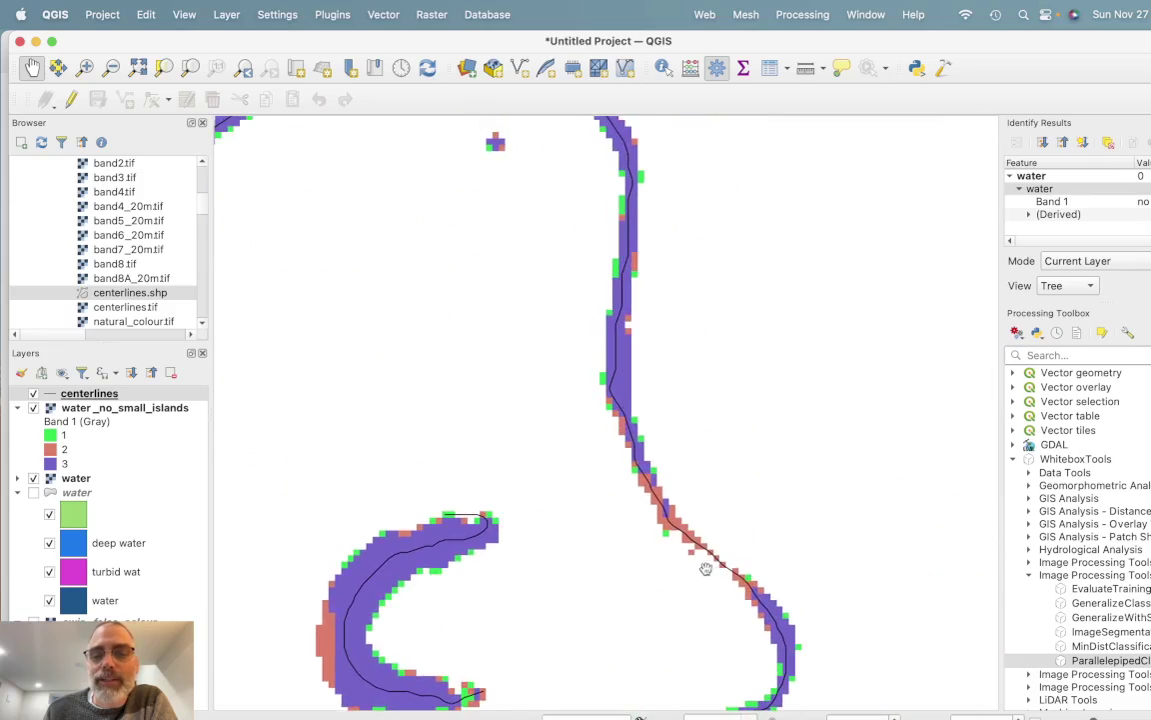
Step: Follow the river through its vertical and descending reaches, checking centerline fit
{"action": "scroll", "coordinate": [743, 575], "scroll_direction": "up", "scroll_amount": 5}
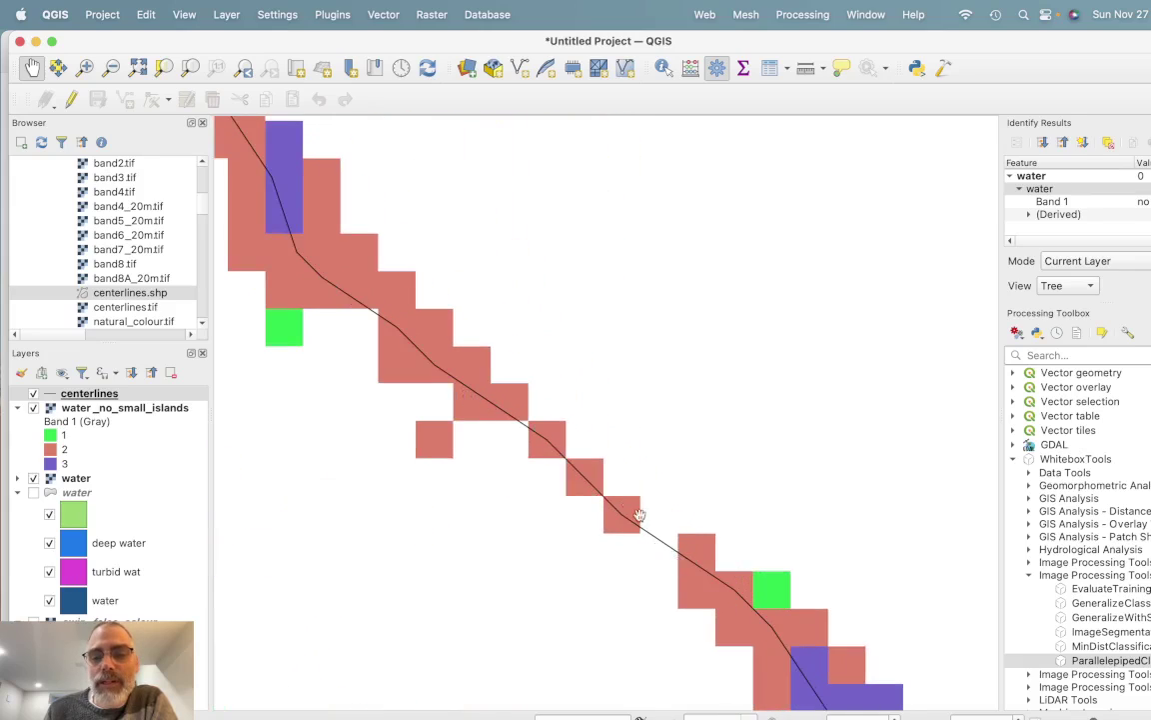
{"action": "scroll", "coordinate": [626, 519], "scroll_direction": "down", "scroll_amount": 5}
{"action": "scroll", "coordinate": [630, 524], "scroll_direction": "up", "scroll_amount": 2}
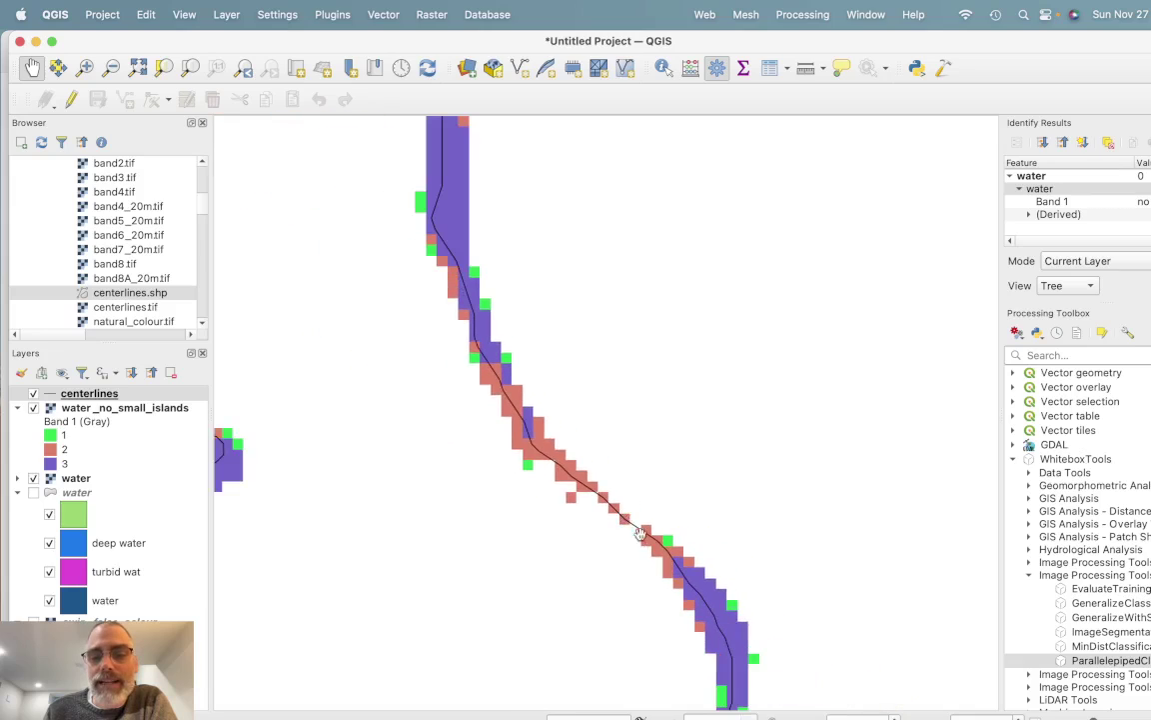
{"action": "scroll", "coordinate": [612, 484], "scroll_direction": "down", "scroll_amount": 5}
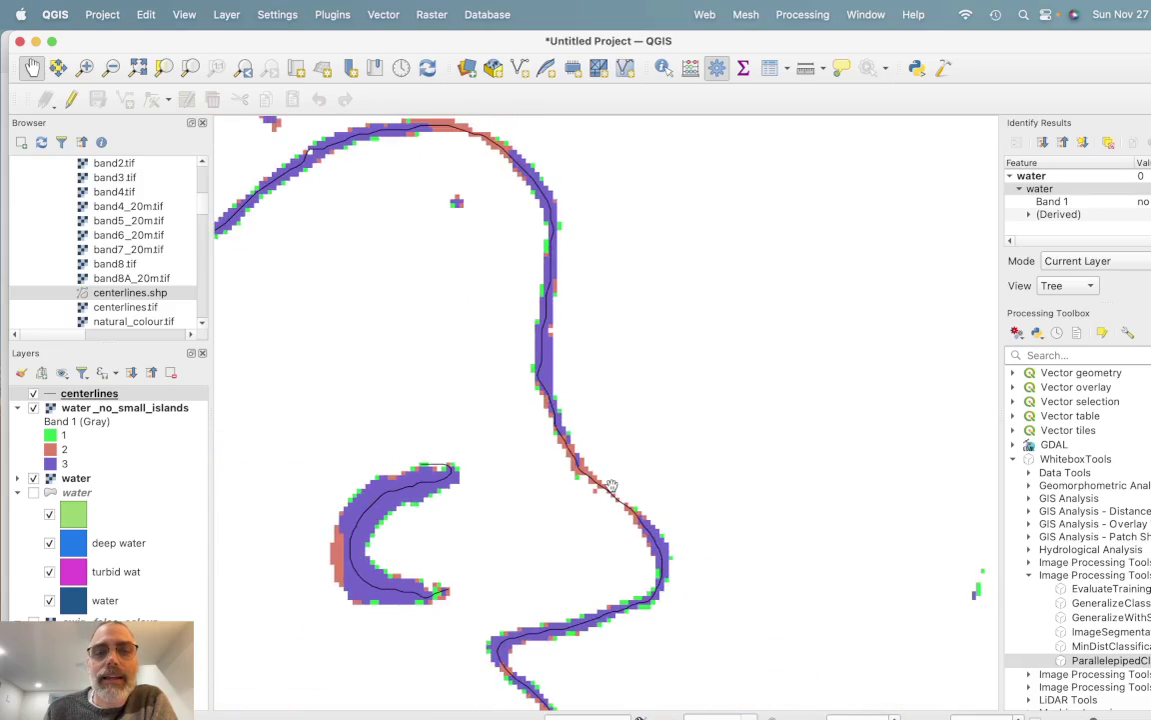
{"action": "scroll", "coordinate": [445, 479], "scroll_direction": "up", "scroll_amount": 2}
{"action": "left_click_drag", "start_coordinate": [456, 528], "coordinate": [647, 380]}
{"action": "scroll", "coordinate": [646, 379], "scroll_direction": "down", "scroll_amount": 5}
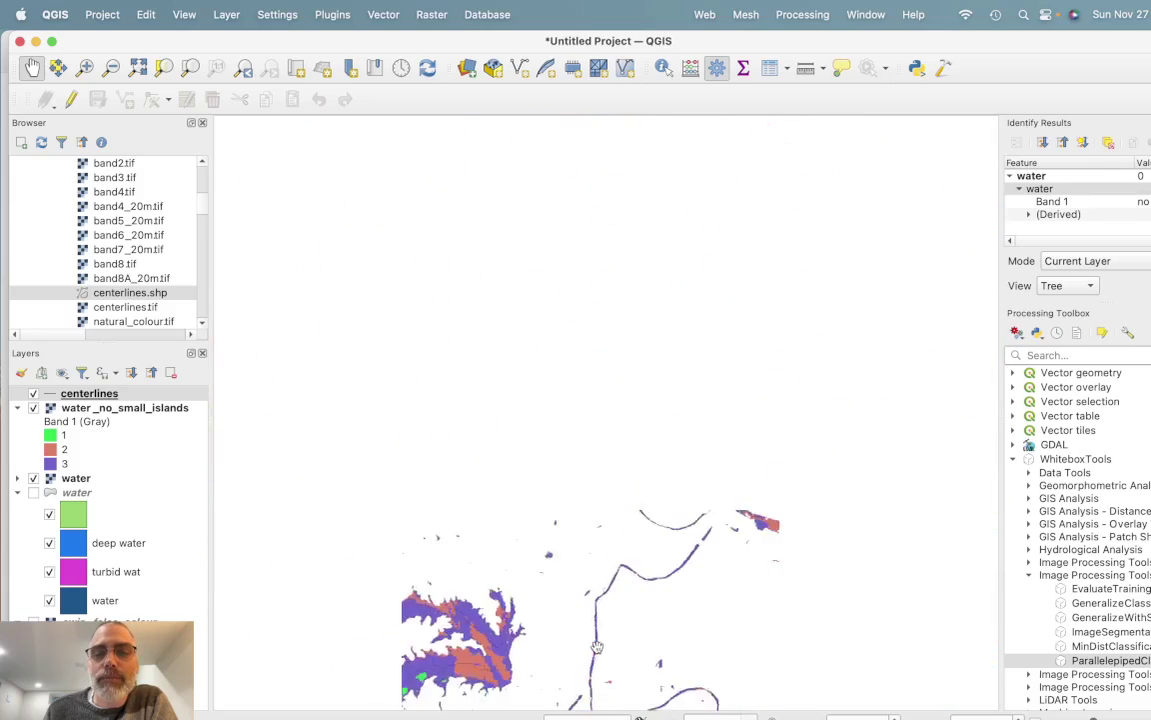
{"action": "scroll", "coordinate": [380, 432], "scroll_direction": "up", "scroll_amount": 5}
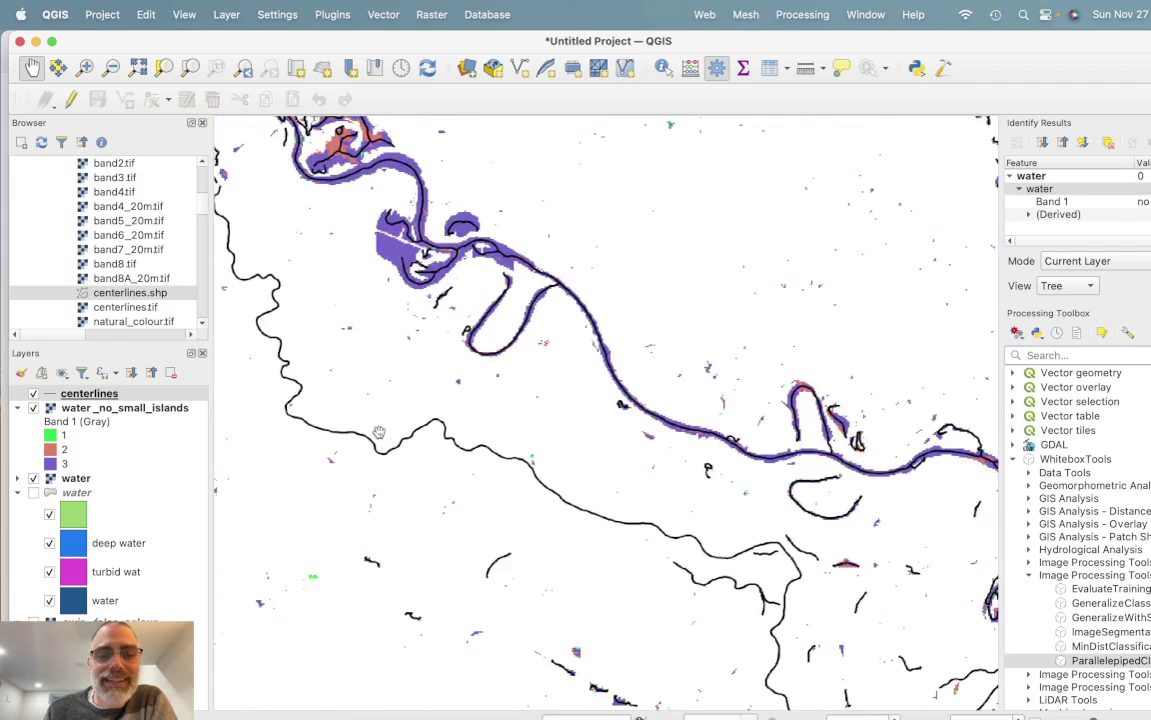
{"action": "left_click_drag", "start_coordinate": [480, 436], "coordinate": [283, 463]}
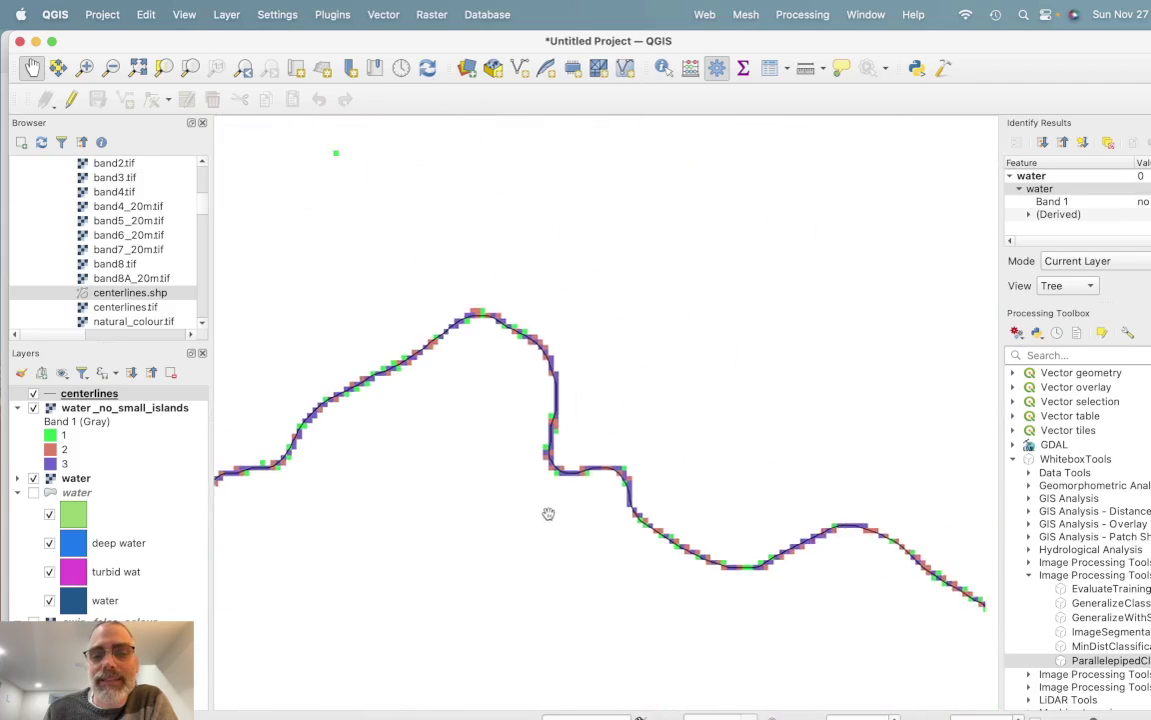
{"action": "left_click_drag", "start_coordinate": [548, 514], "coordinate": [612, 527]}
{"action": "left_click_drag", "start_coordinate": [869, 656], "coordinate": [428, 409]}
{"action": "left_click_drag", "start_coordinate": [650, 487], "coordinate": [393, 345]}
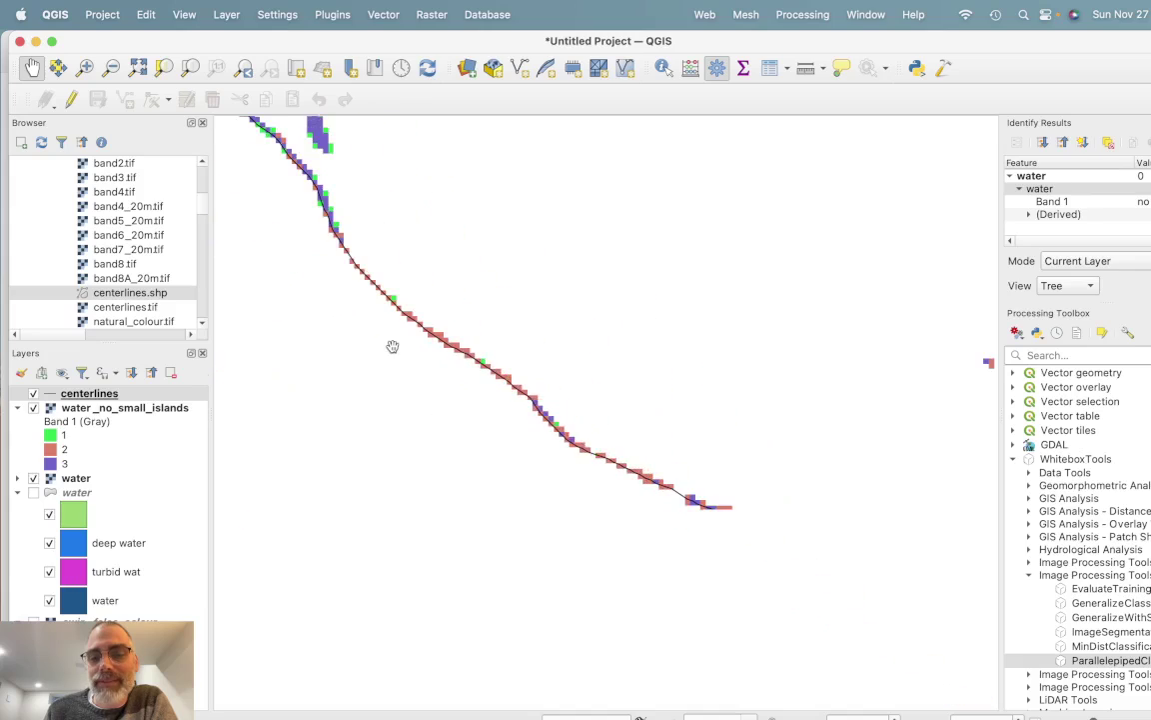
{"action": "left_click_drag", "start_coordinate": [579, 464], "coordinate": [457, 417]}
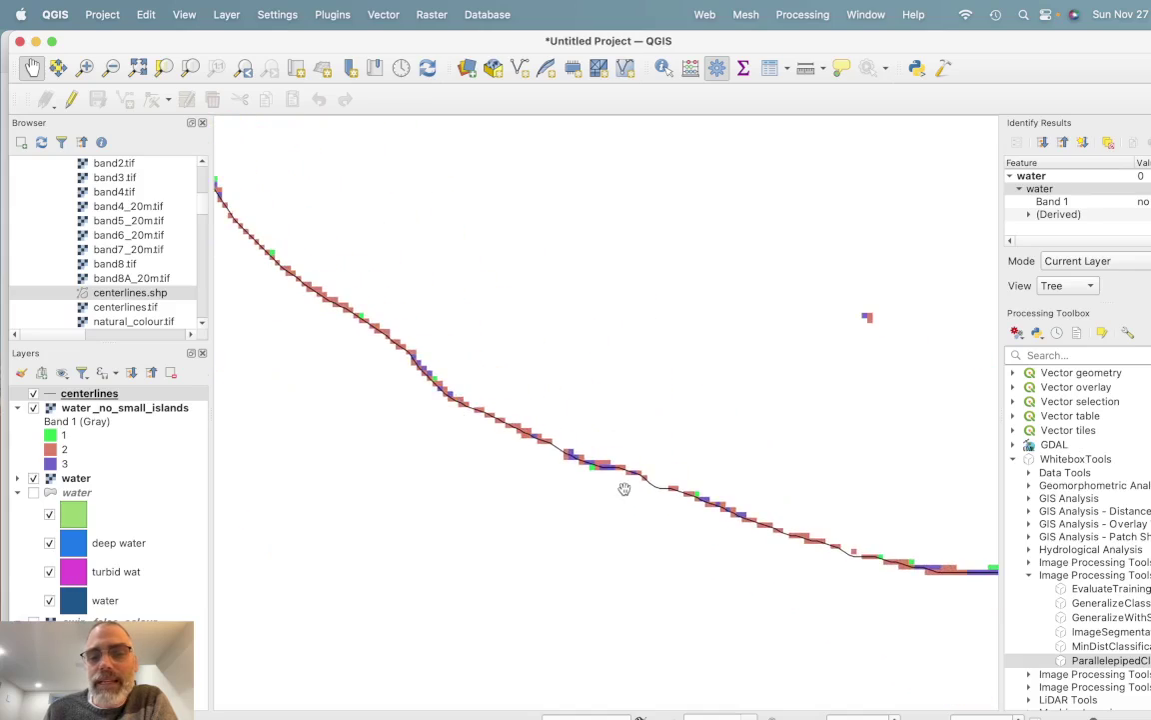
{"action": "scroll", "coordinate": [624, 488], "scroll_direction": "up", "scroll_amount": 2}
{"action": "left_click_drag", "start_coordinate": [759, 554], "coordinate": [572, 505]}
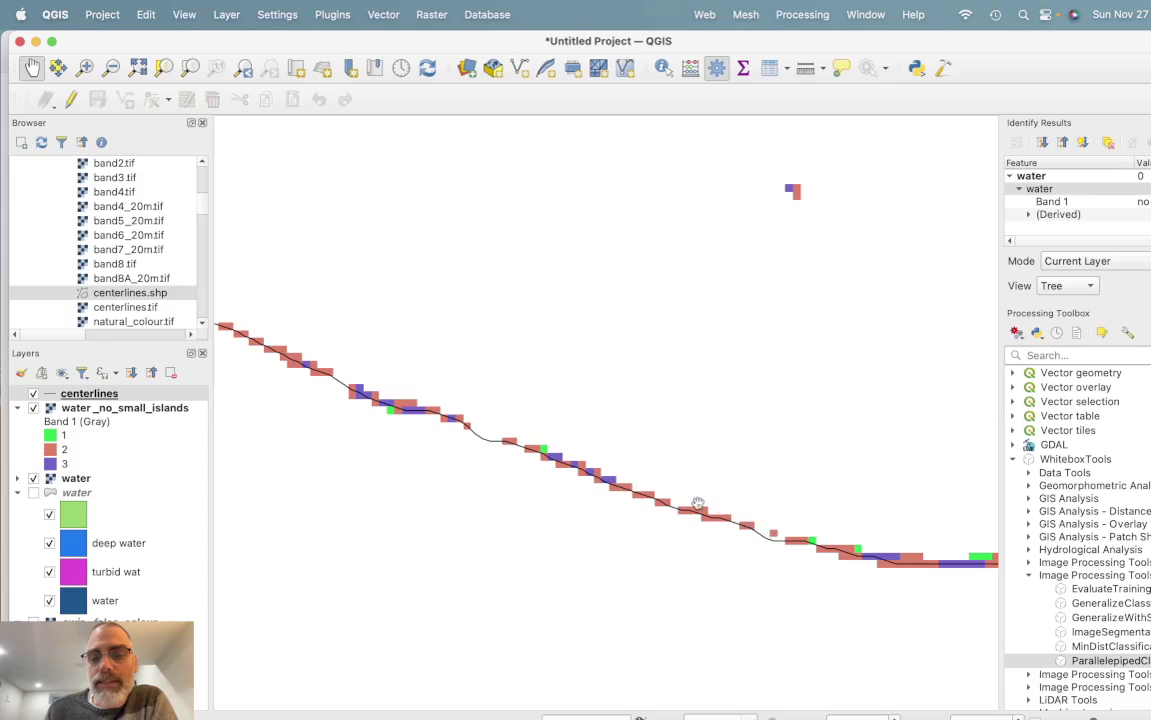
{"action": "scroll", "coordinate": [715, 539], "scroll_direction": "down", "scroll_amount": 4}
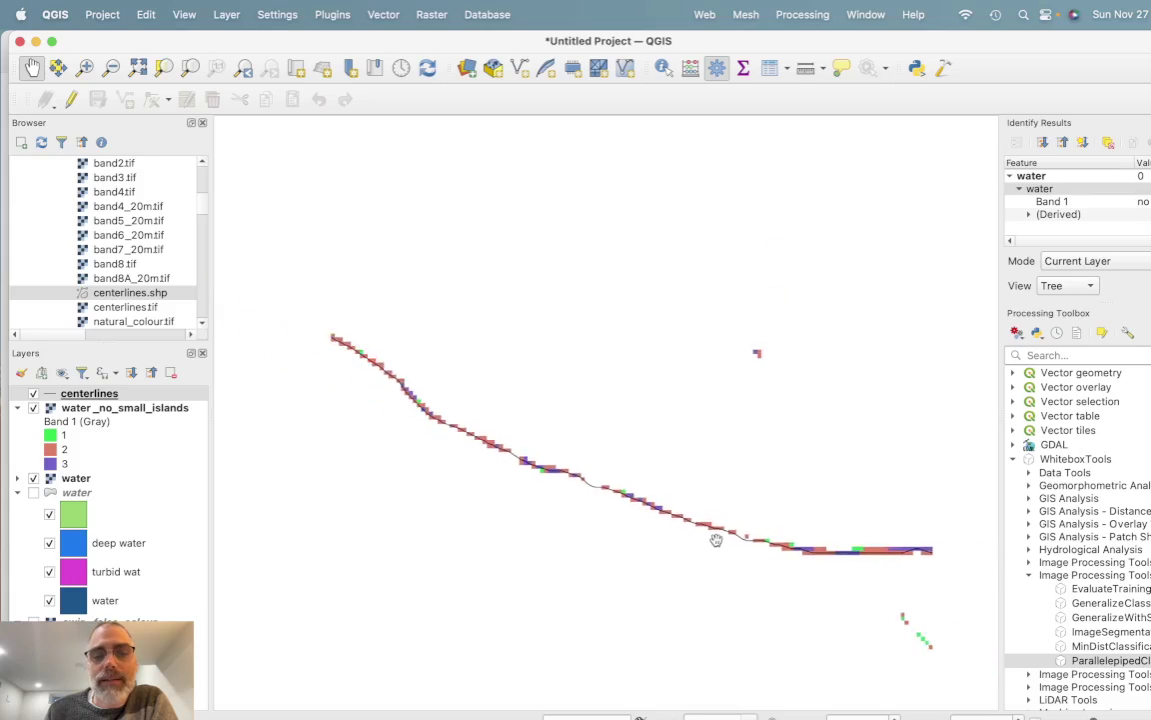
{"action": "scroll", "coordinate": [716, 539], "scroll_direction": "up", "scroll_amount": 3}
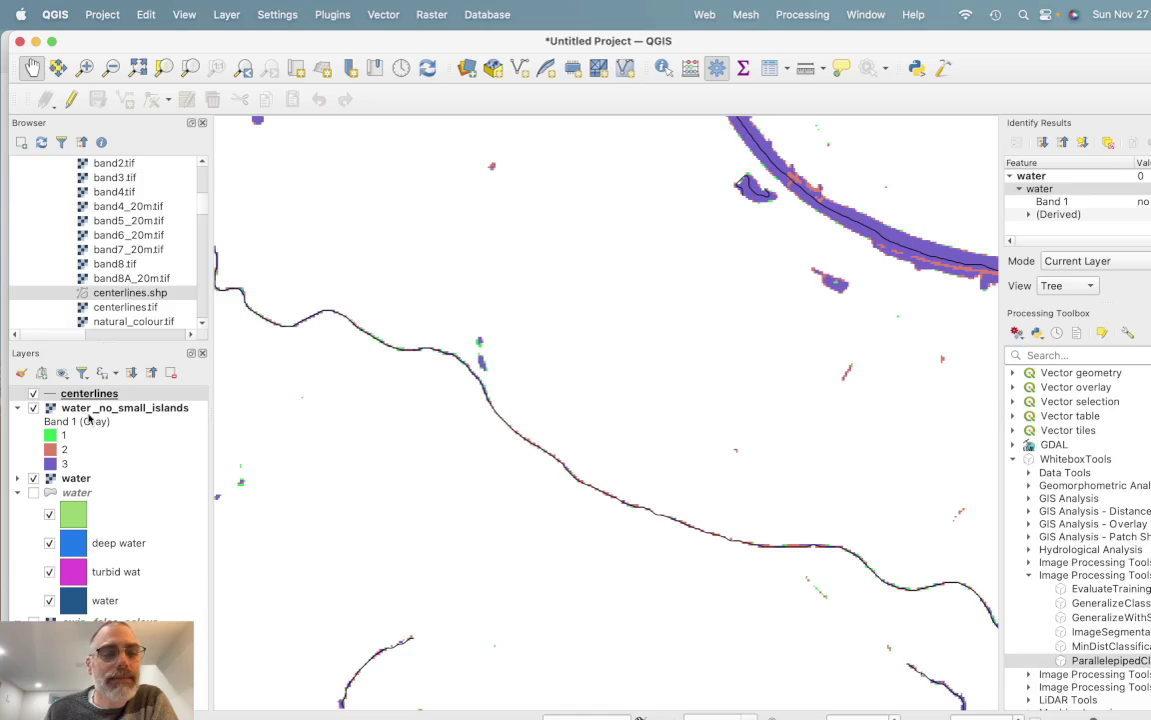
Step: Hide the water_no_small_islands and water layers and recentre the centerline network
{"action": "left_click", "coordinate": [33, 408]}
{"action": "left_click", "coordinate": [33, 478]}
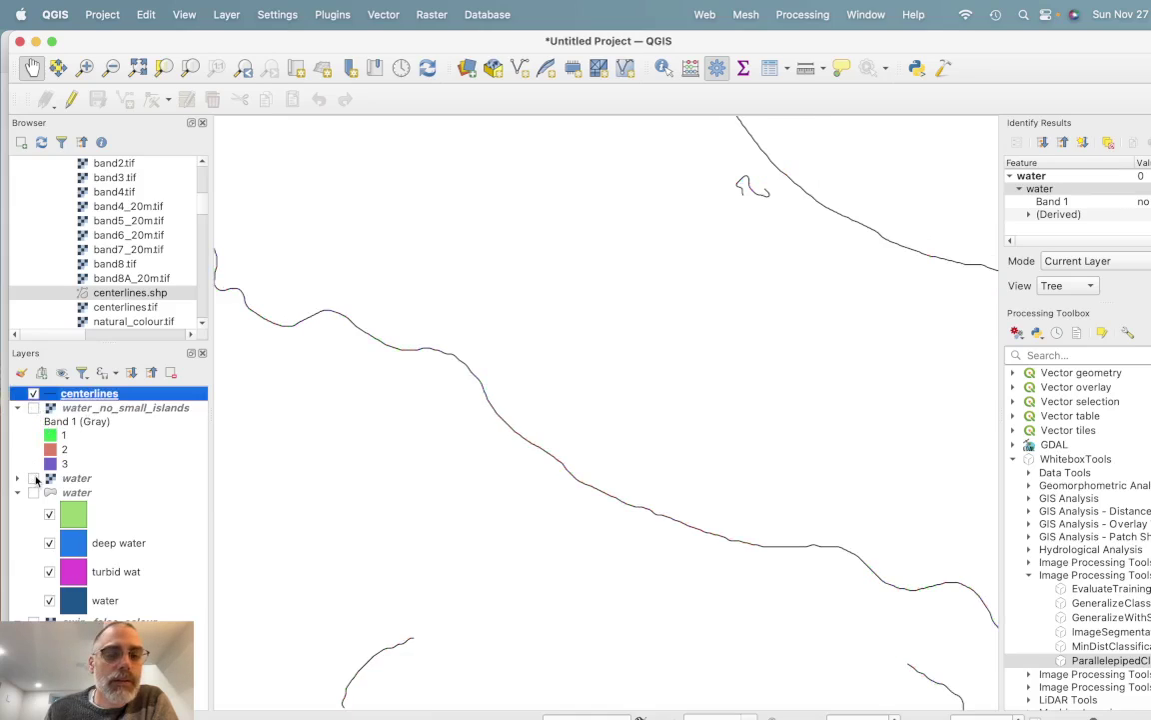
{"action": "scroll", "coordinate": [521, 511], "scroll_direction": "down", "scroll_amount": 3}
{"action": "scroll", "coordinate": [435, 433], "scroll_direction": "up", "scroll_amount": 2}
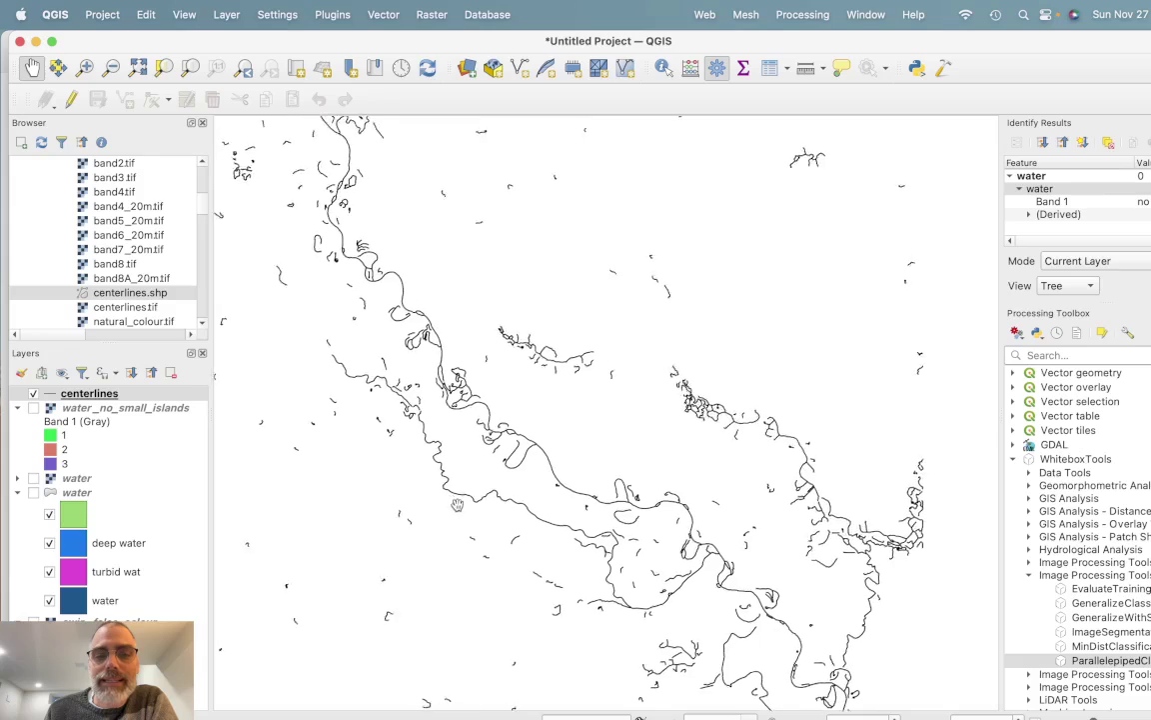
{"action": "scroll", "coordinate": [434, 433], "scroll_direction": "down", "scroll_amount": 2}
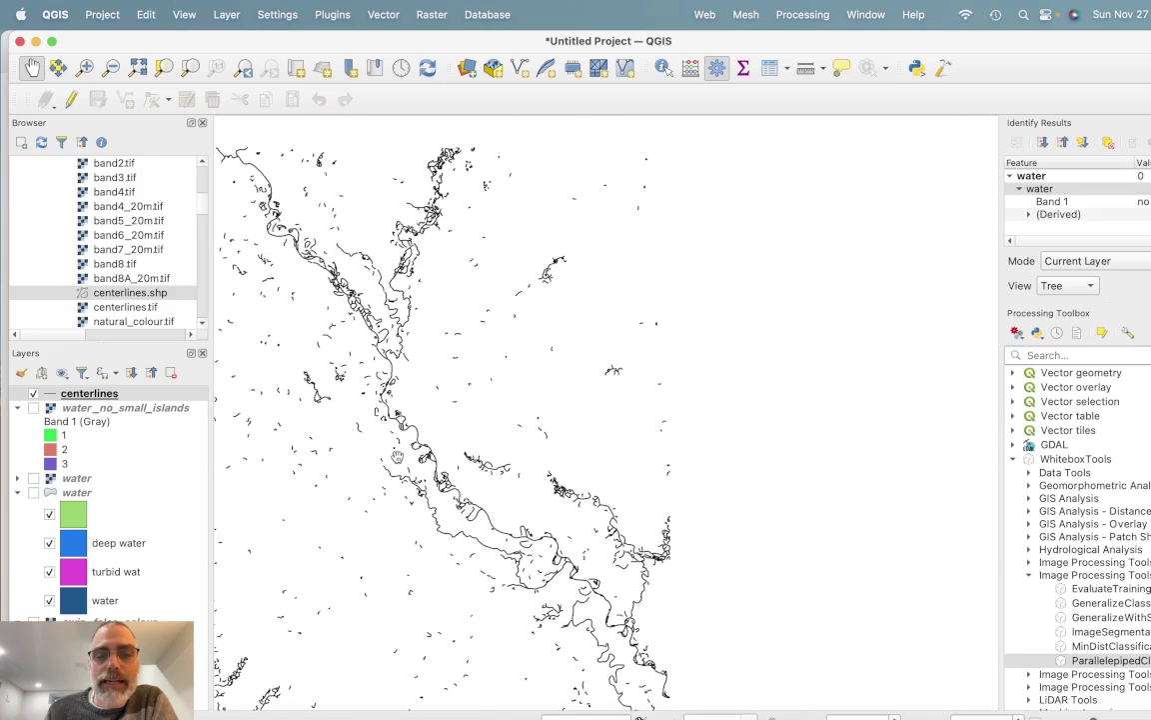
{"action": "left_click_drag", "start_coordinate": [397, 457], "coordinate": [508, 415]}
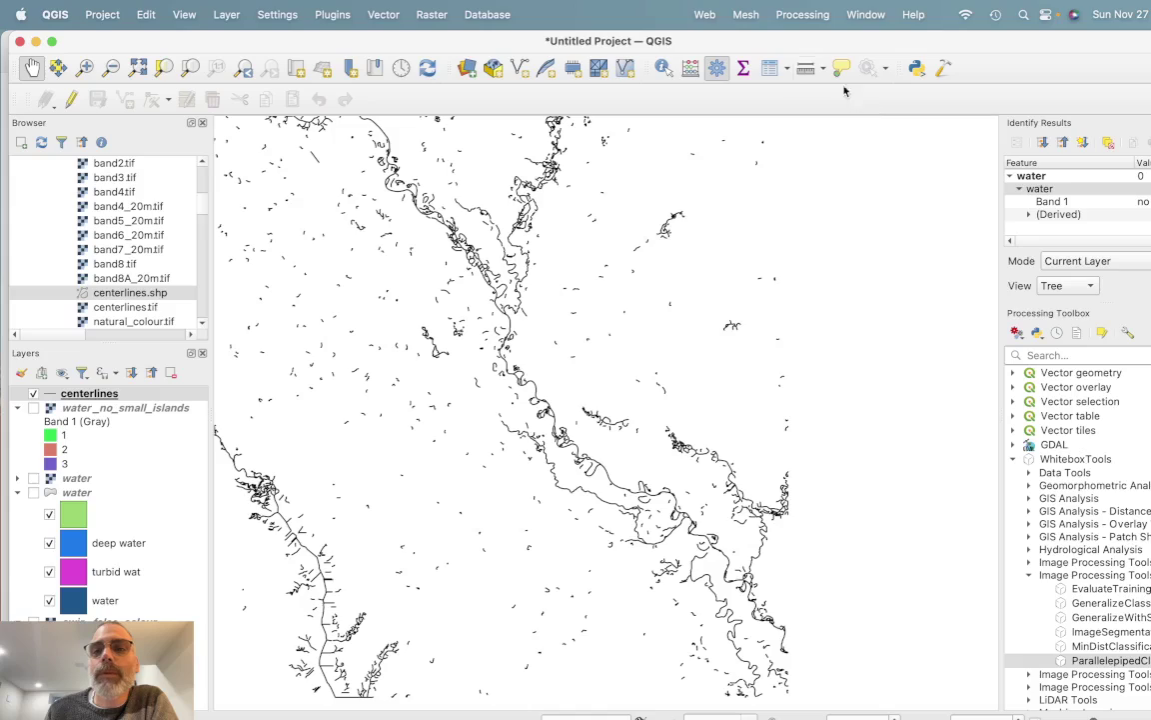
Step: Identify the main river centerline and a shorter segment to inspect their attributes
{"action": "left_click", "coordinate": [663, 67]}
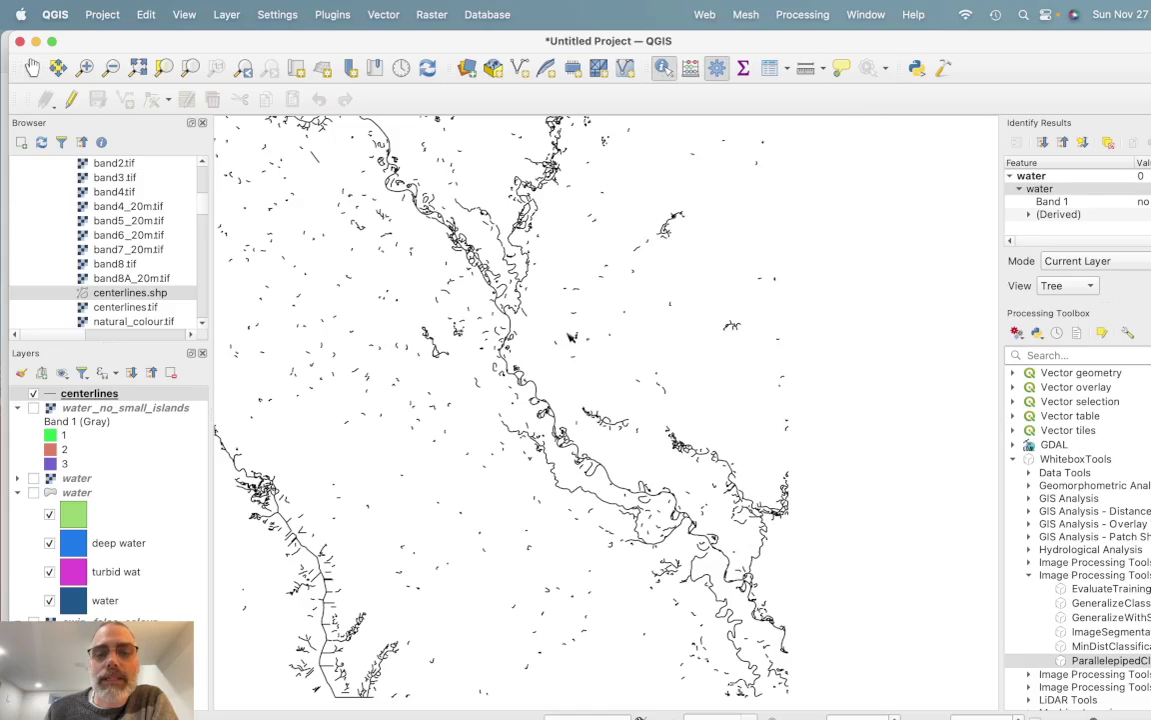
{"action": "left_click", "coordinate": [612, 481]}
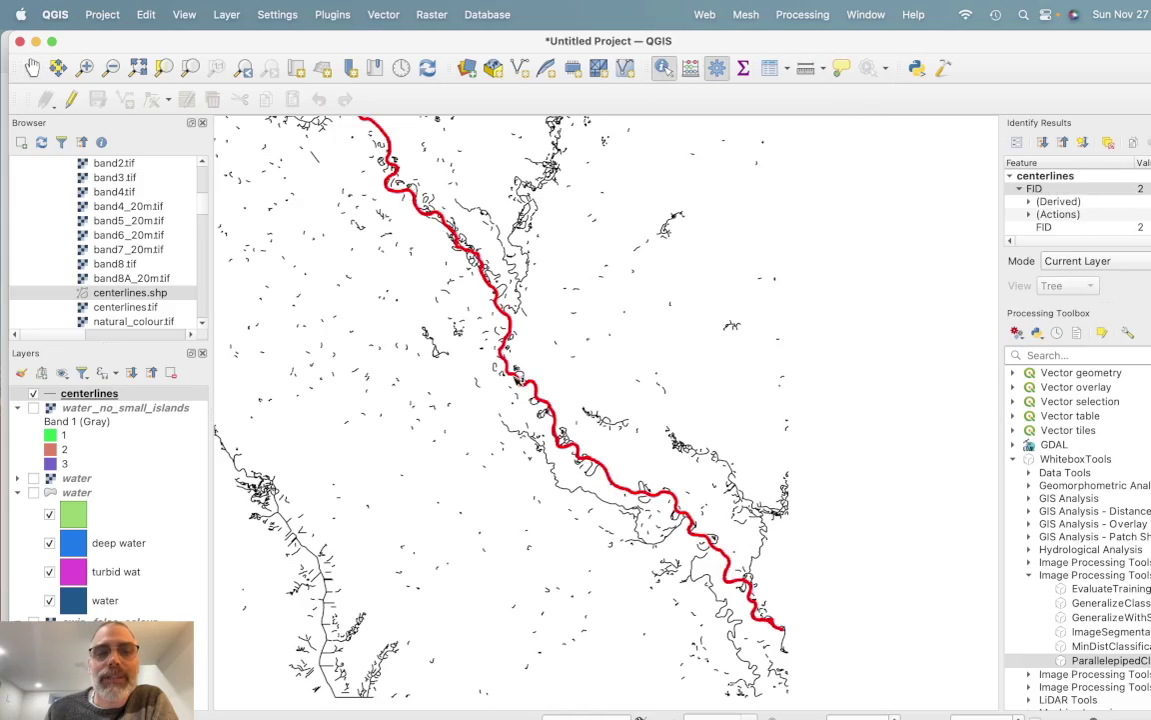
{"action": "scroll", "coordinate": [515, 382], "scroll_direction": "down", "scroll_amount": 3}
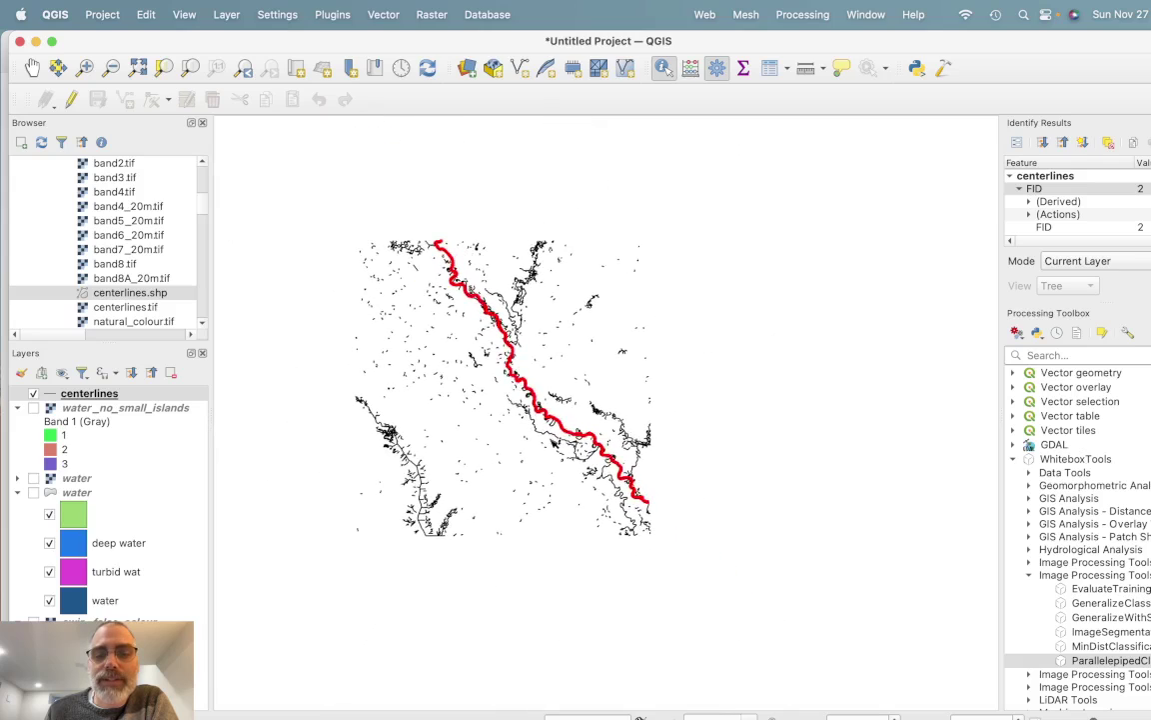
{"action": "scroll", "coordinate": [552, 439], "scroll_direction": "up", "scroll_amount": 3}
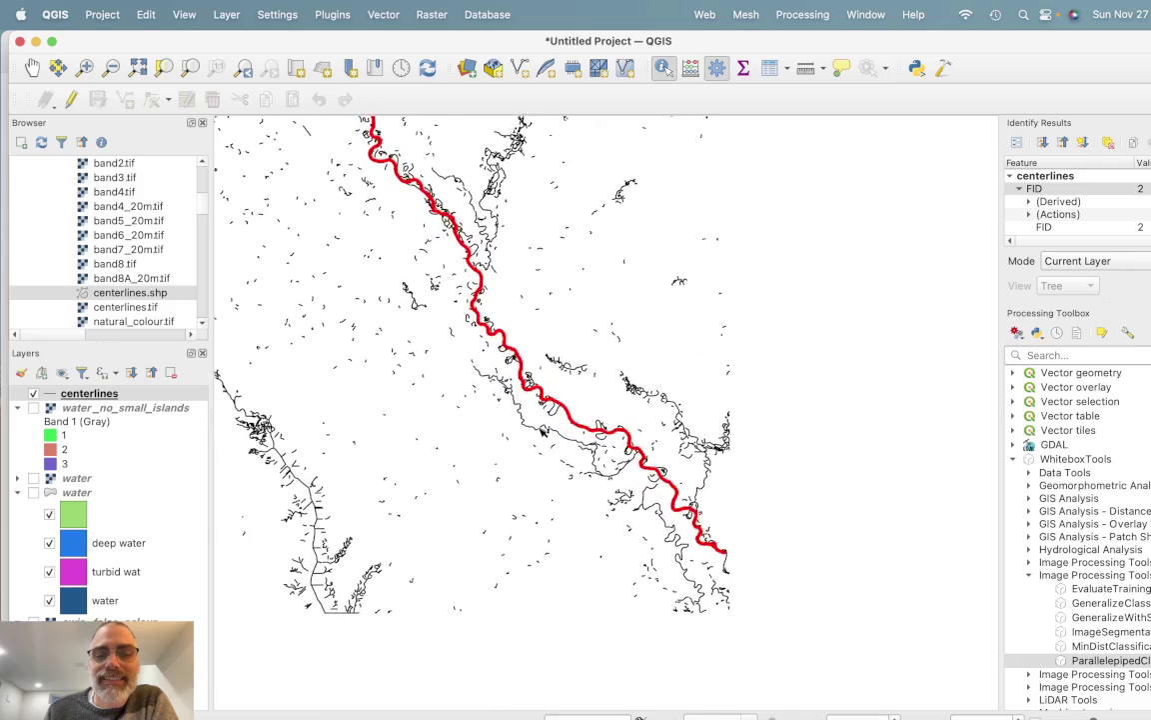
{"action": "left_click", "coordinate": [544, 430]}
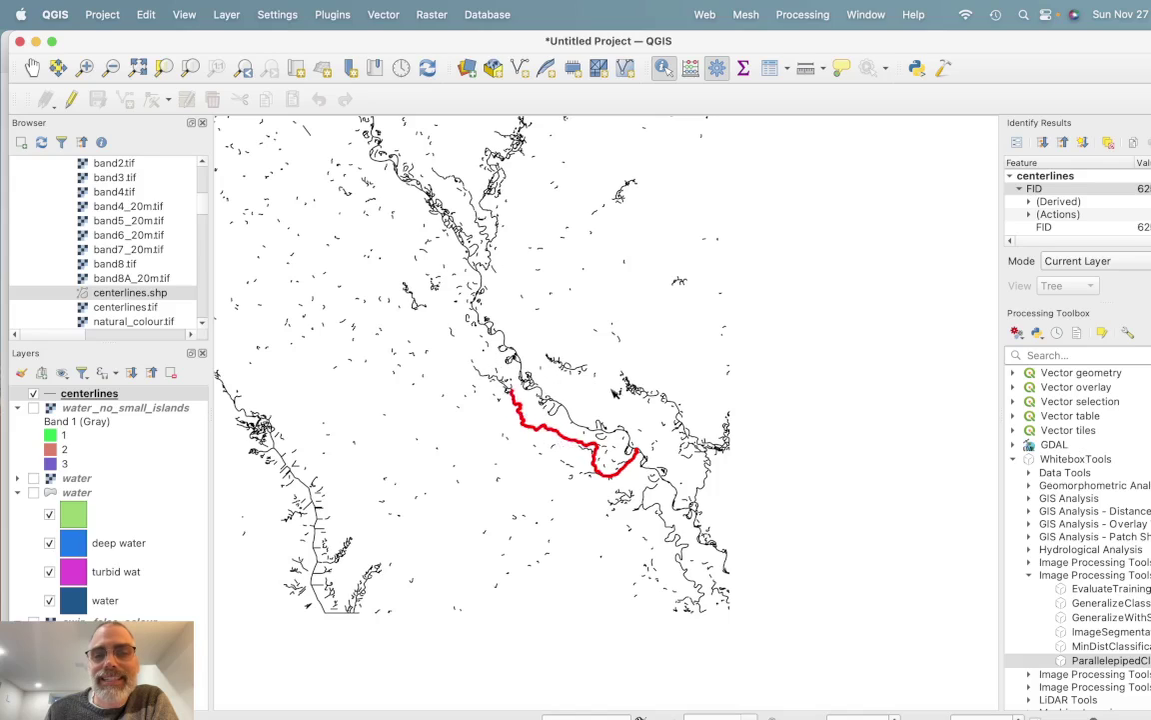
{"action": "scroll", "coordinate": [480, 298], "scroll_direction": "down", "scroll_amount": 2}
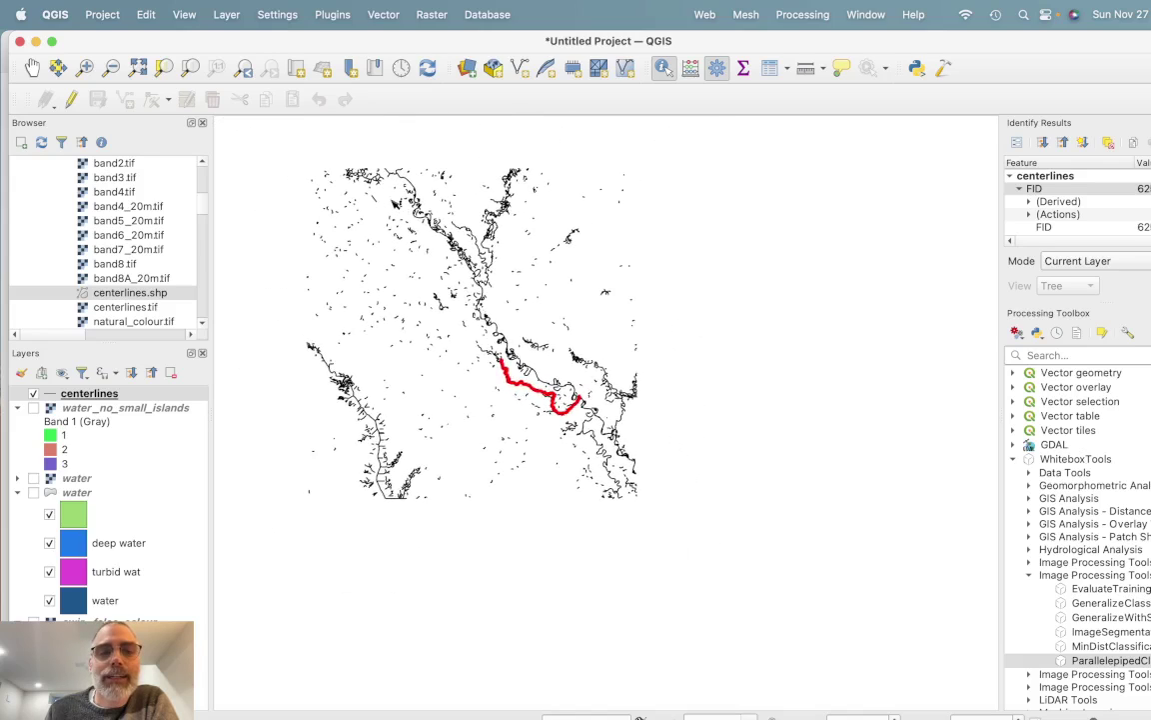
{"action": "scroll", "coordinate": [360, 186], "scroll_direction": "up", "scroll_amount": 5}
{"action": "scroll", "coordinate": [407, 292], "scroll_direction": "up", "scroll_amount": 3}
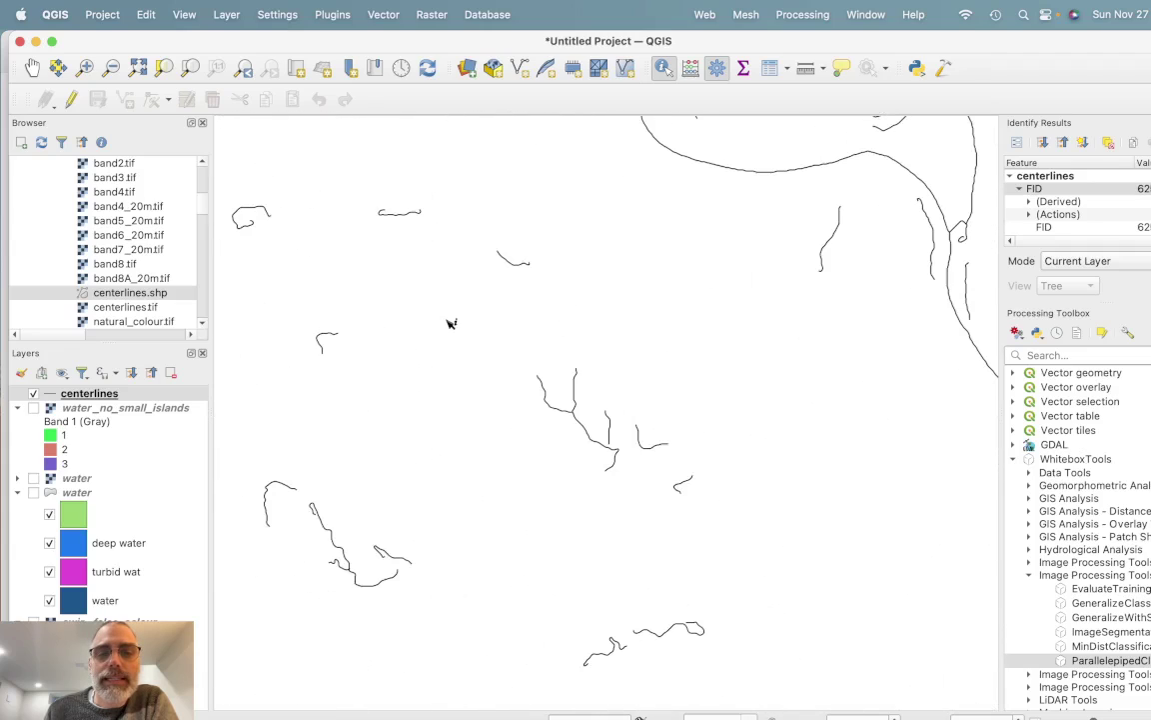
{"action": "scroll", "coordinate": [389, 444], "scroll_direction": "down", "scroll_amount": 3}
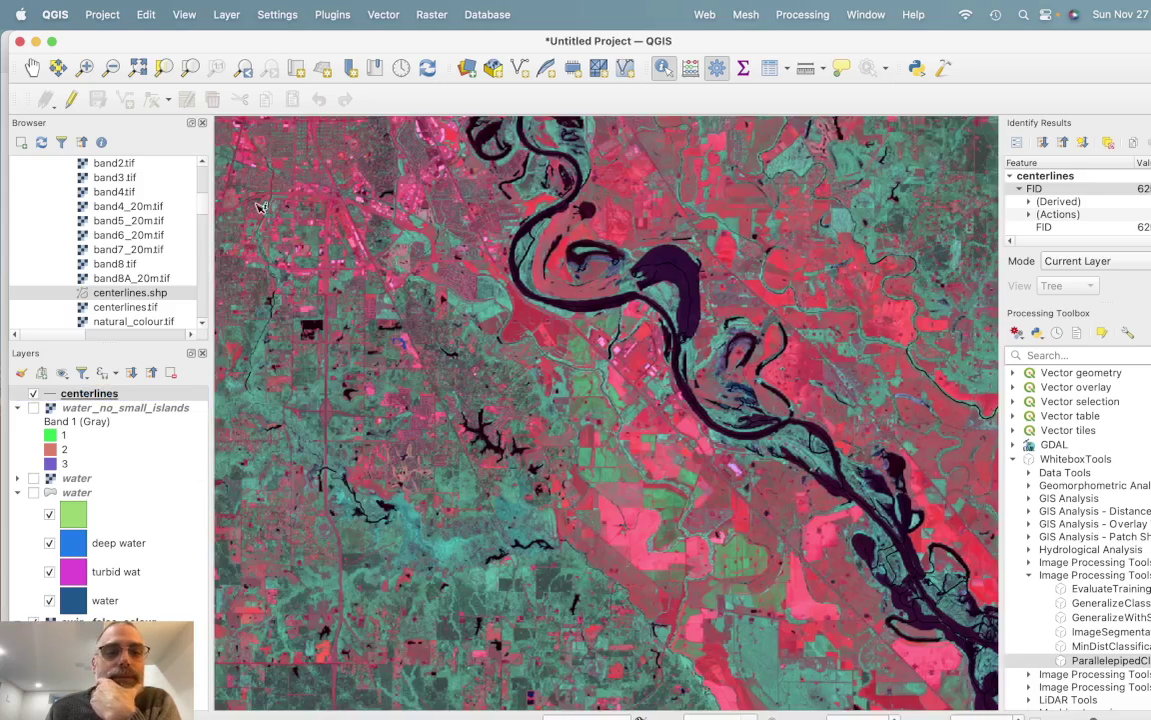
Step: Colour the centerlines yellow (#ffff00) and make the water_no_small_islands layer visible again
{"action": "double_click", "coordinate": [90, 392]}
{"action": "left_click", "coordinate": [547, 207]}
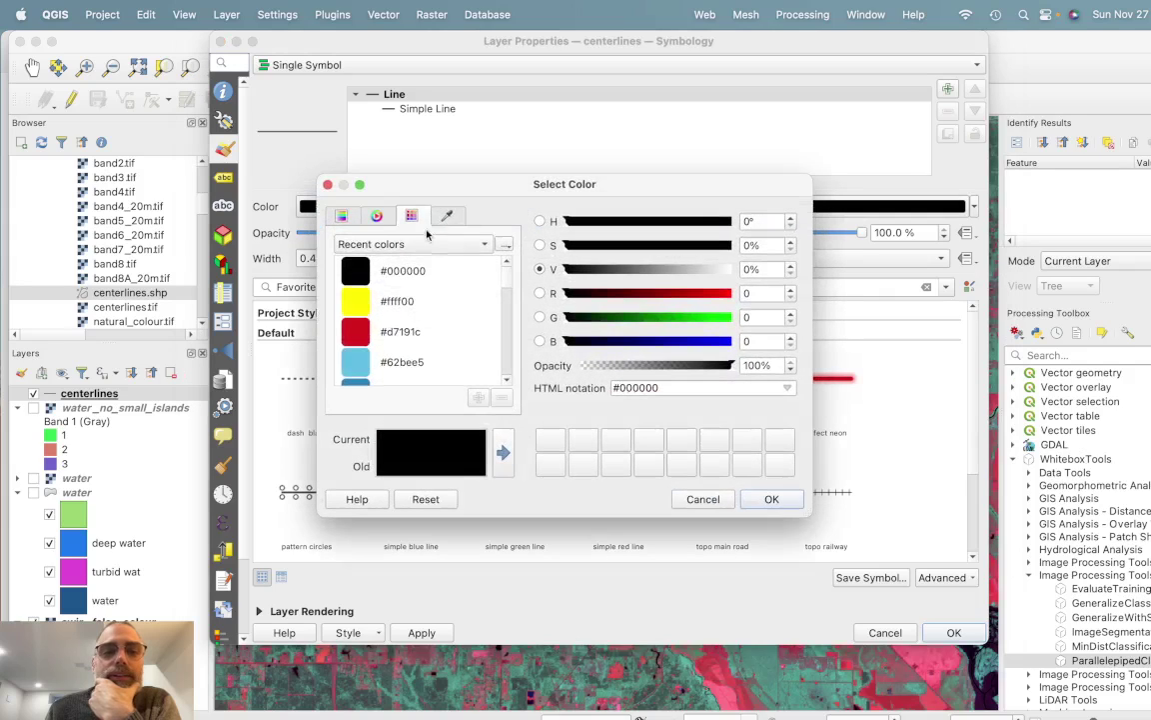
{"action": "left_click", "coordinate": [365, 303]}
{"action": "left_click", "coordinate": [769, 498]}
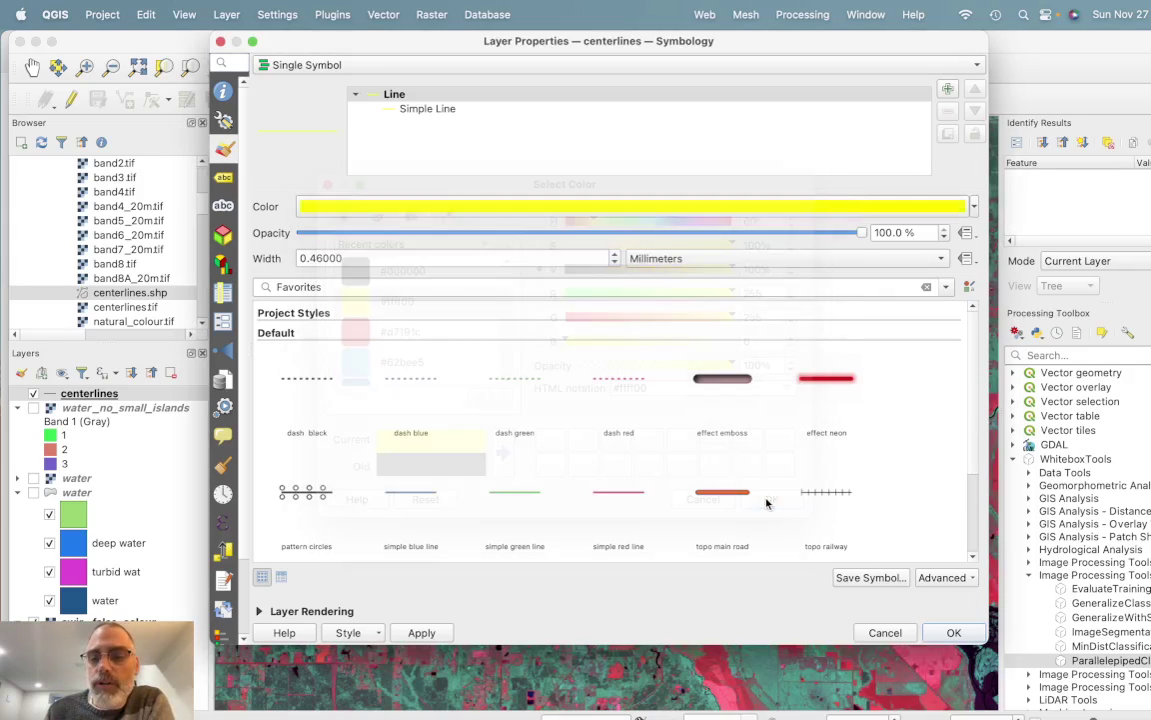
{"action": "left_click", "coordinate": [954, 632]}
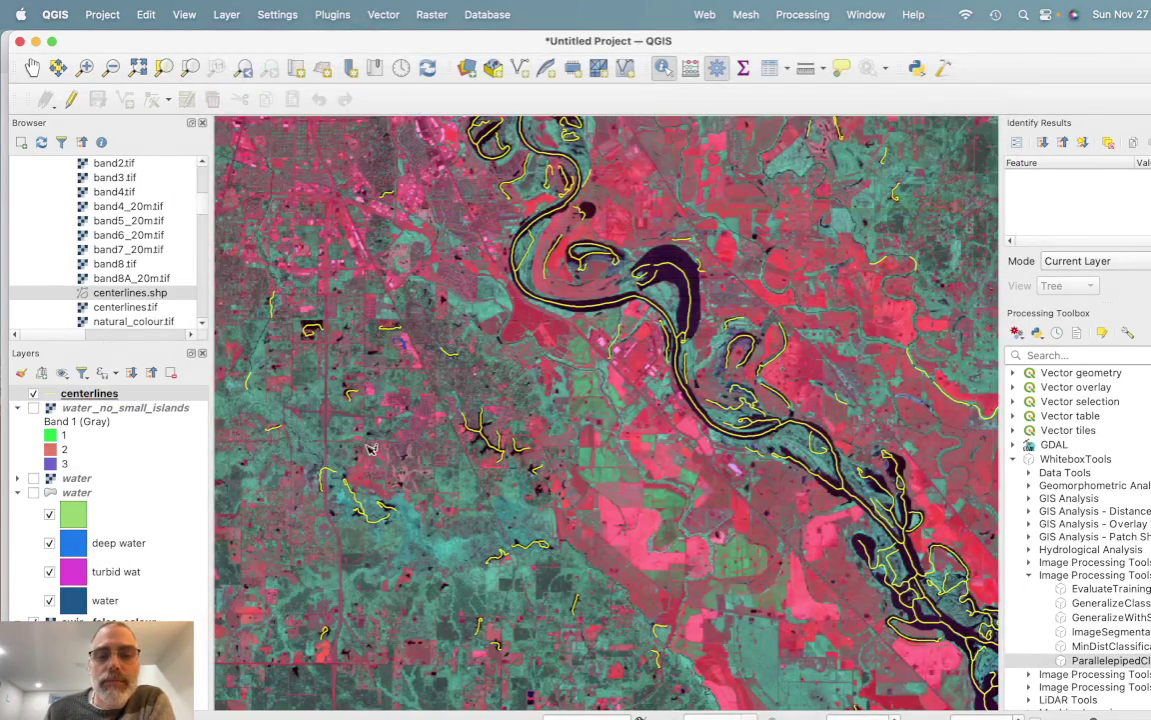
{"action": "scroll", "coordinate": [377, 447], "scroll_direction": "down", "scroll_amount": 2}
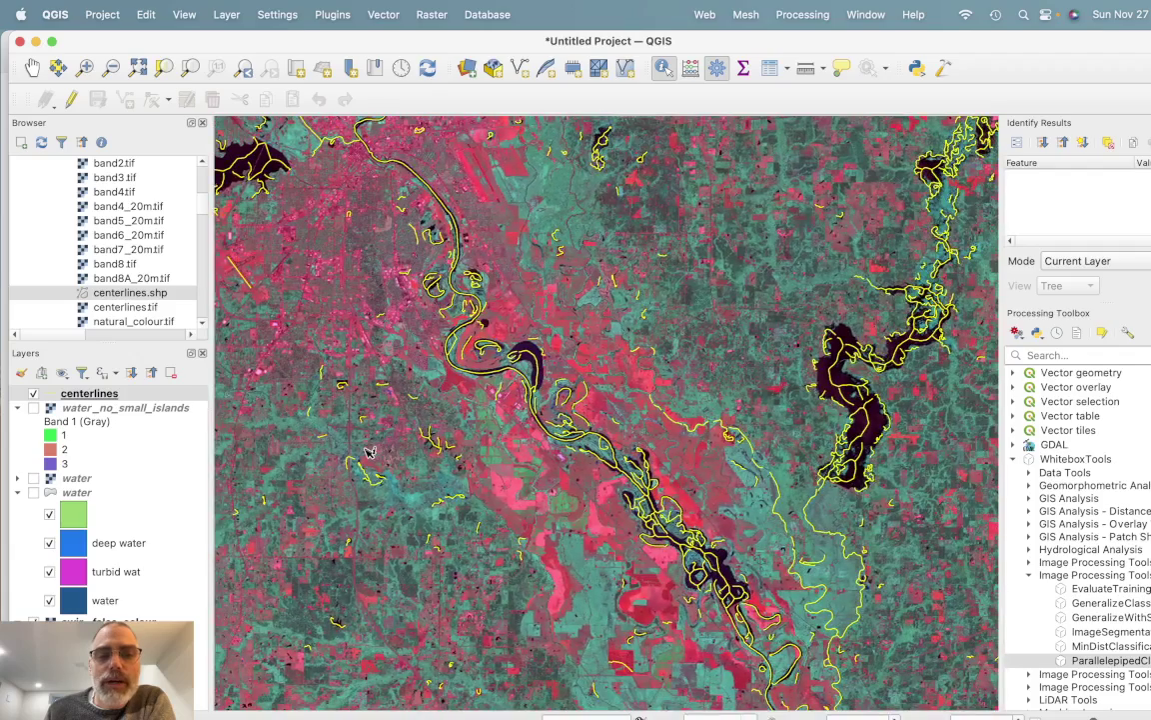
{"action": "left_click", "coordinate": [34, 408]}
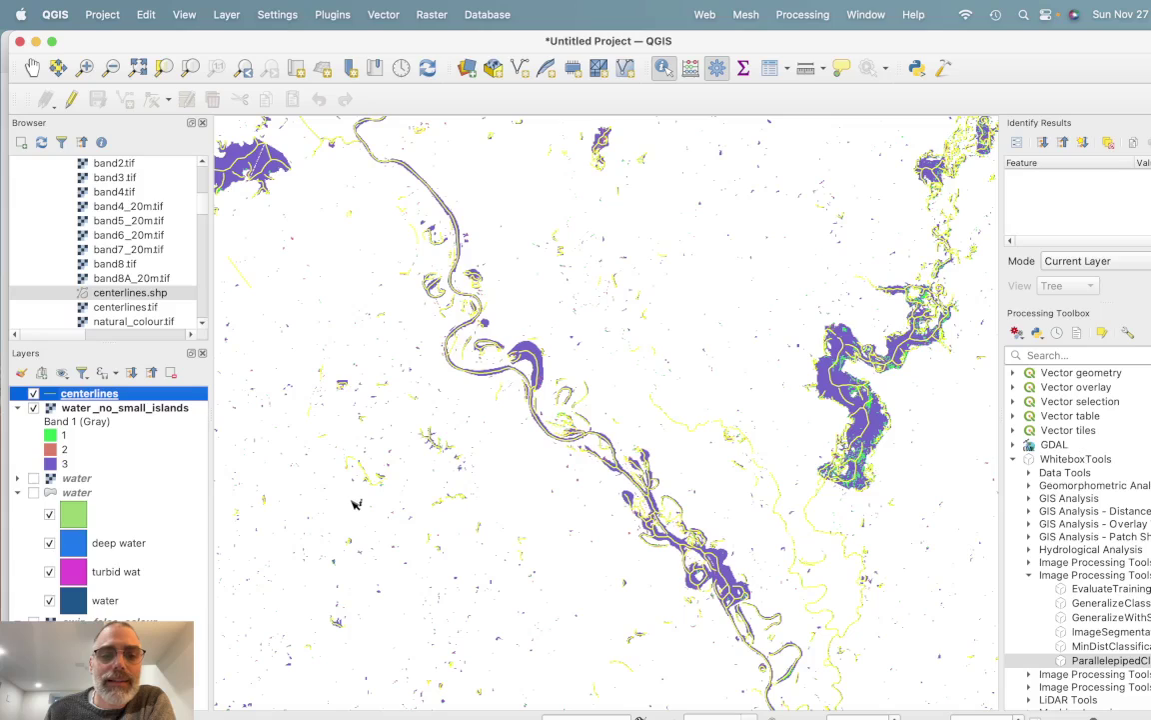
Step: Pan and zoom across the small water patches to check the centerlines against them
{"action": "left_click", "coordinate": [353, 505]}
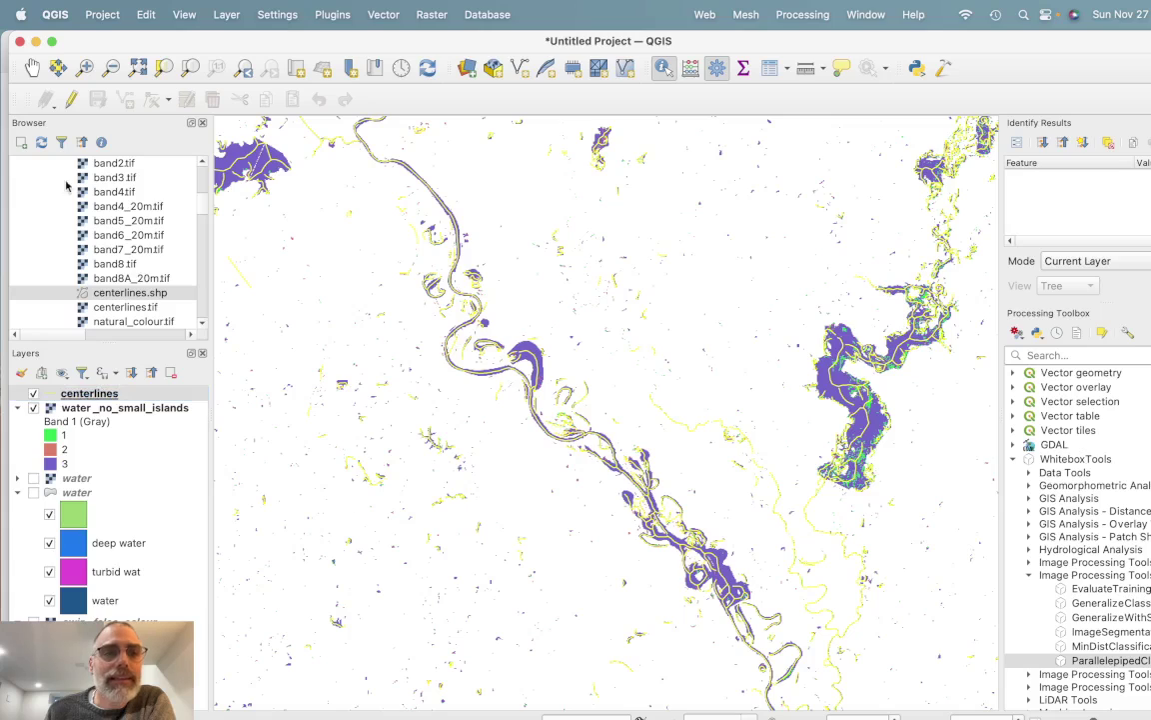
{"action": "left_click", "coordinate": [32, 68]}
{"action": "left_click_drag", "start_coordinate": [343, 496], "coordinate": [420, 300]}
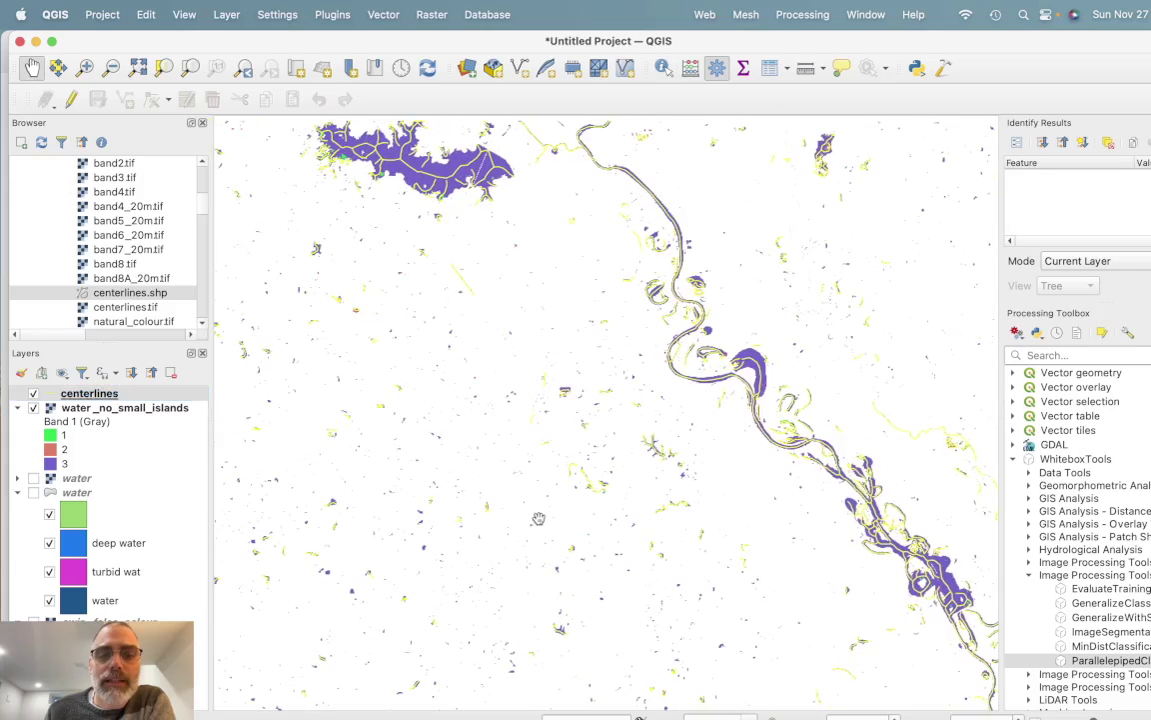
{"action": "left_click_drag", "start_coordinate": [483, 468], "coordinate": [398, 367]}
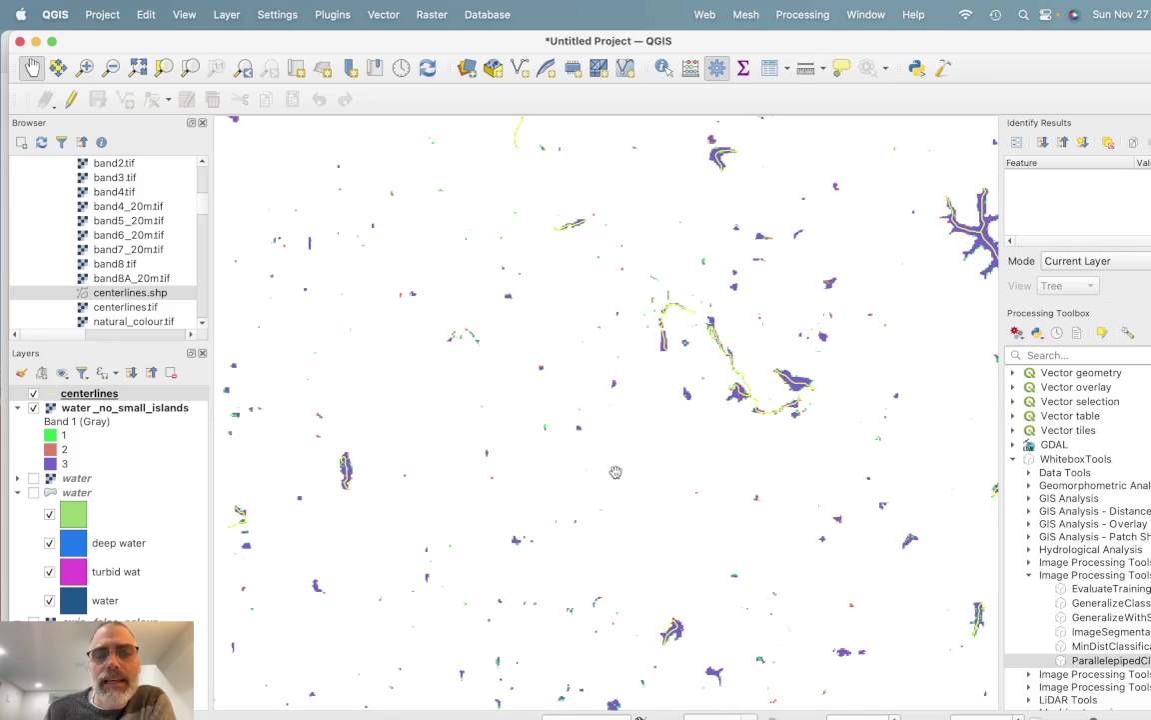
{"action": "scroll", "coordinate": [615, 471], "scroll_direction": "down", "scroll_amount": 2}
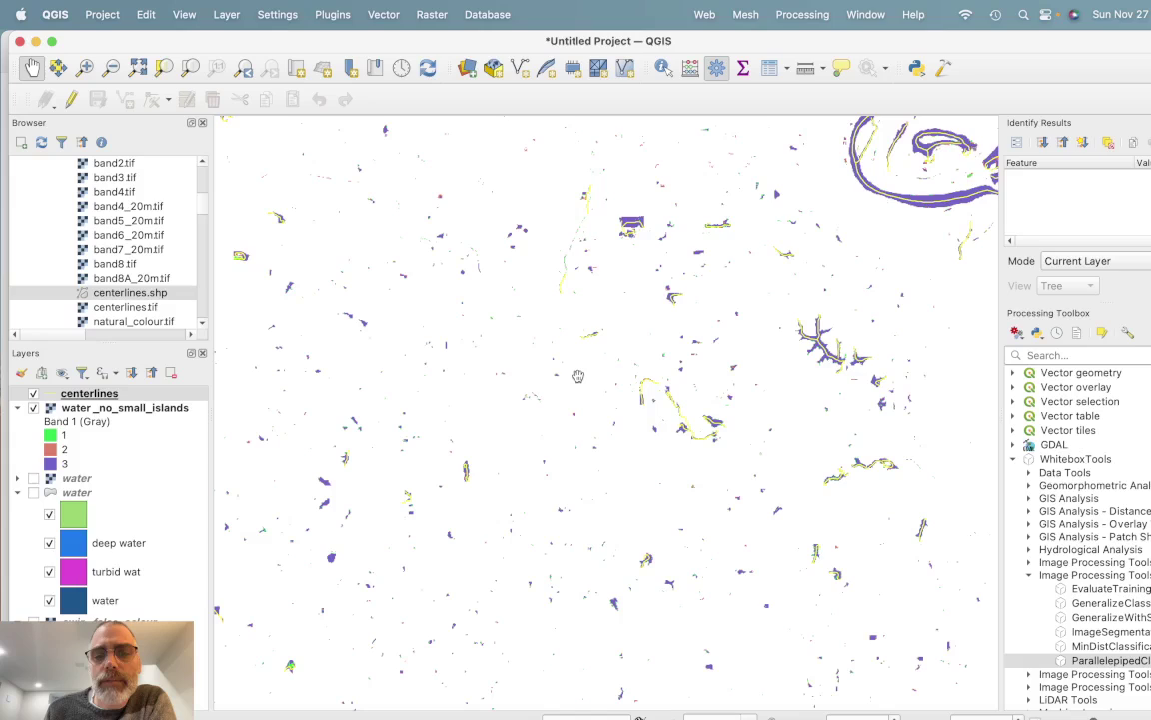
{"action": "left_click_drag", "start_coordinate": [483, 406], "coordinate": [567, 426]}
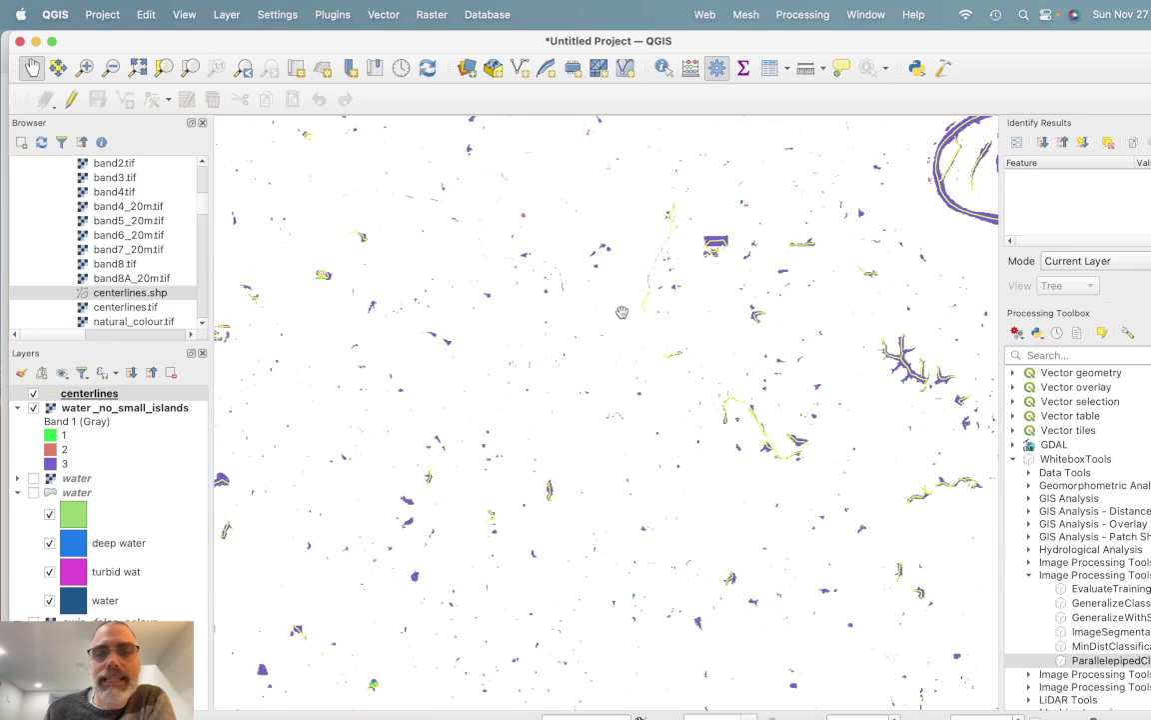
{"action": "scroll", "coordinate": [554, 363], "scroll_direction": "down", "scroll_amount": 2}
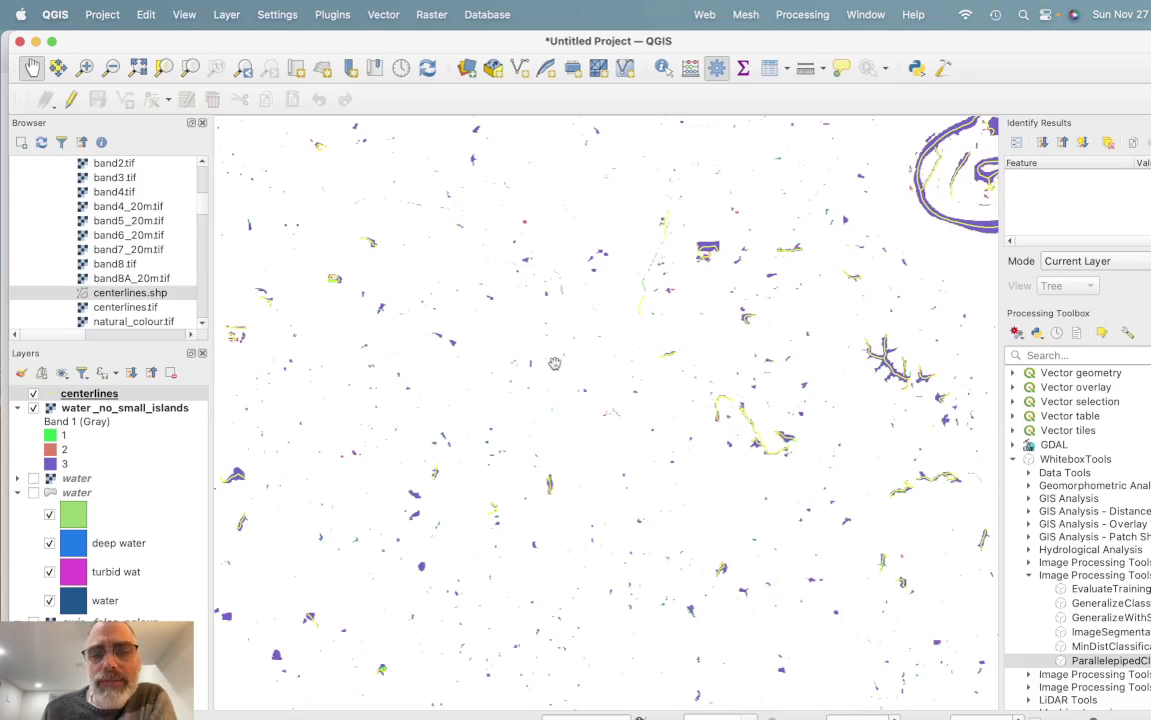
{"action": "scroll", "coordinate": [555, 363], "scroll_direction": "up", "scroll_amount": 2}
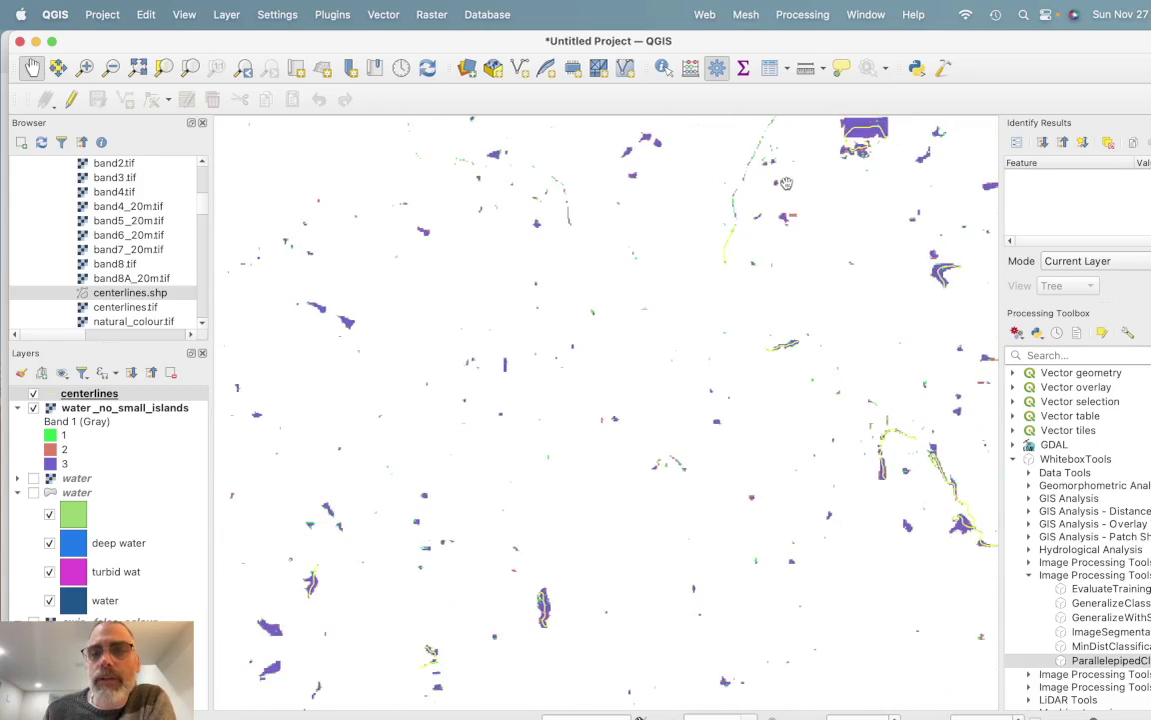
{"action": "left_click_drag", "start_coordinate": [730, 320], "coordinate": [552, 379]}
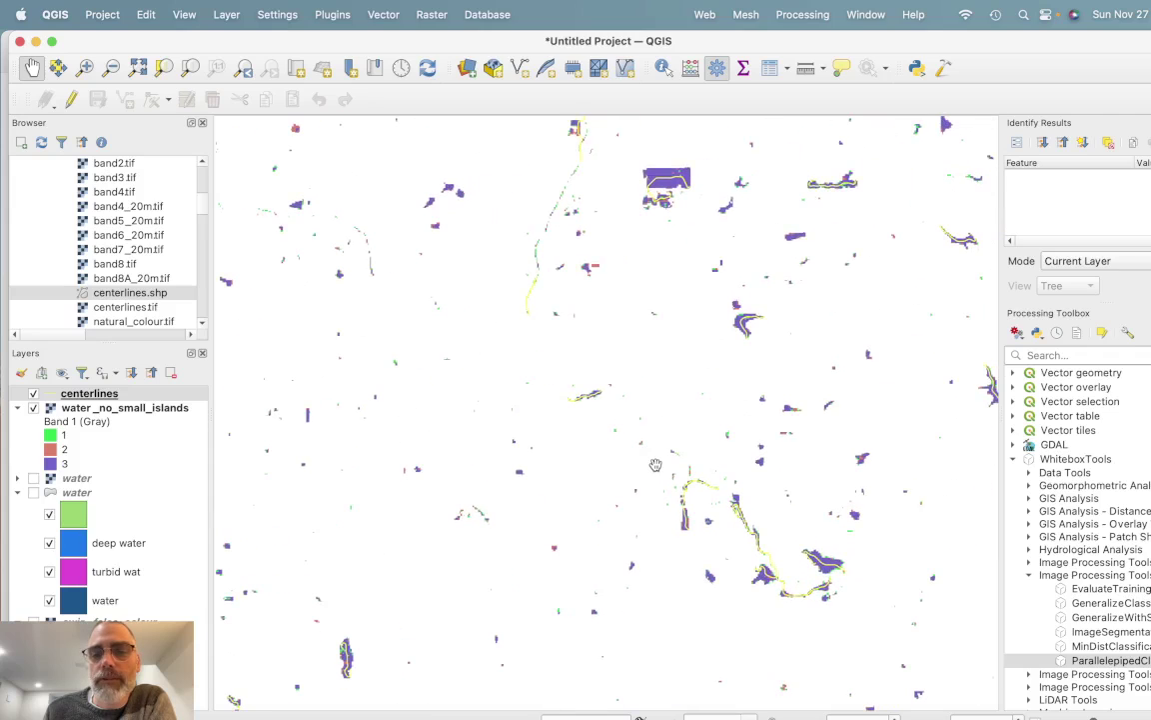
Step: Re-centre the main river in view, then hide the water_no_small_islands layer
{"action": "scroll", "coordinate": [655, 463], "scroll_direction": "down", "scroll_amount": 2}
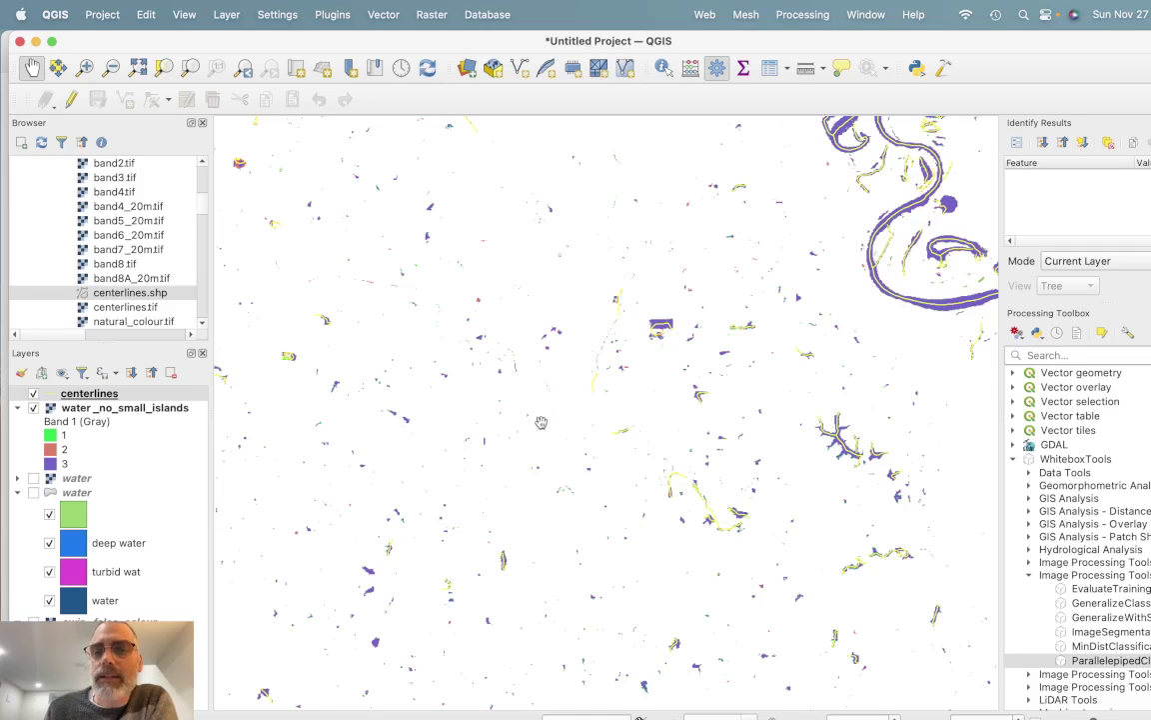
{"action": "left_click_drag", "start_coordinate": [577, 426], "coordinate": [462, 463]}
{"action": "left_click_drag", "start_coordinate": [818, 252], "coordinate": [553, 388]}
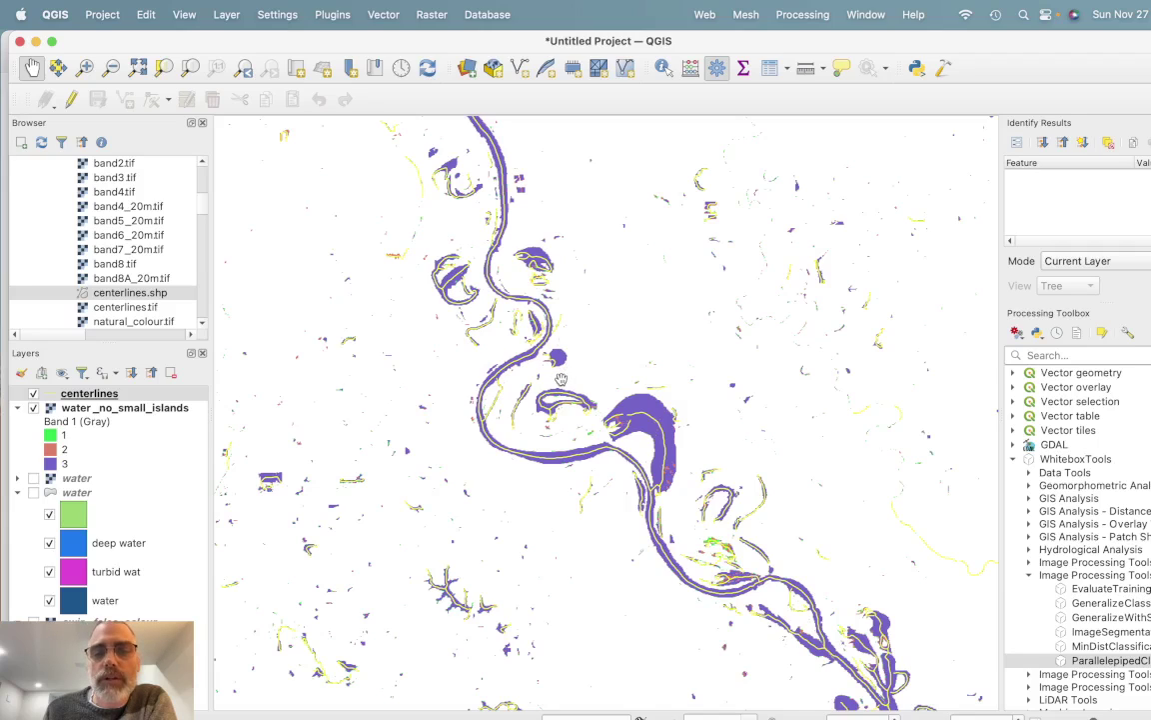
{"action": "scroll", "coordinate": [561, 378], "scroll_direction": "down", "scroll_amount": 2}
{"action": "left_click_drag", "start_coordinate": [530, 310], "coordinate": [619, 394]}
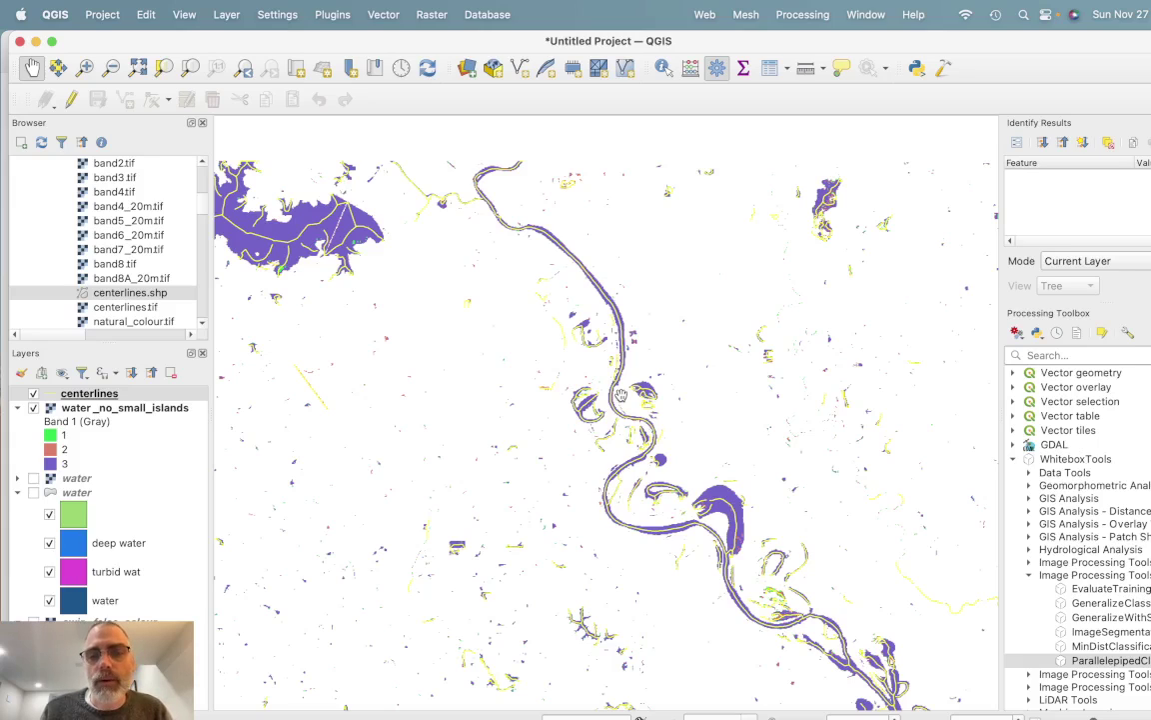
{"action": "scroll", "coordinate": [621, 395], "scroll_direction": "down", "scroll_amount": 3}
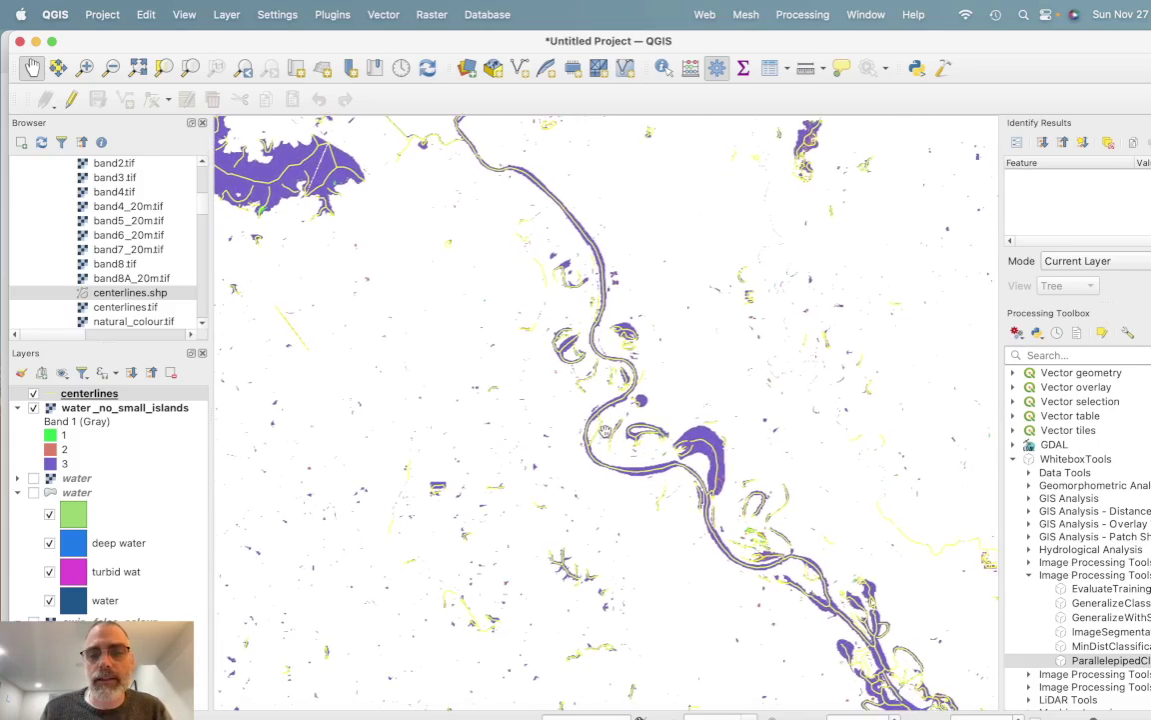
{"action": "left_click", "coordinate": [34, 408]}
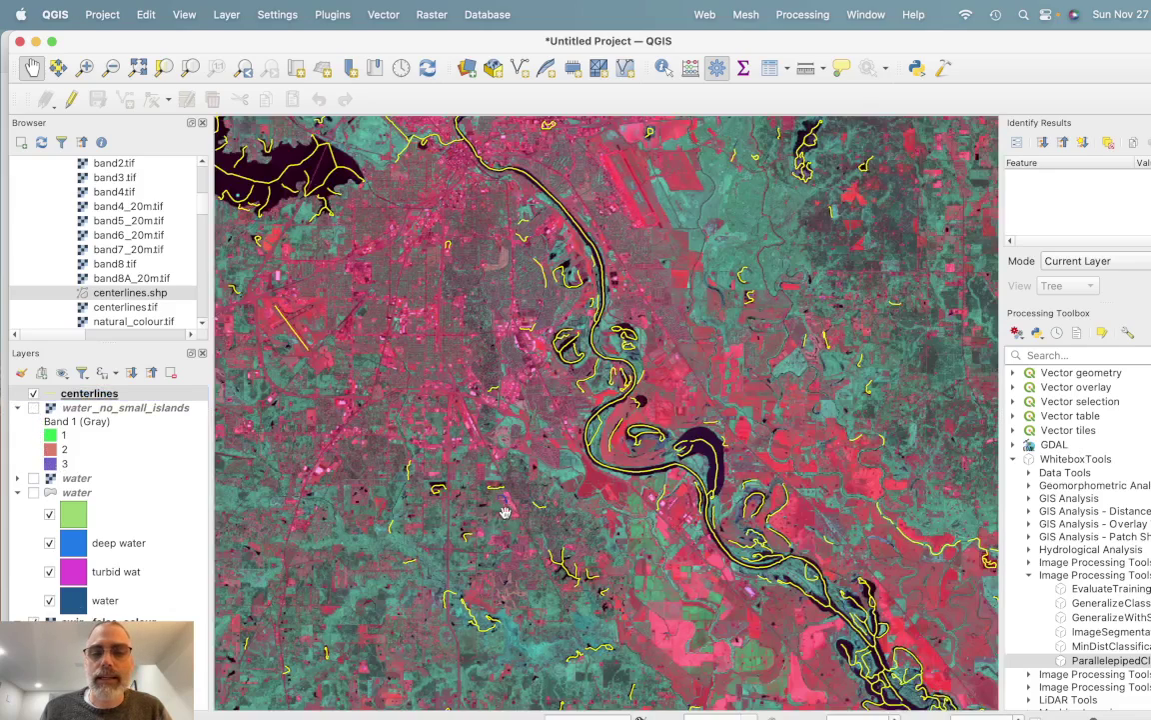
Step: Pan and zoom southward along the river to inspect its yellow centerlines, oxbows and side channels
{"action": "scroll", "coordinate": [550, 507], "scroll_direction": "down", "scroll_amount": 2}
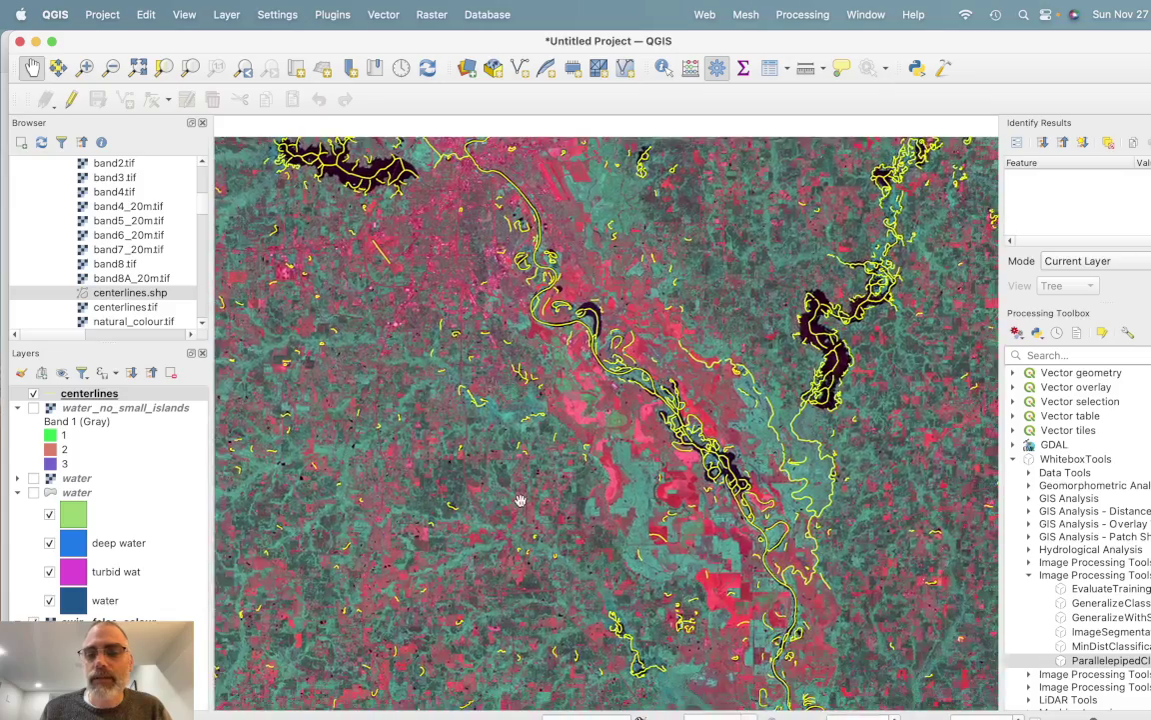
{"action": "left_click_drag", "start_coordinate": [520, 497], "coordinate": [525, 392]}
{"action": "left_click_drag", "start_coordinate": [542, 570], "coordinate": [559, 516]}
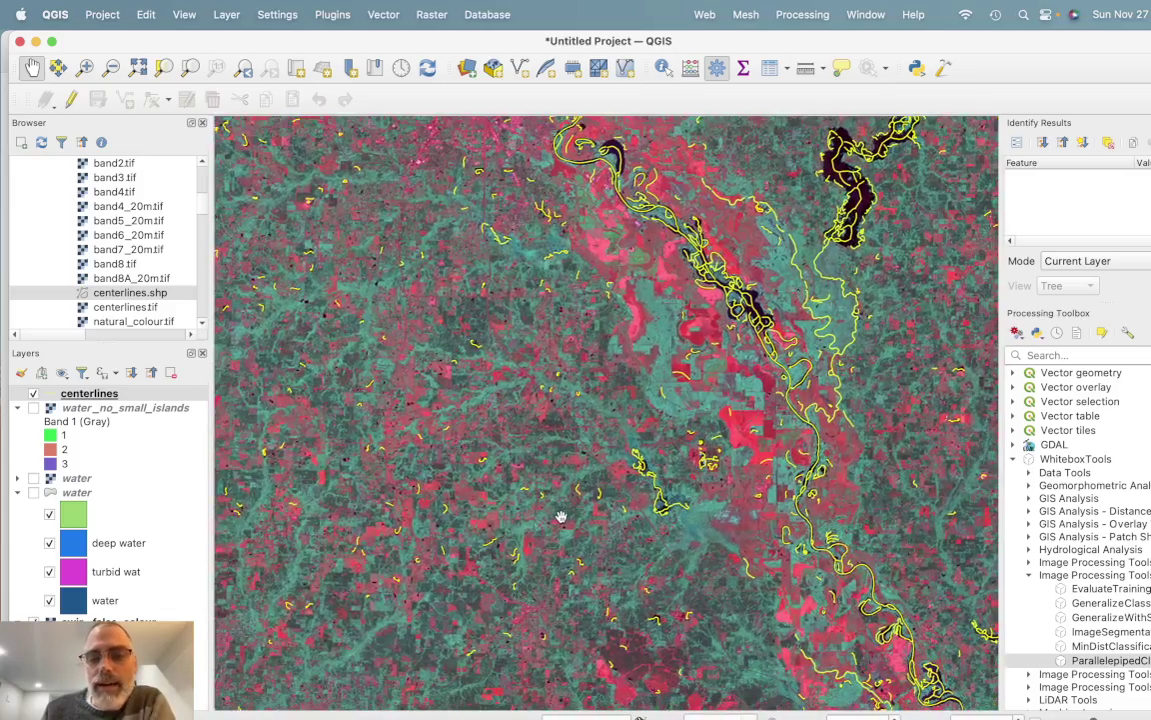
{"action": "left_click_drag", "start_coordinate": [800, 585], "coordinate": [601, 484]}
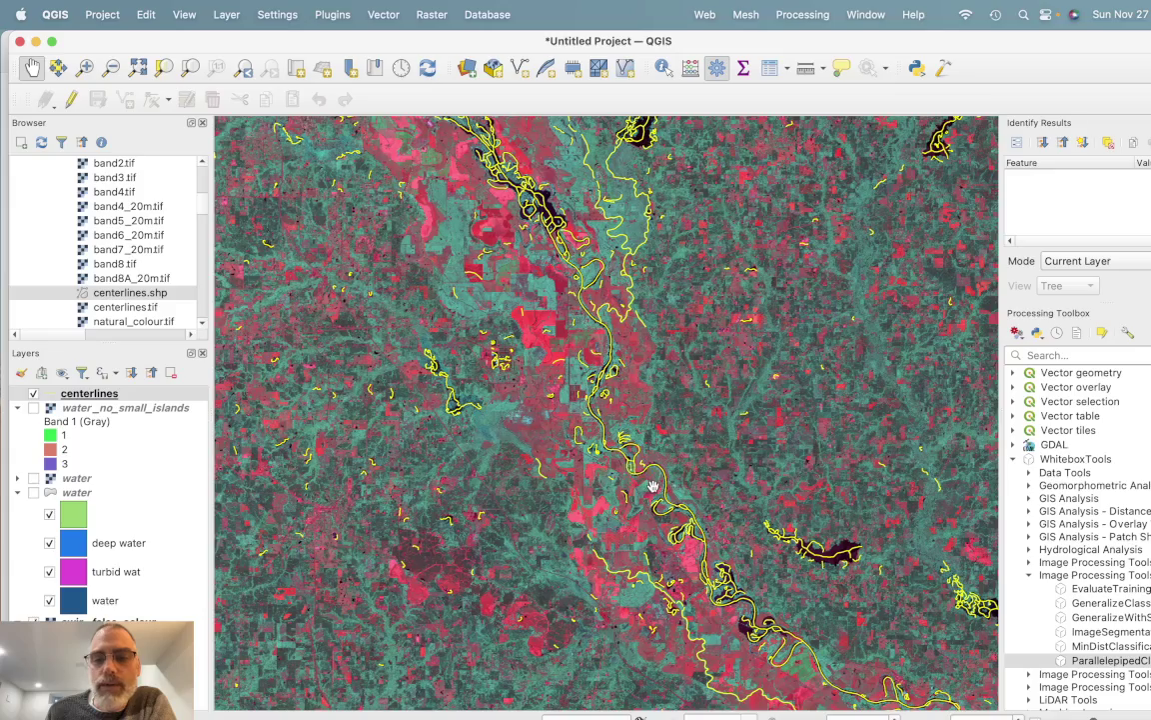
{"action": "scroll", "coordinate": [652, 486], "scroll_direction": "up", "scroll_amount": 3}
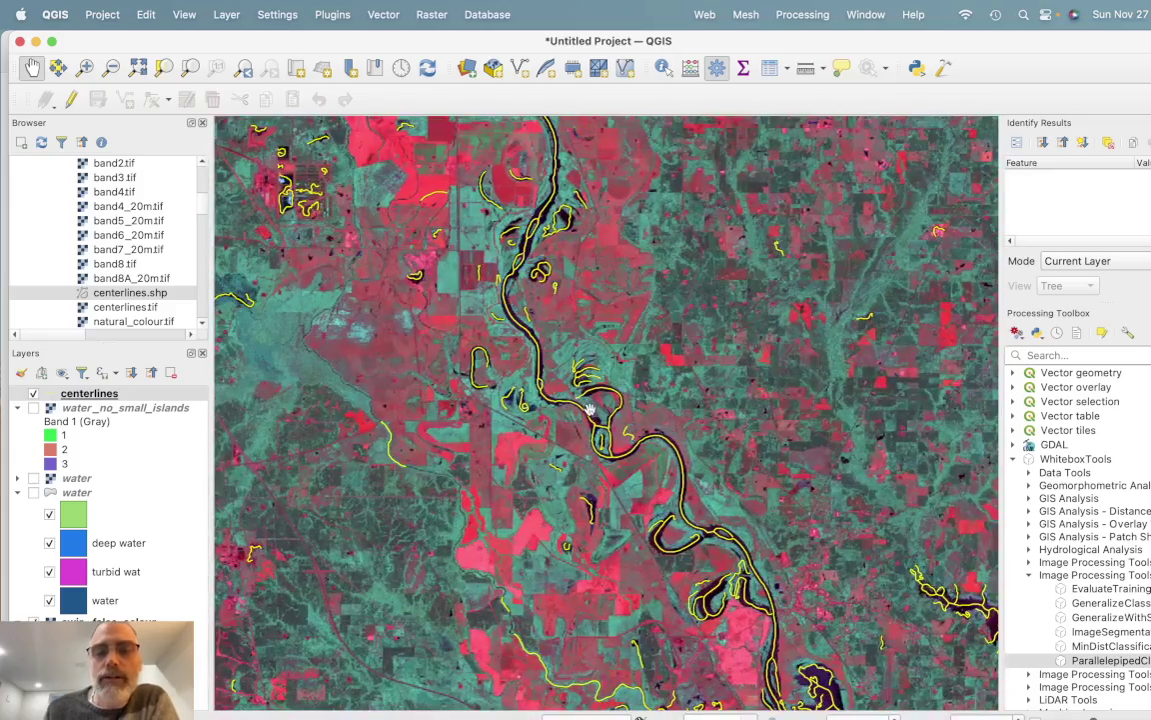
{"action": "scroll", "coordinate": [593, 427], "scroll_direction": "up", "scroll_amount": 2}
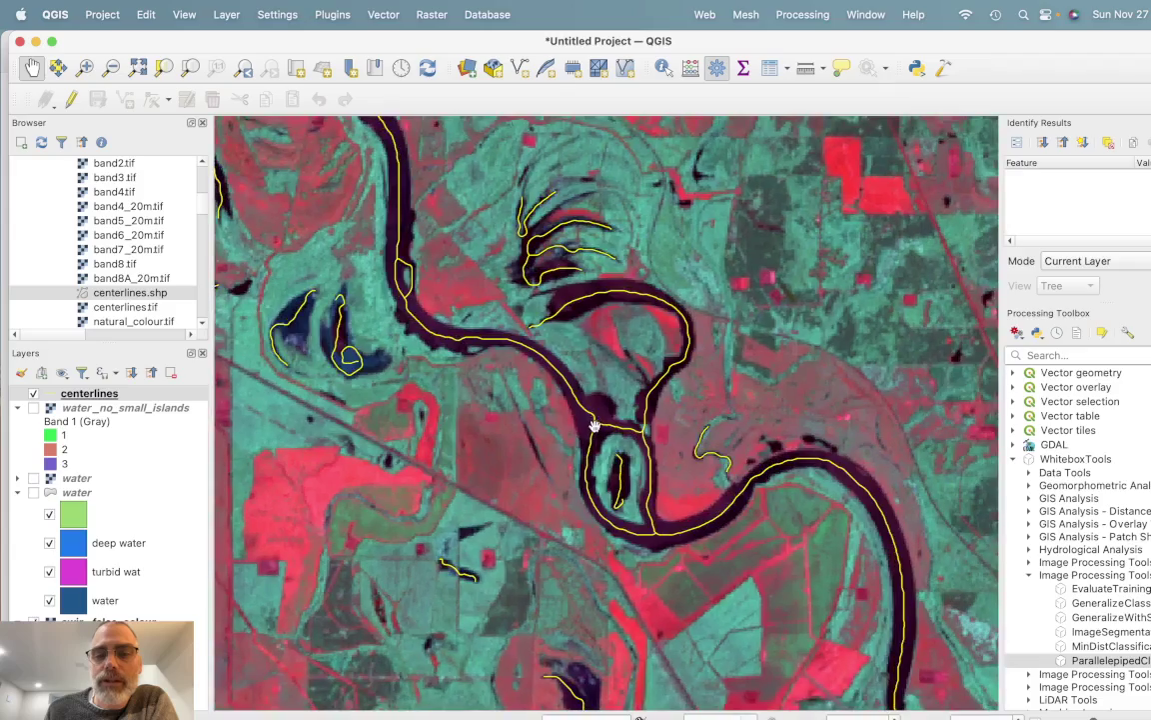
{"action": "scroll", "coordinate": [593, 427], "scroll_direction": "down", "scroll_amount": 4}
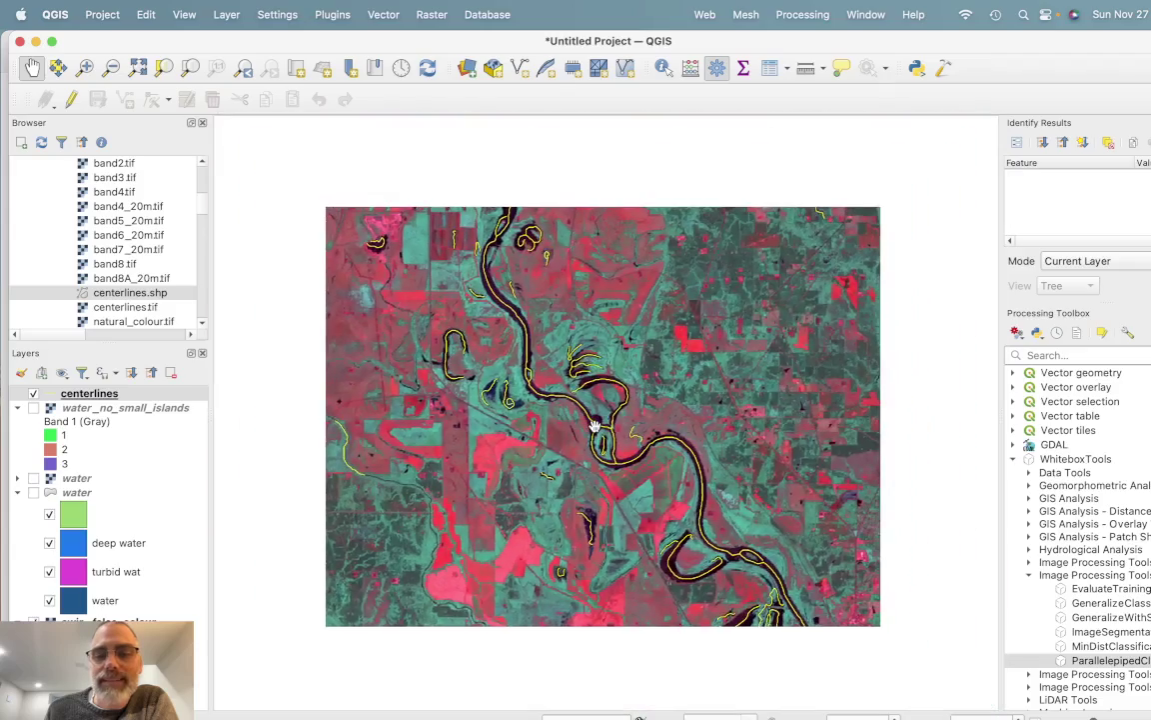
{"action": "scroll", "coordinate": [593, 426], "scroll_direction": "down", "scroll_amount": 1}
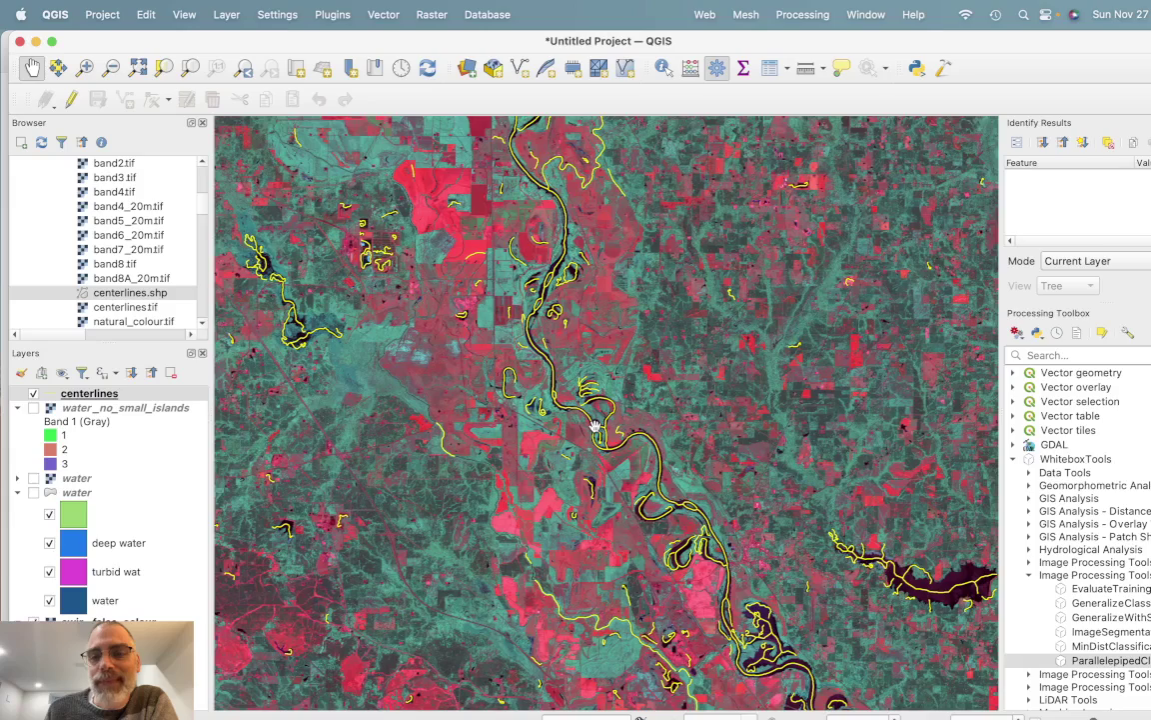